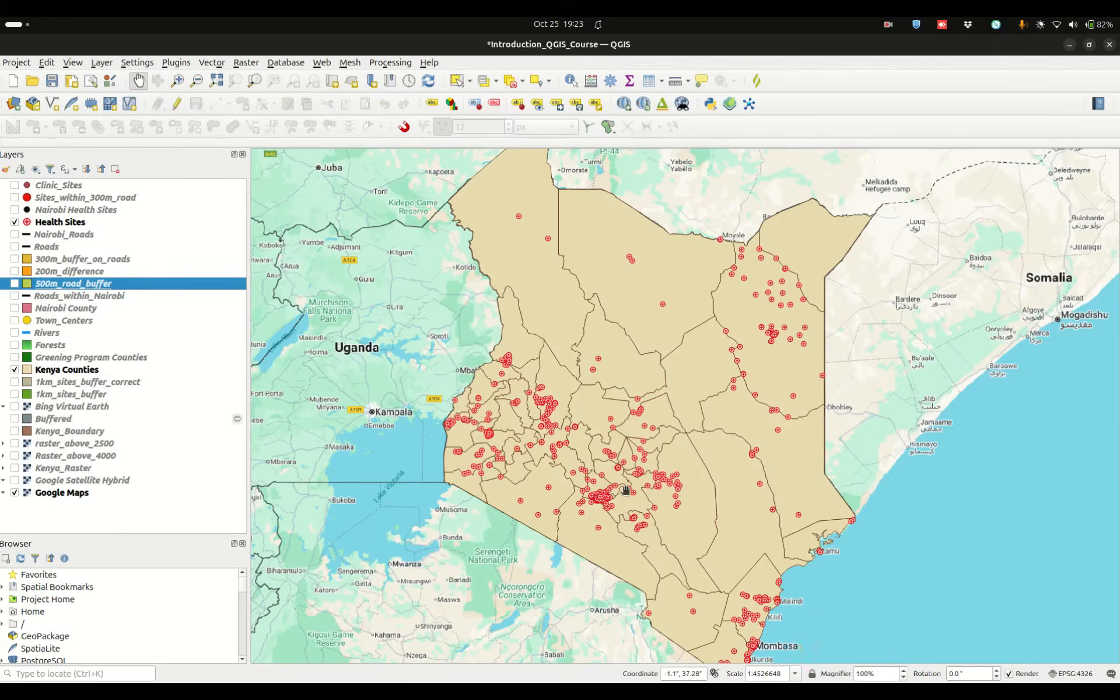
Step: Hide and show the Health Sites and Kenya Counties layers in turn to see what each one contributes to the map
left_click(15, 223)
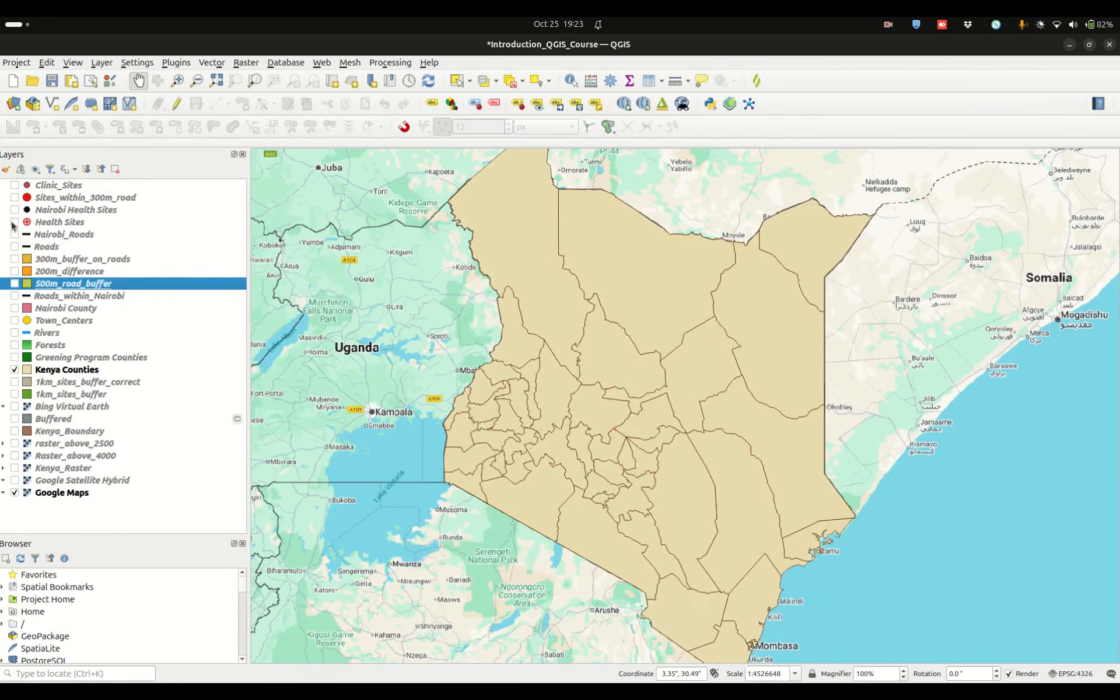
left_click(15, 222)
left_click(14, 369)
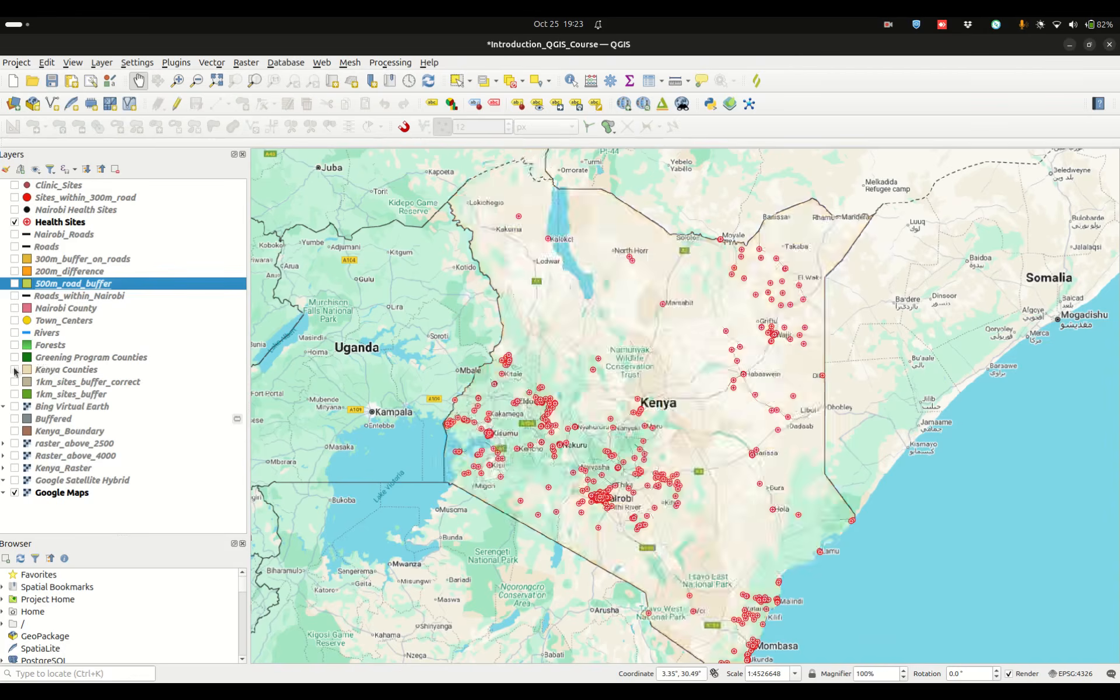
left_click(15, 369)
Step: Examine how the health sites are distributed in and around Nairobi at several map scales
scroll(600, 496, "up", 5)
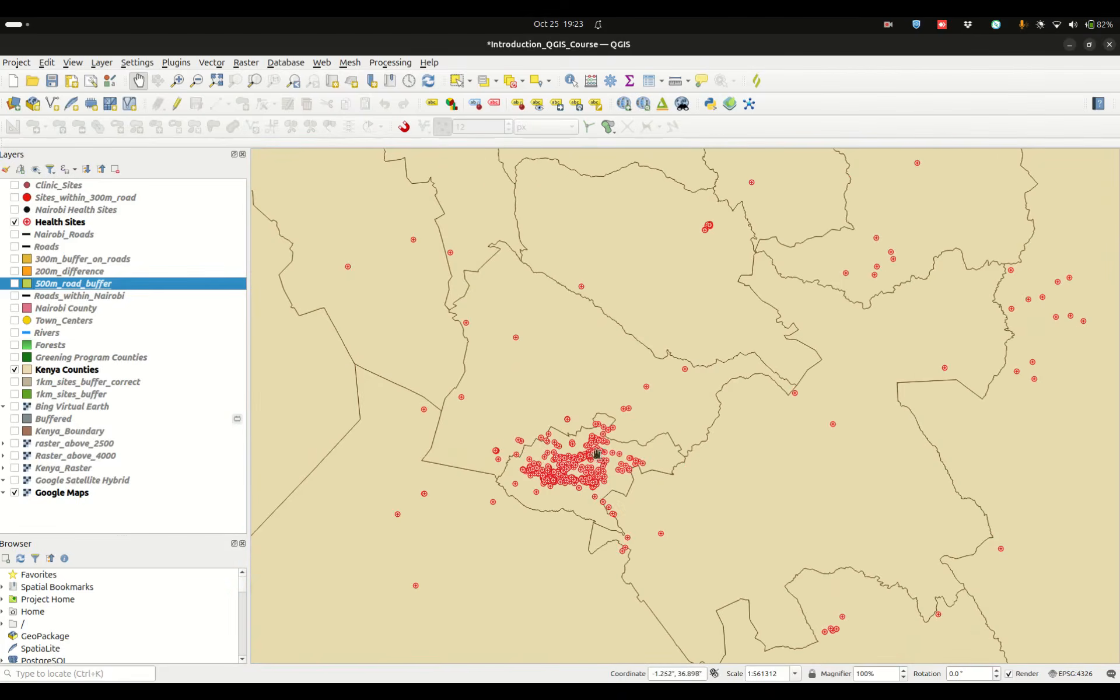
left_click_drag(587, 503, 708, 320)
scroll(658, 350, "up", 2)
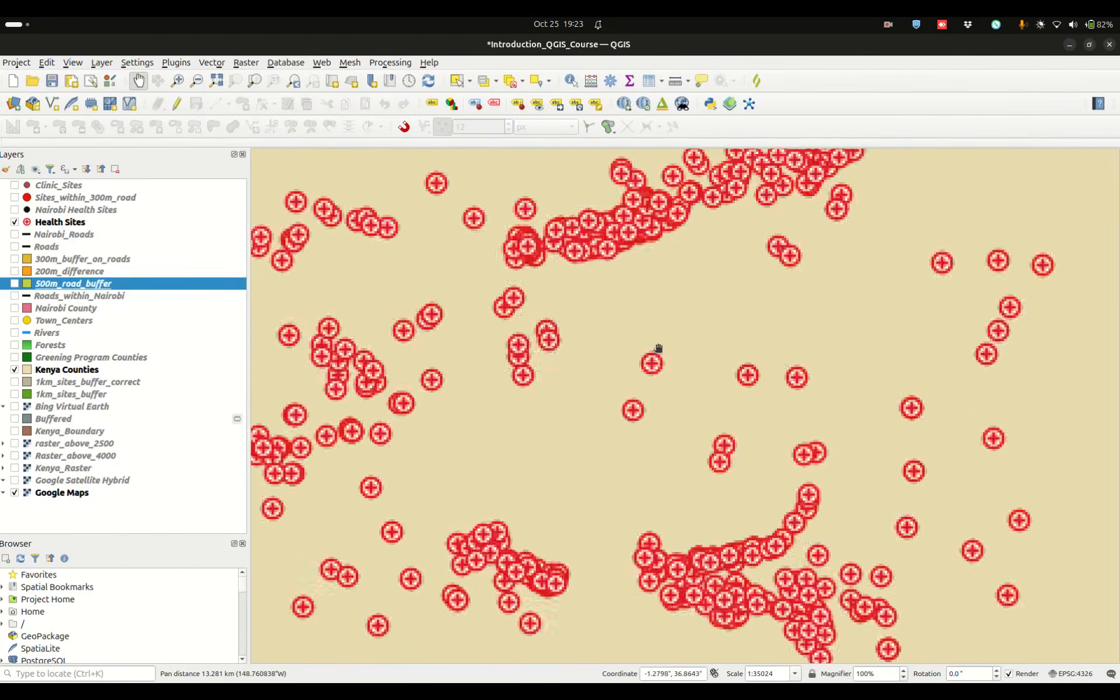
scroll(610, 217, "up", 2)
scroll(632, 245, "up", 1)
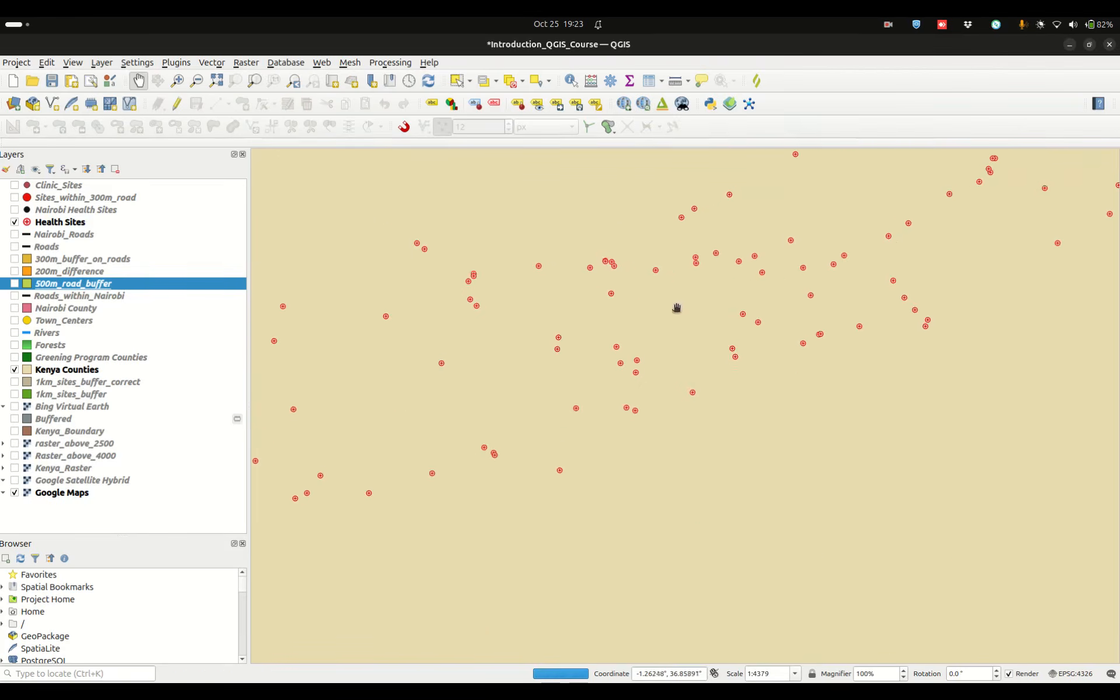
scroll(684, 361, "down", 2)
scroll(692, 394, "down", 4)
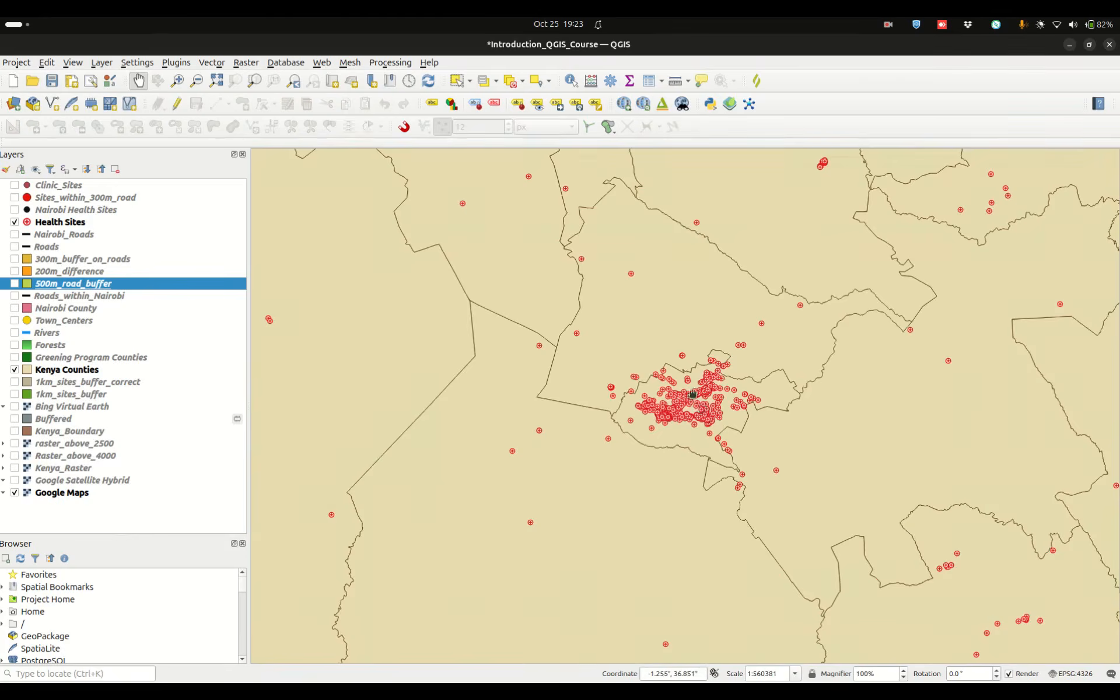
scroll(693, 394, "up", 1)
scroll(420, 318, "up", 2)
scroll(388, 305, "down", 2)
scroll(388, 305, "up", 1)
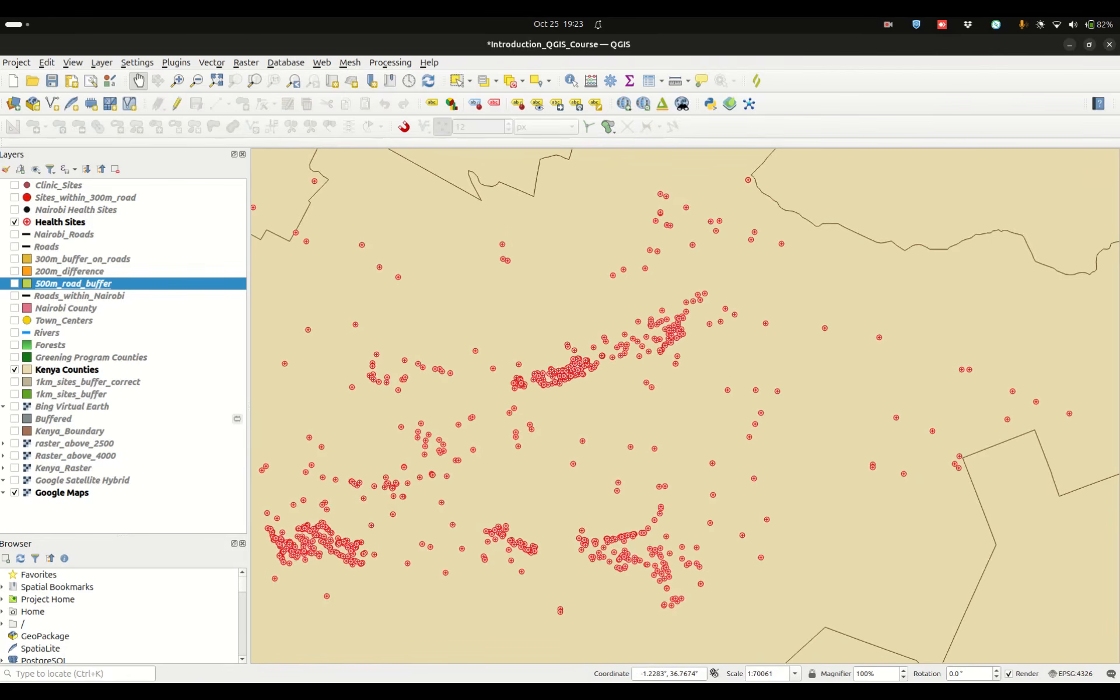
left_click(888, 24)
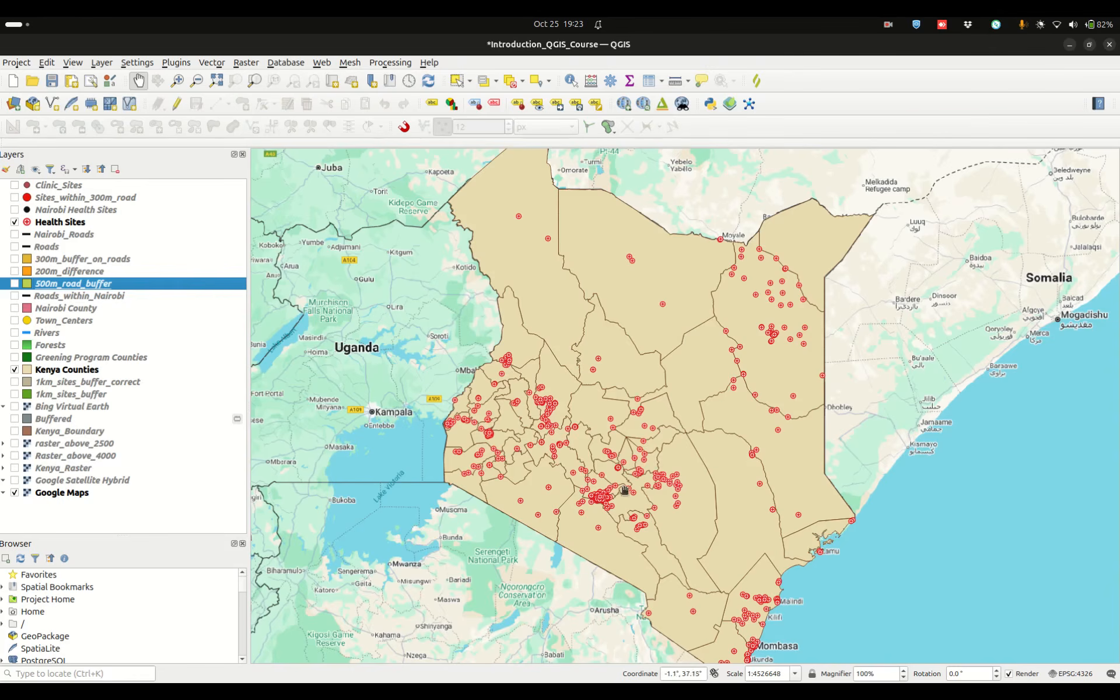
left_click(14, 224)
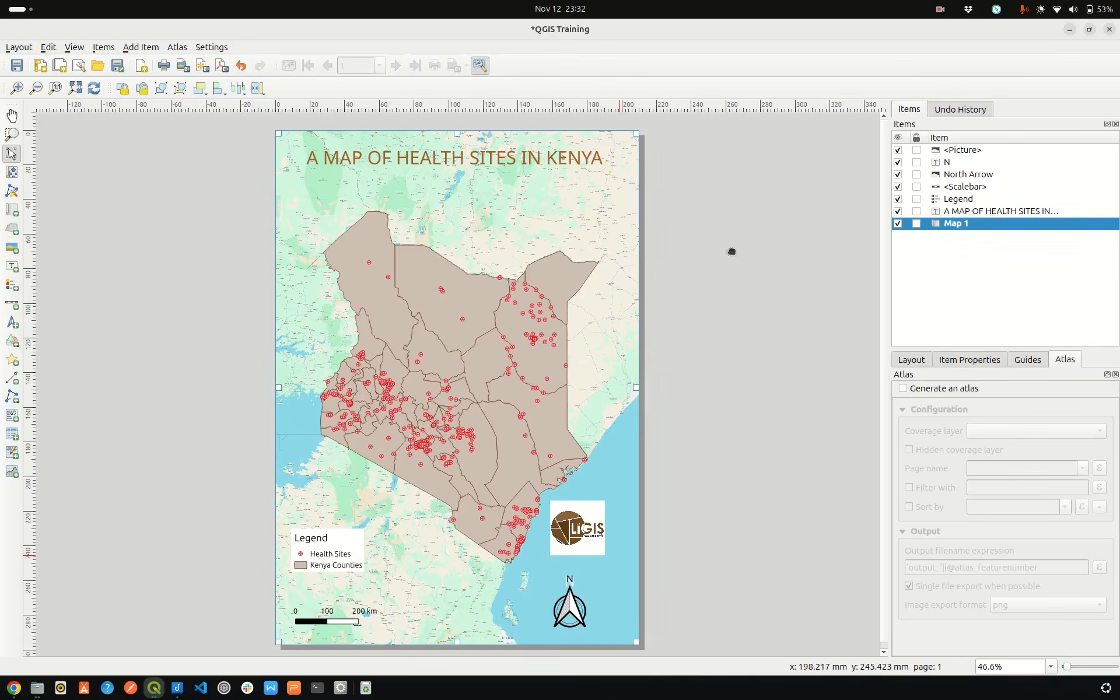
Step: Try hiding and showing the Atlas panel in the print layout
left_click(479, 65)
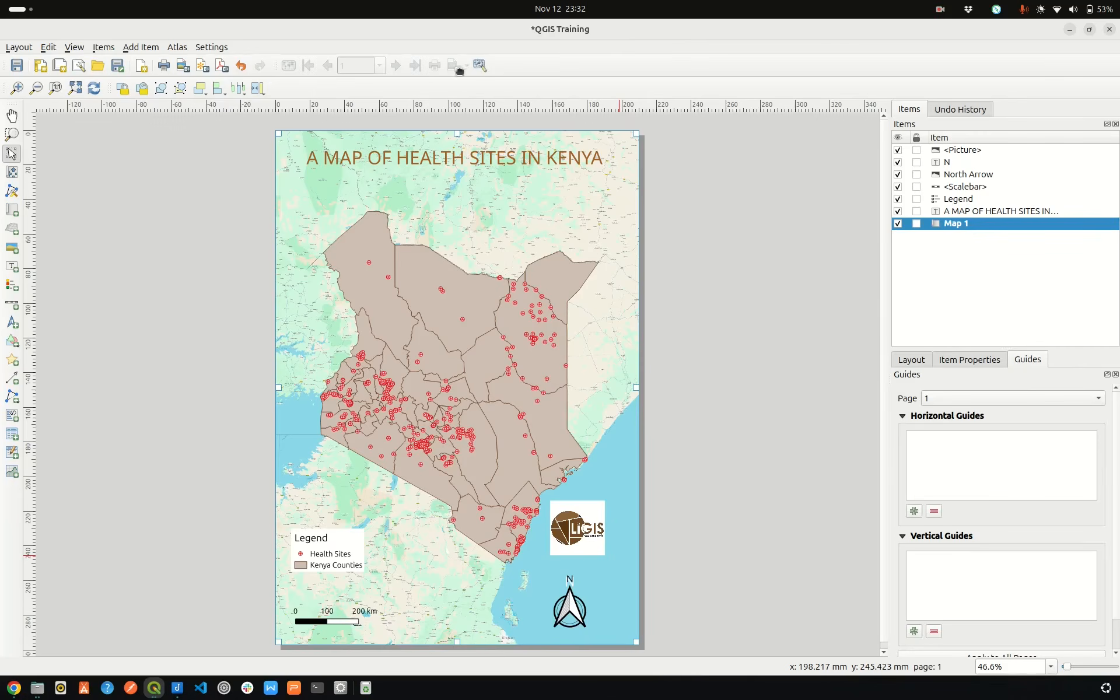
left_click(480, 66)
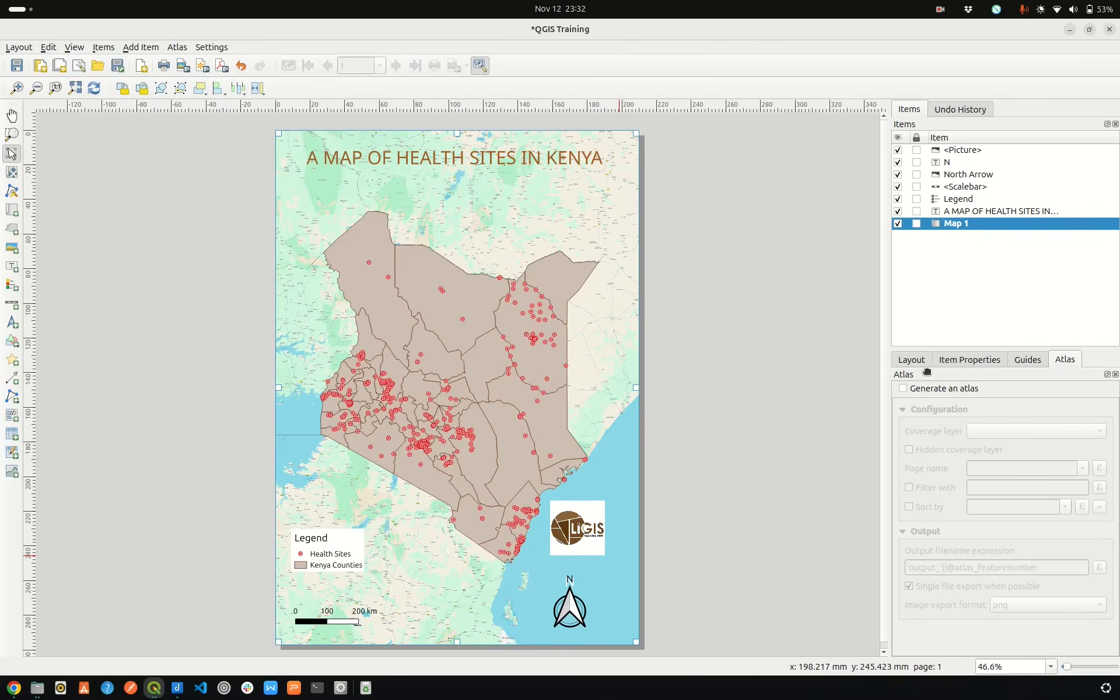
left_click(479, 69)
Step: Display the Atlas panel in the print layout and enable atlas generation
left_click(76, 46)
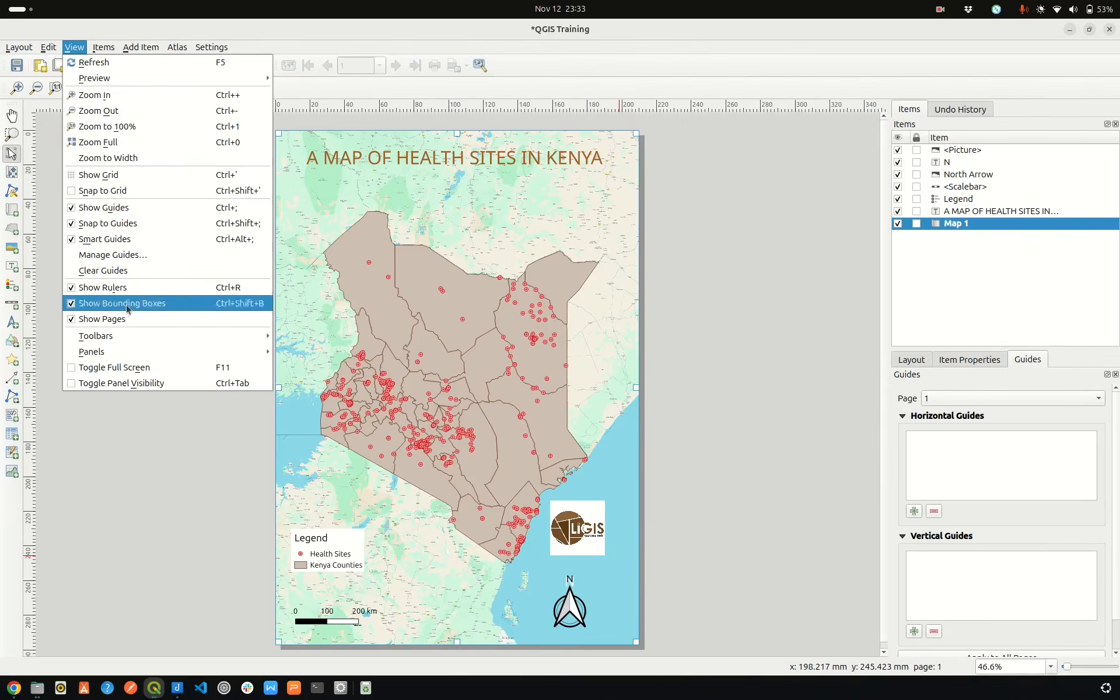
mouse_move(121, 356)
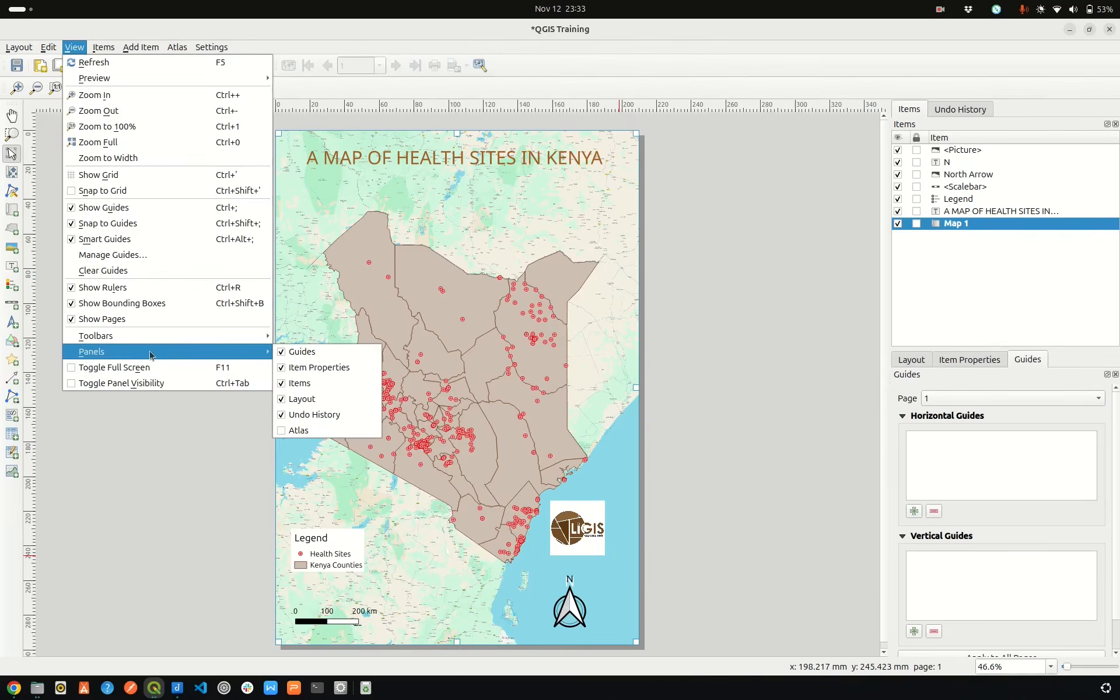
left_click(285, 431)
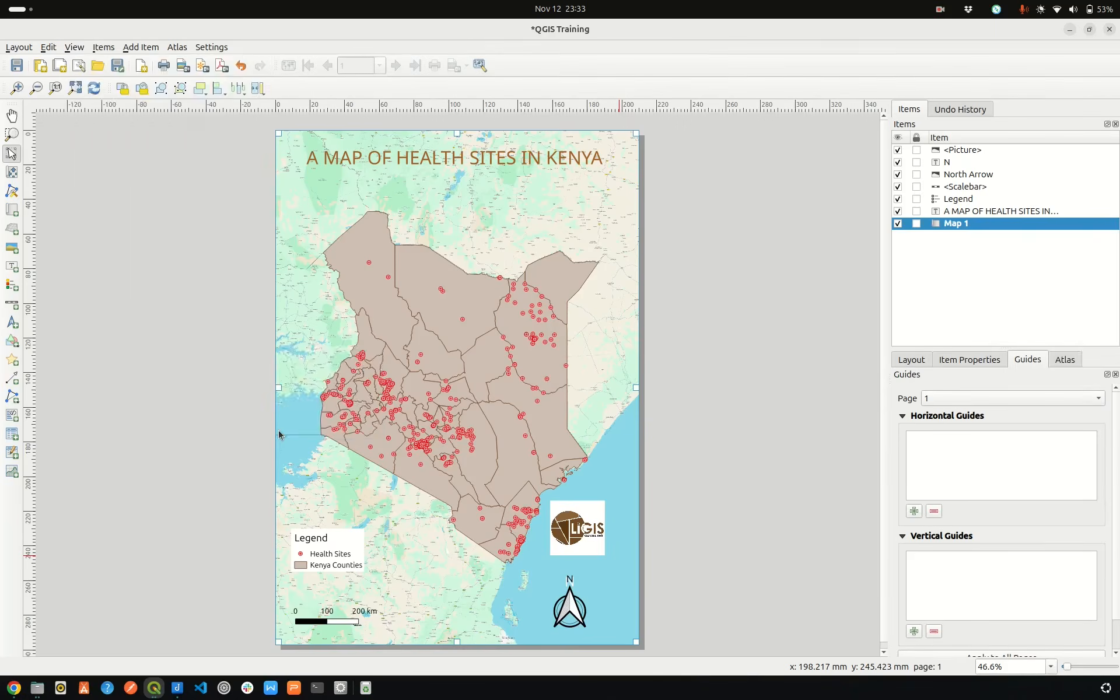
left_click(1064, 360)
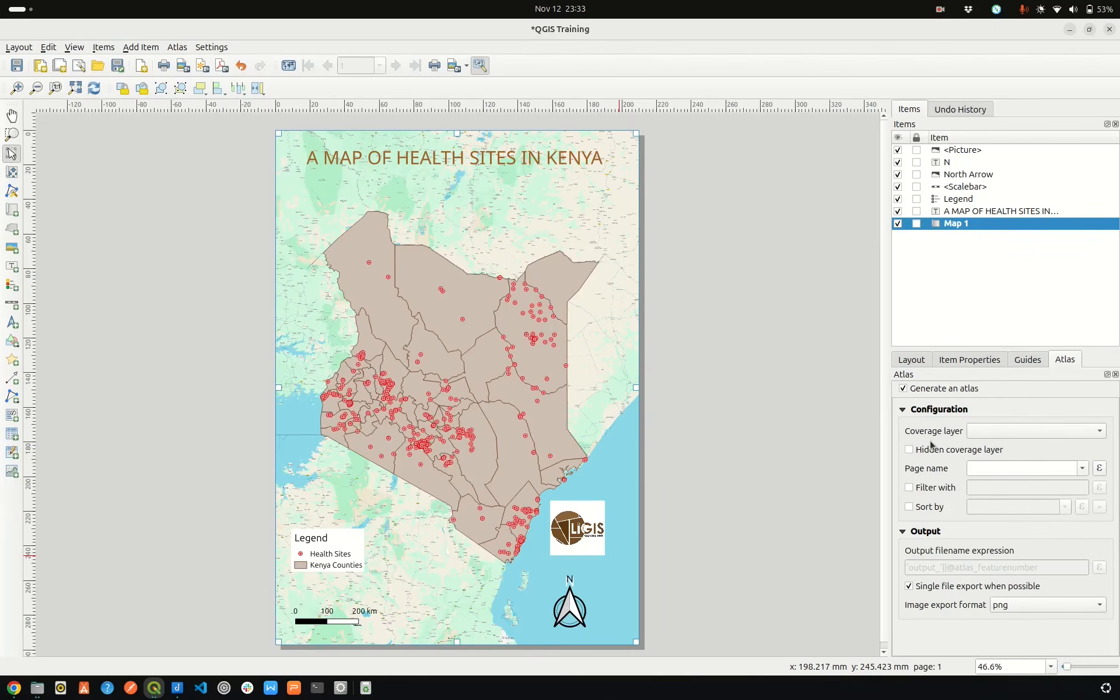
Step: Switch to the main QGIS project window and examine the county fields in the Kenya Counties attribute table
left_click(154, 688)
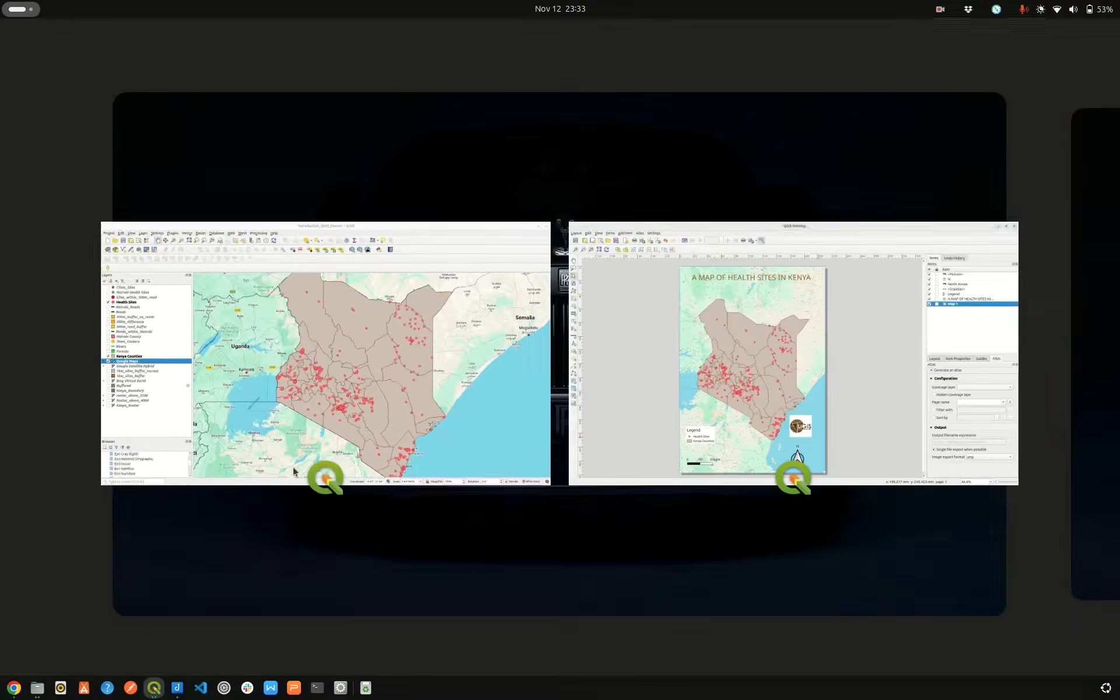
left_click(415, 368)
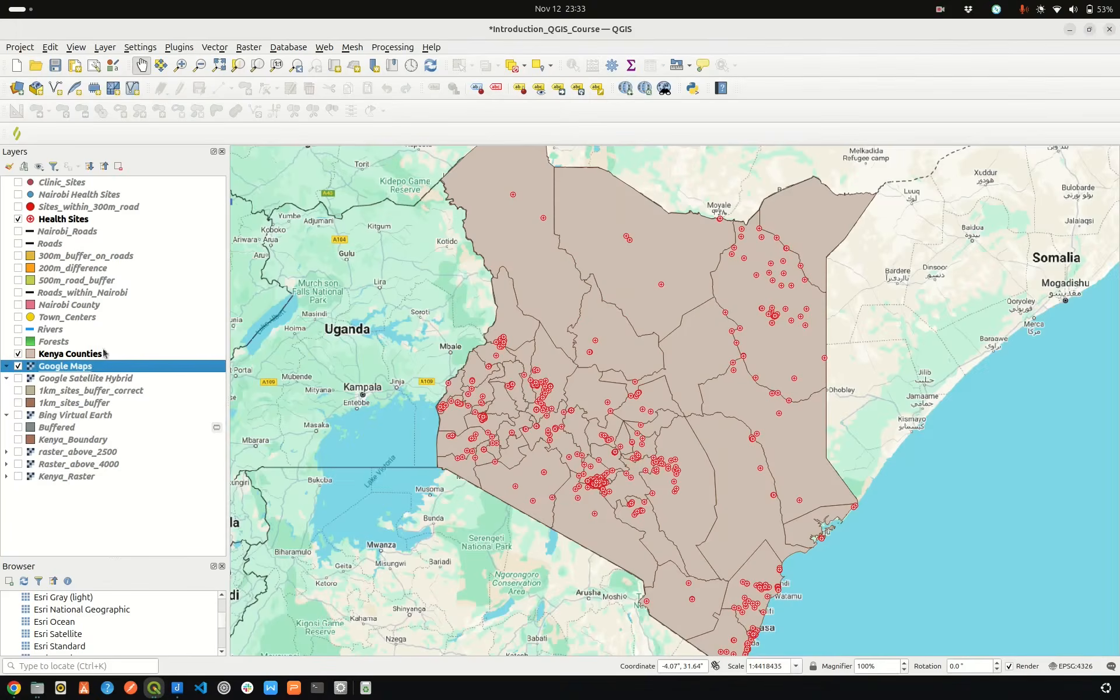
left_click(69, 356)
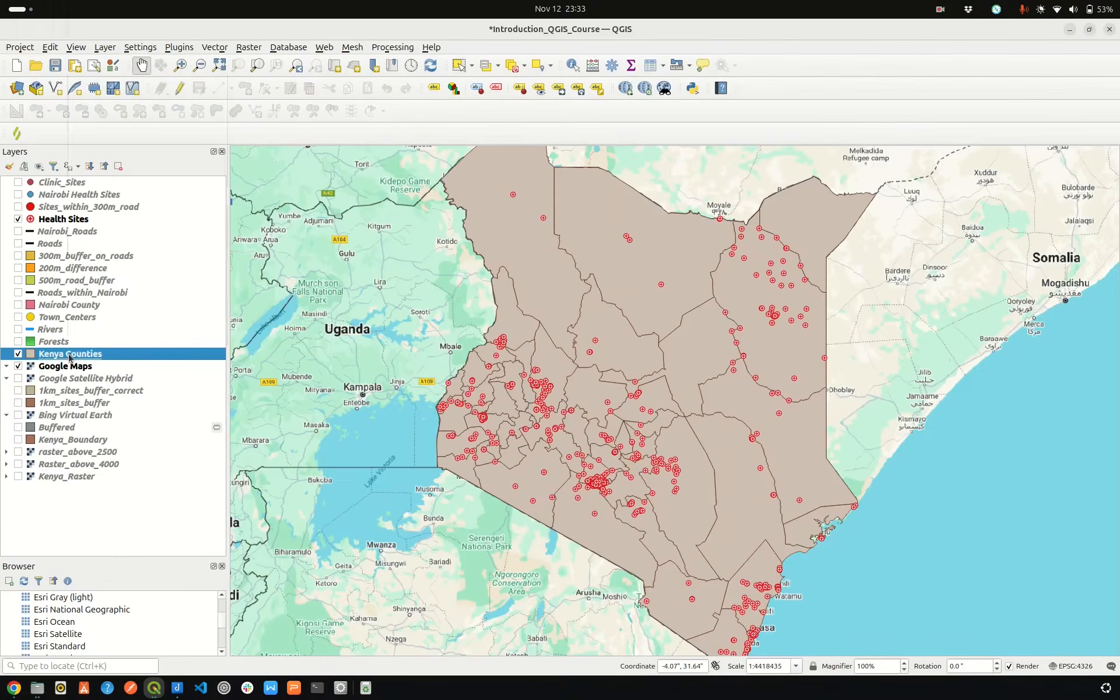
right_click(68, 356)
left_click(137, 202)
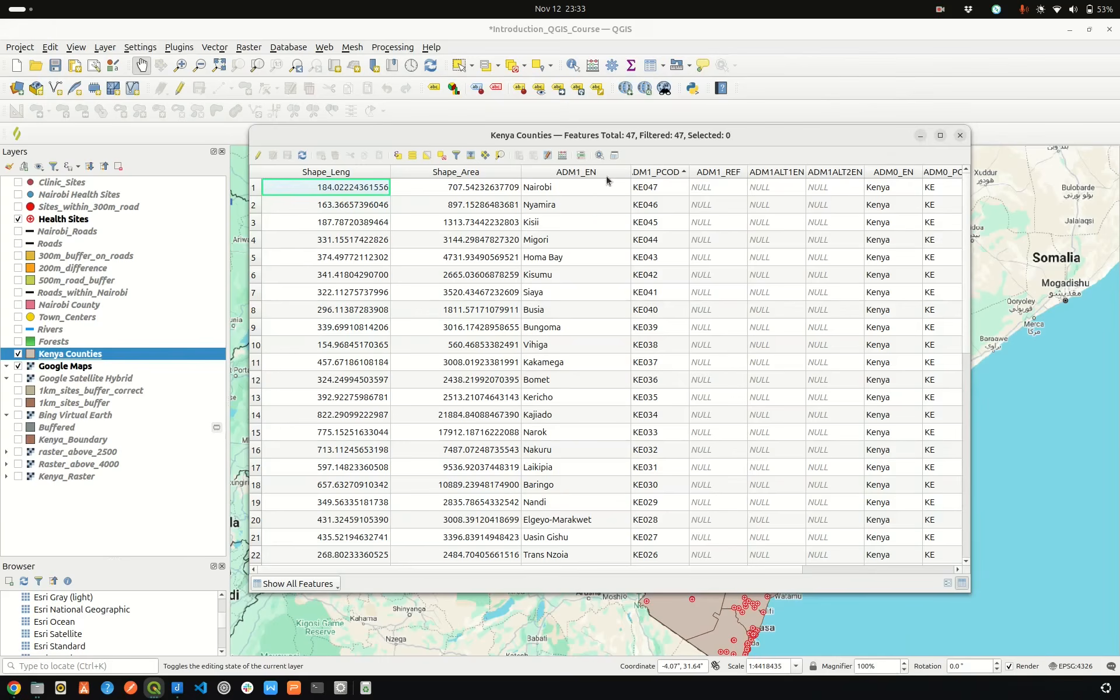
left_click(960, 135)
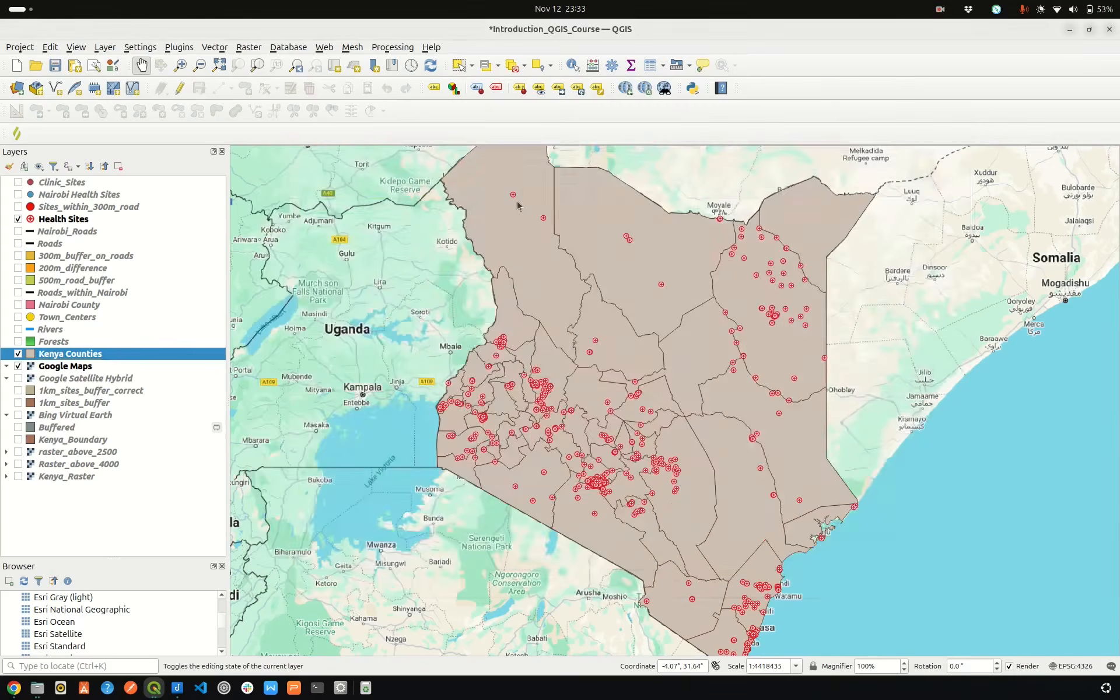
Step: Look through the fields and records of the Health Sites attribute table and close it
right_click(74, 219)
left_click(161, 401)
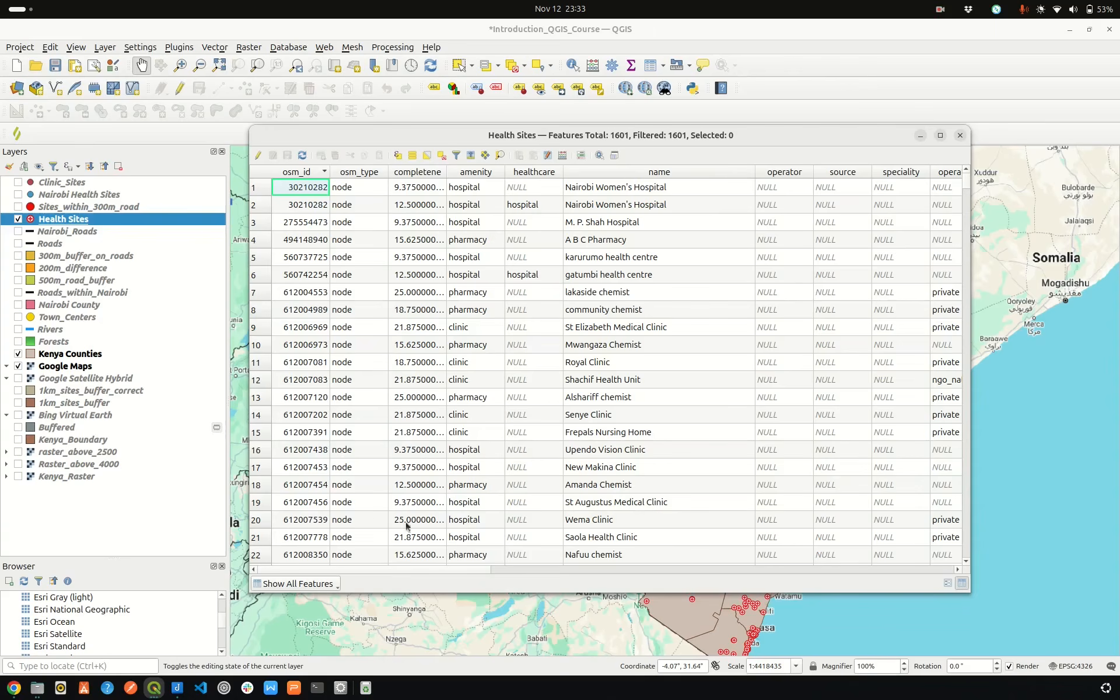
scroll(431, 572, "right", 10)
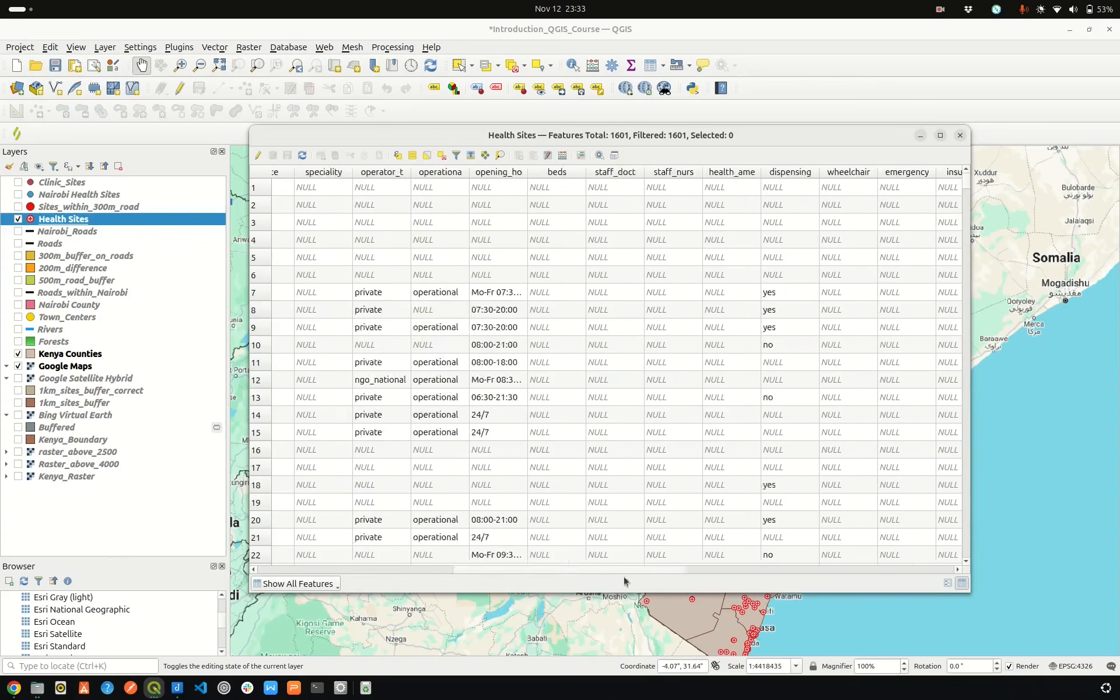
scroll(827, 570, "left", 15)
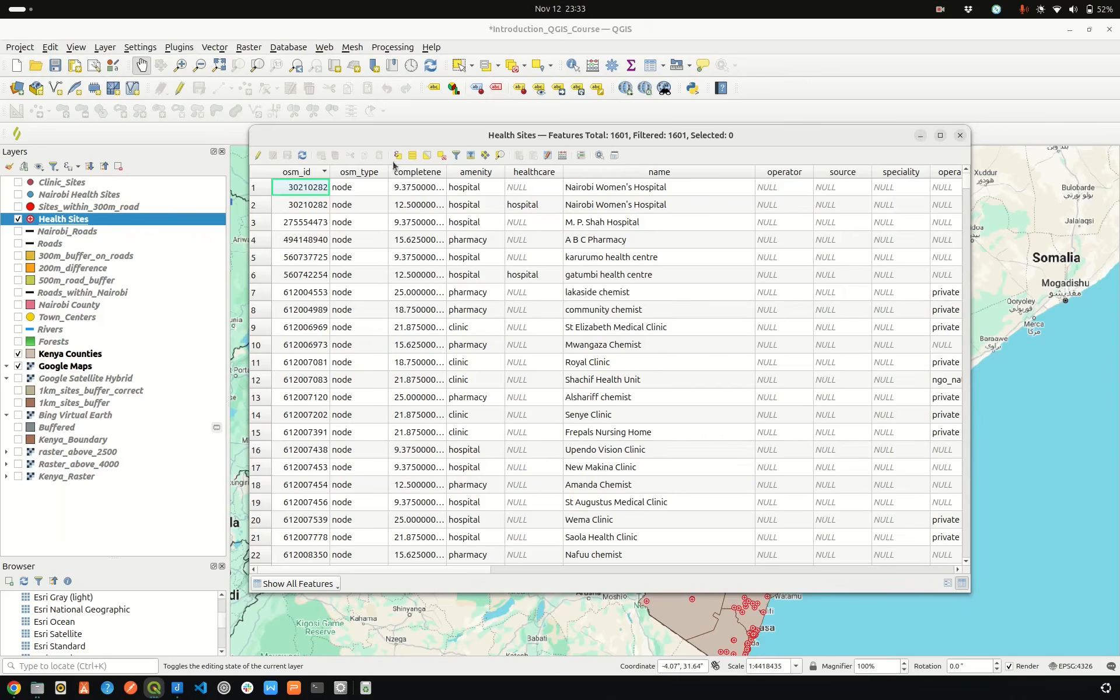
left_click(959, 135)
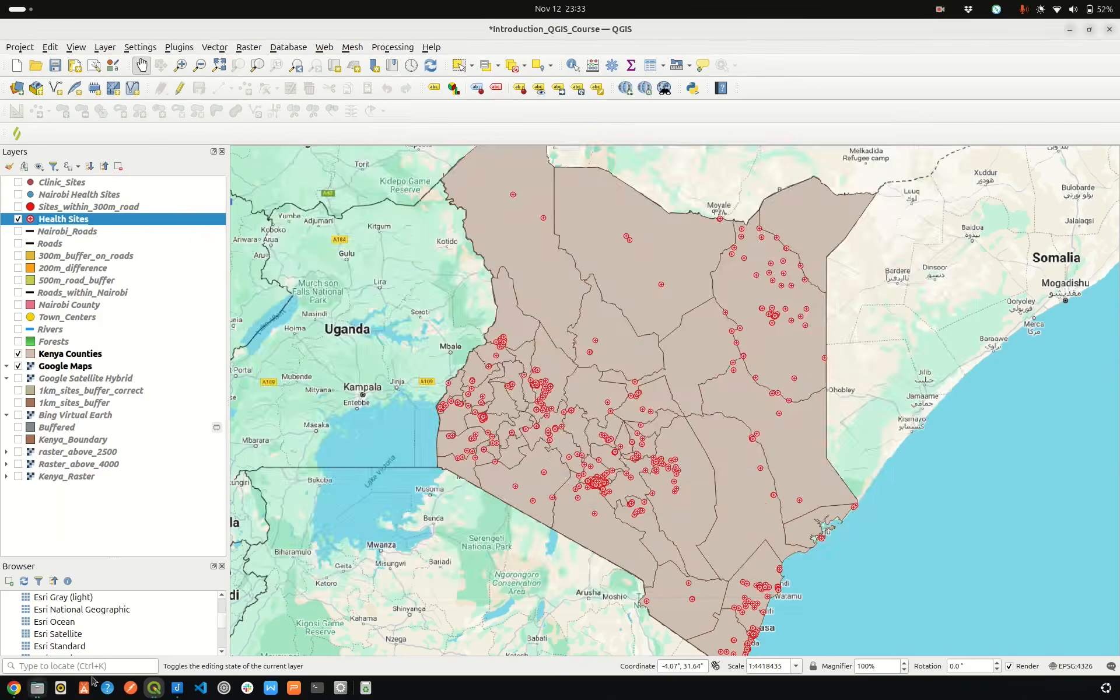
Step: Return to the QGIS Training print layout and set the atlas coverage layer to Kenya Counties
left_click(154, 687)
left_click(785, 397)
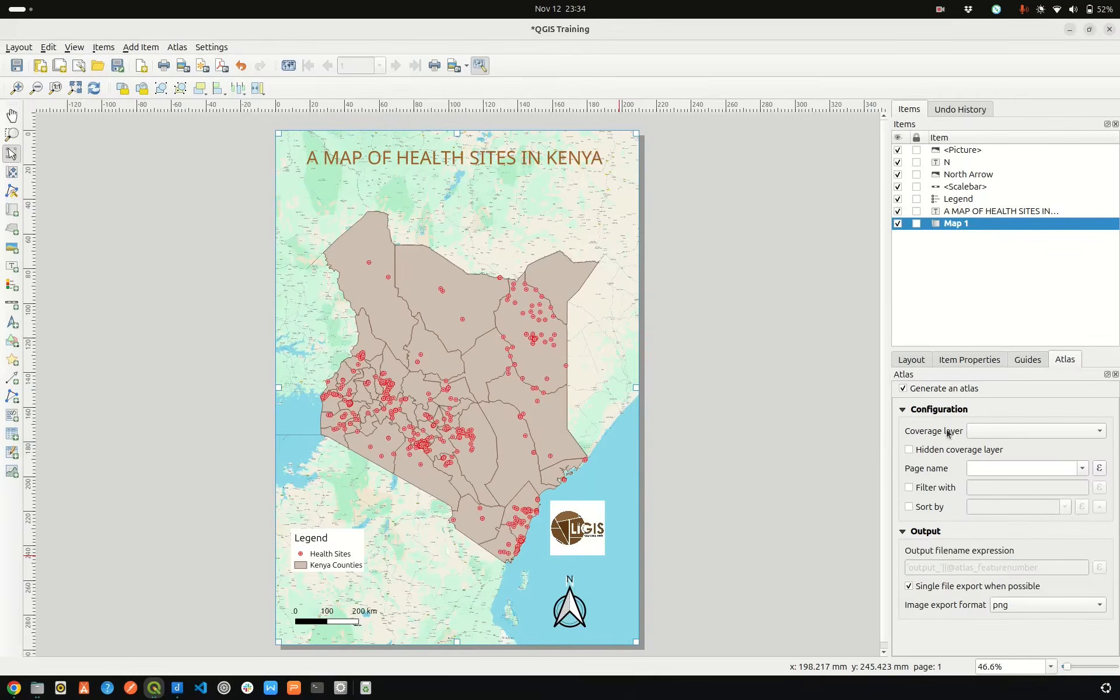
left_click(991, 432)
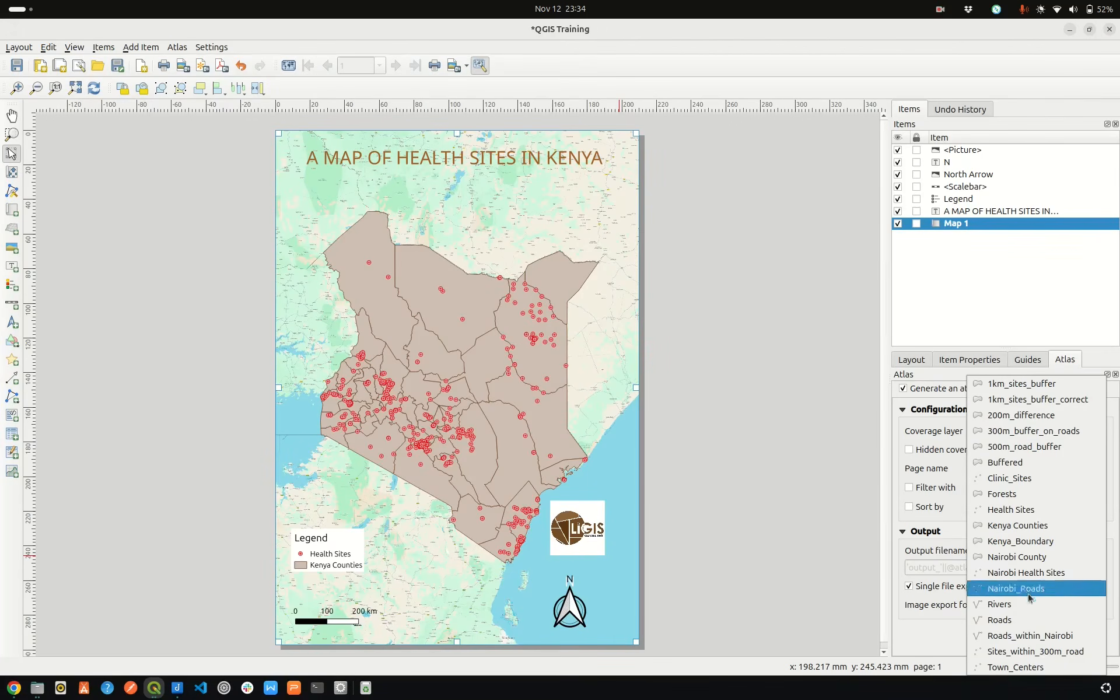
left_click(1025, 526)
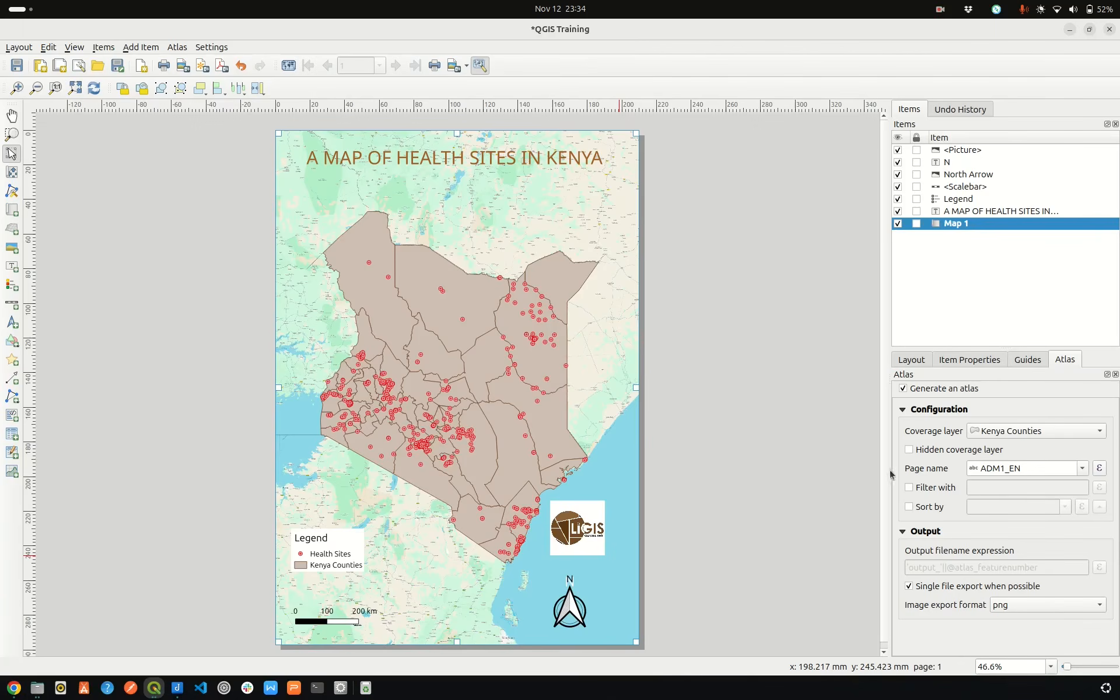
Step: Review the atlas page name expression "ADM1_EN" in the Expression Builder and close it without editing
left_click(1042, 468)
left_click(1099, 467)
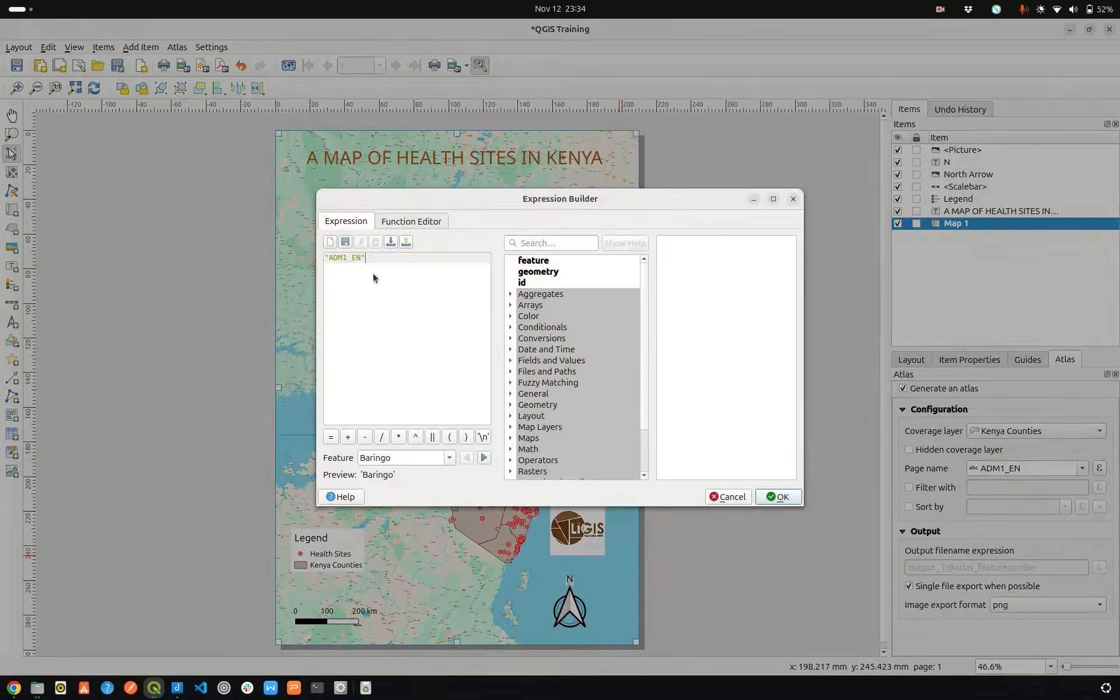
left_click(793, 199)
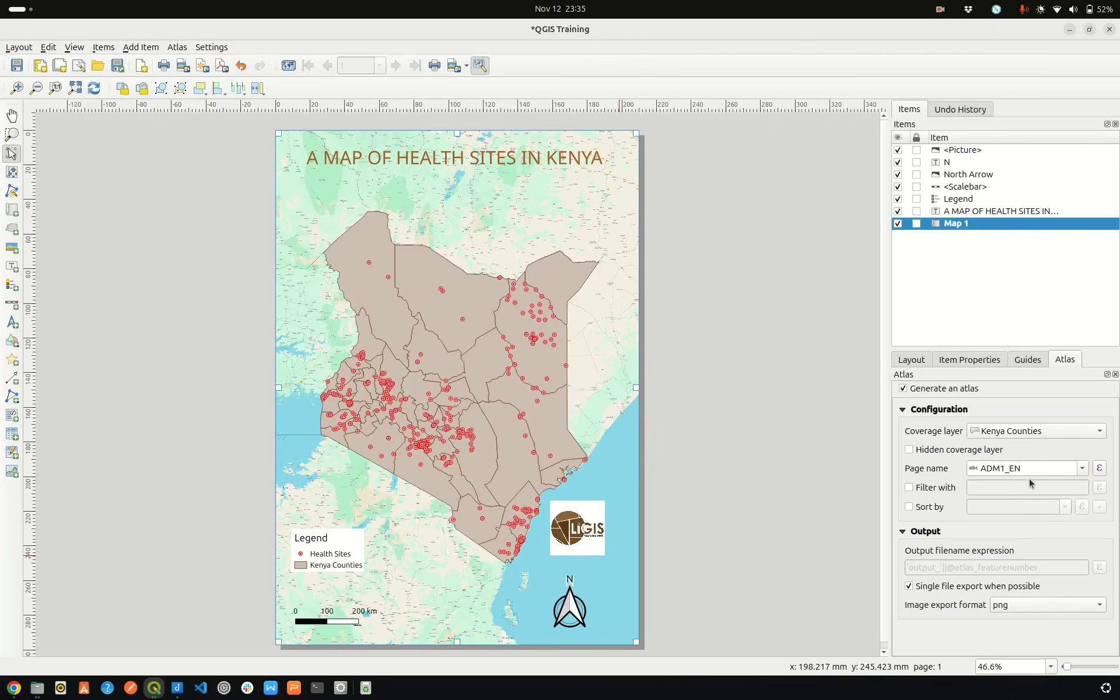
Step: Enable the atlas feature filter, look at its expression editor, cancel it, and turn the filter off again
left_click(908, 487)
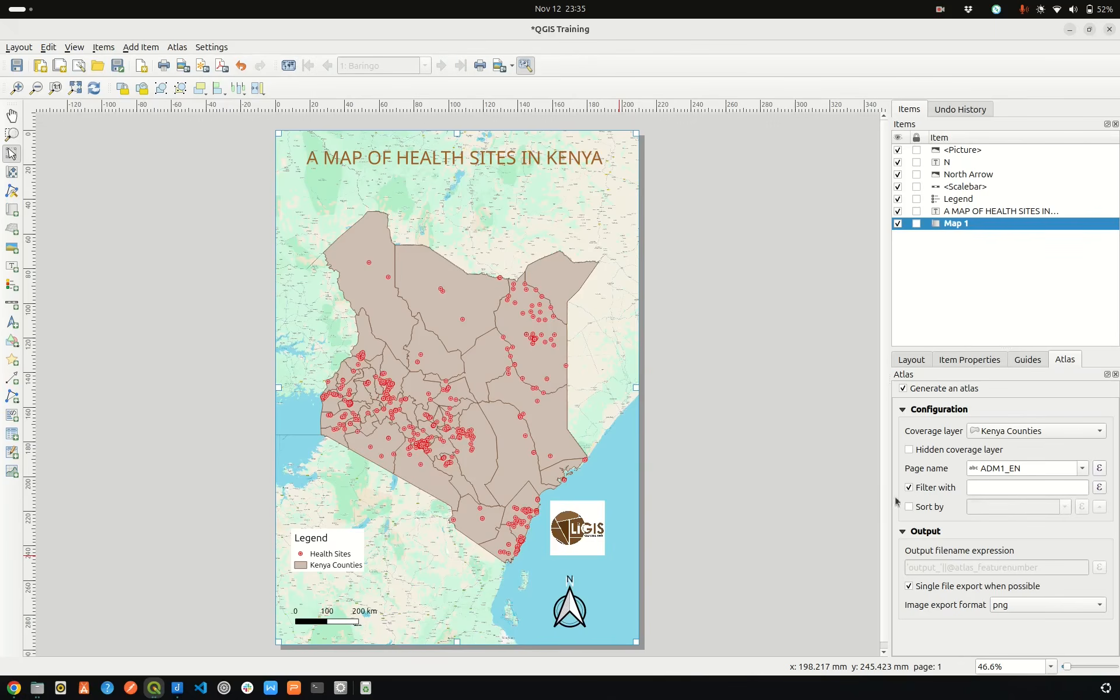
left_click(1099, 487)
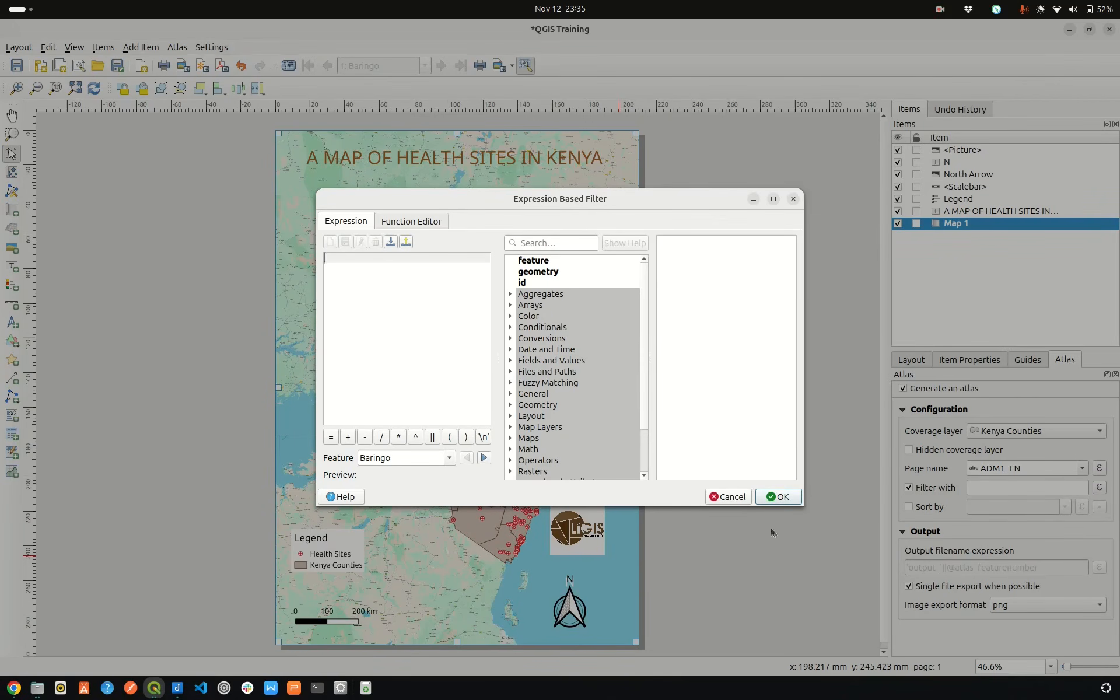
left_click(735, 497)
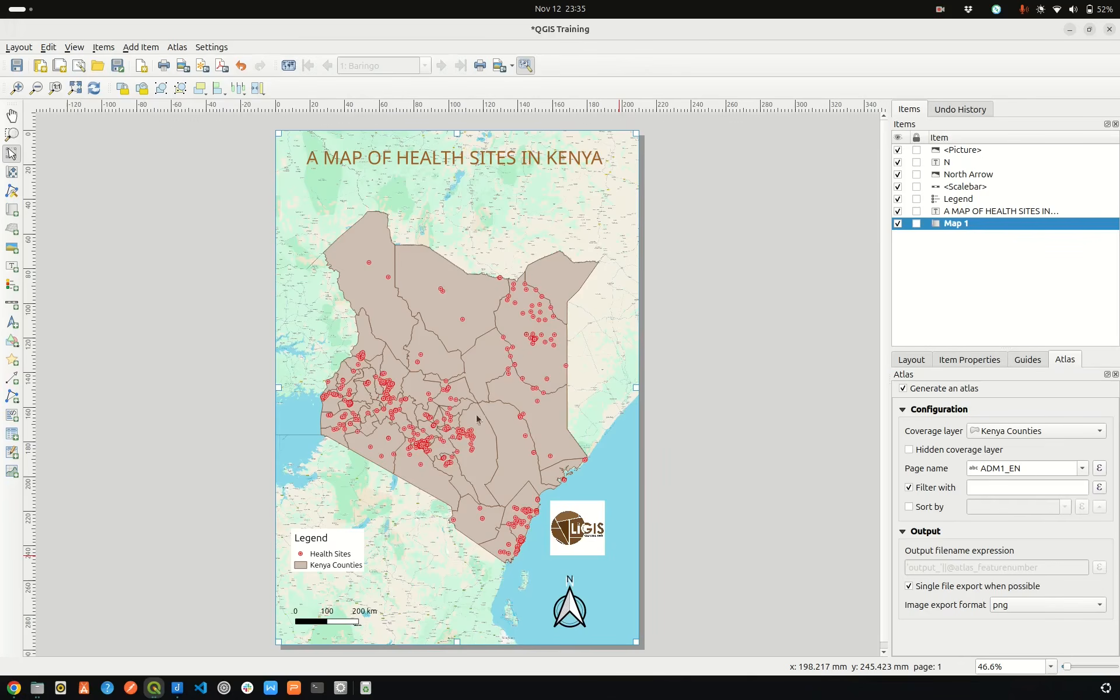
left_click(909, 488)
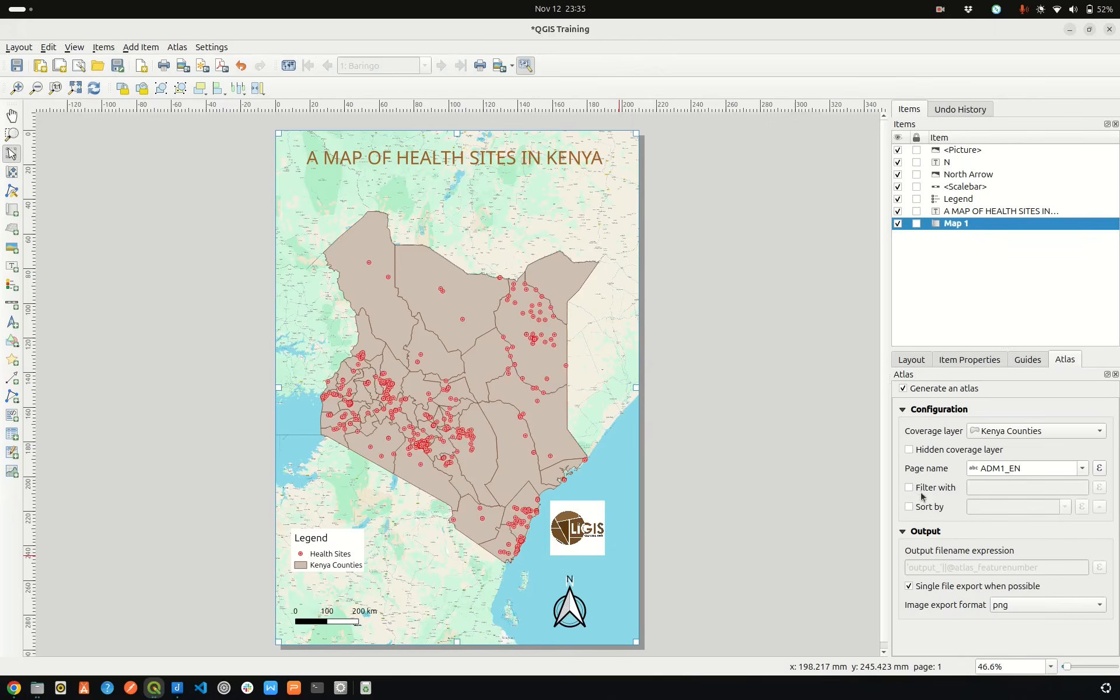
Step: Enable atlas sorting, look through the fields available to sort by, and turn sorting off again
left_click(909, 507)
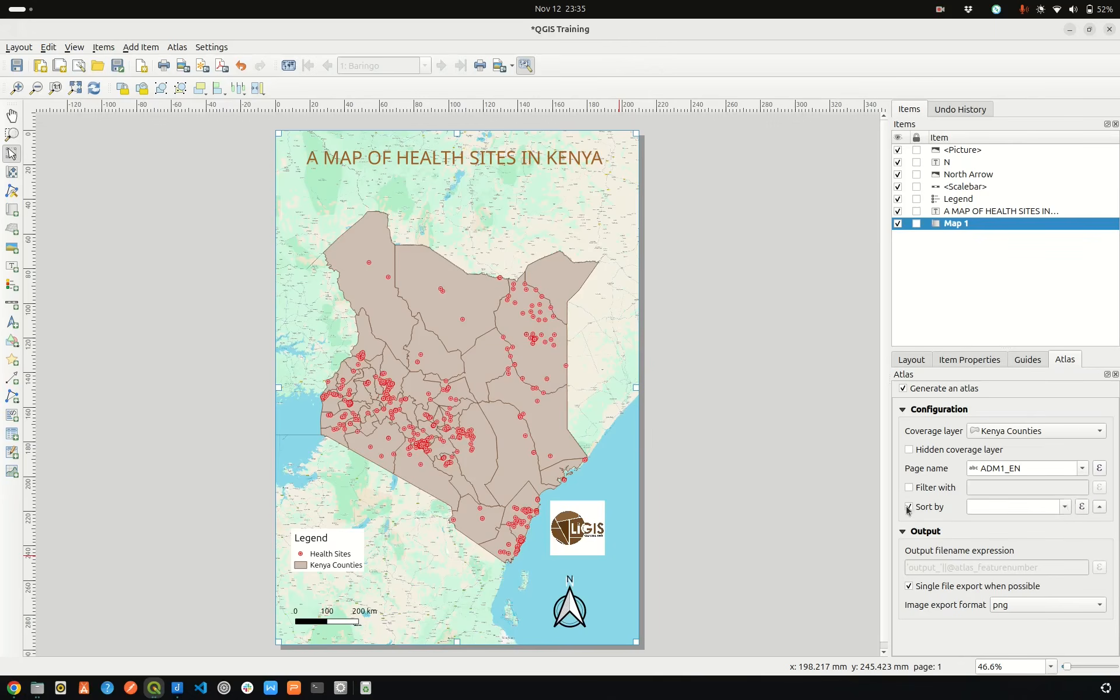
left_click(1064, 506)
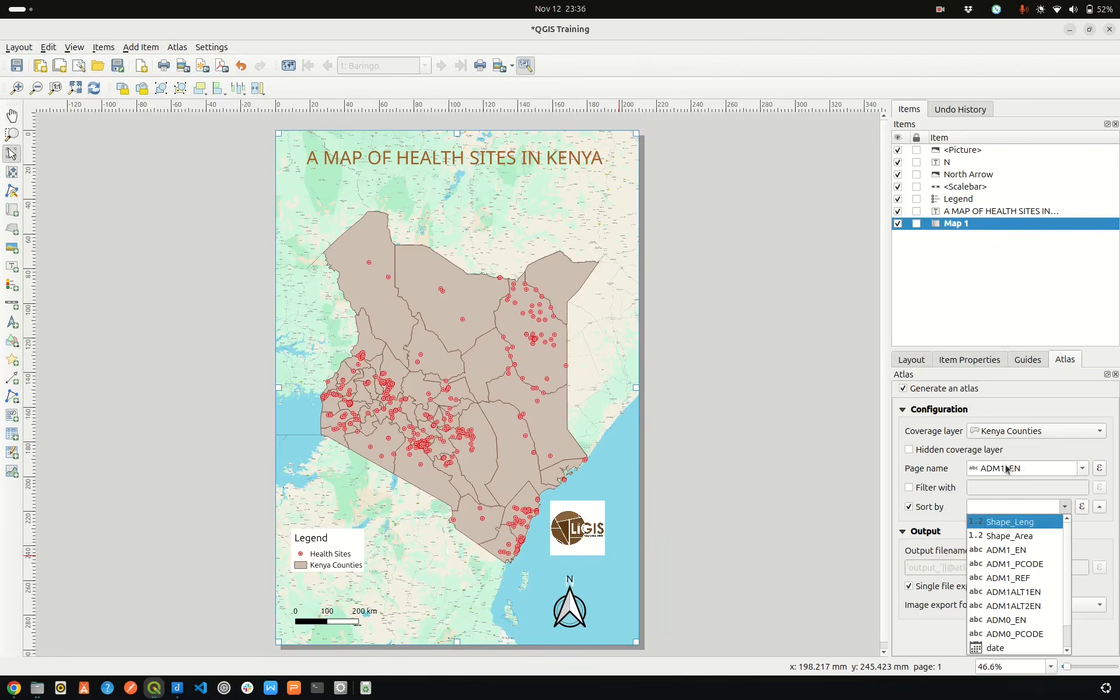
left_click(912, 511)
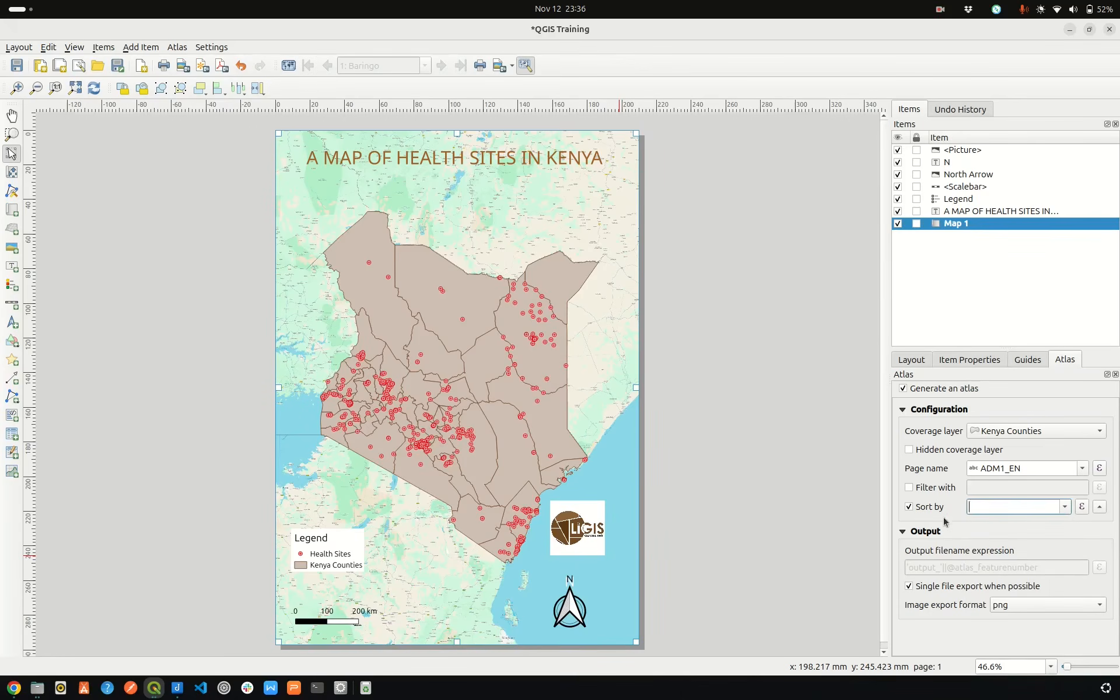
left_click(909, 508)
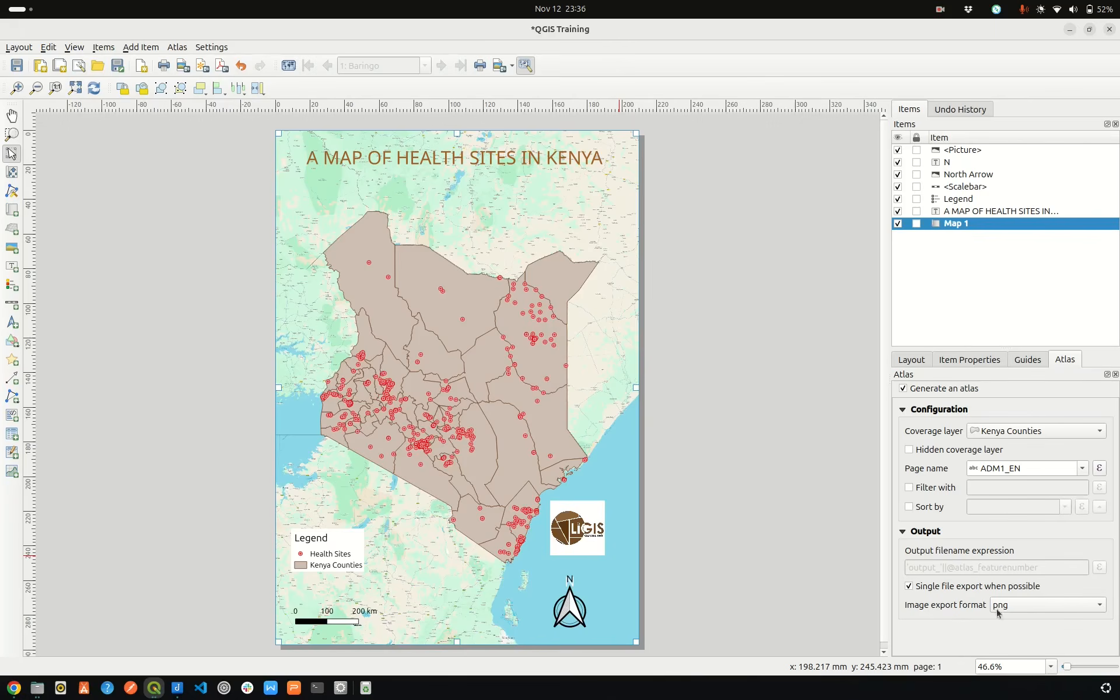
Step: Keep png as the atlas image export format and turn on the atlas preview
left_click(1050, 606)
left_click(1021, 565)
left_click(290, 67)
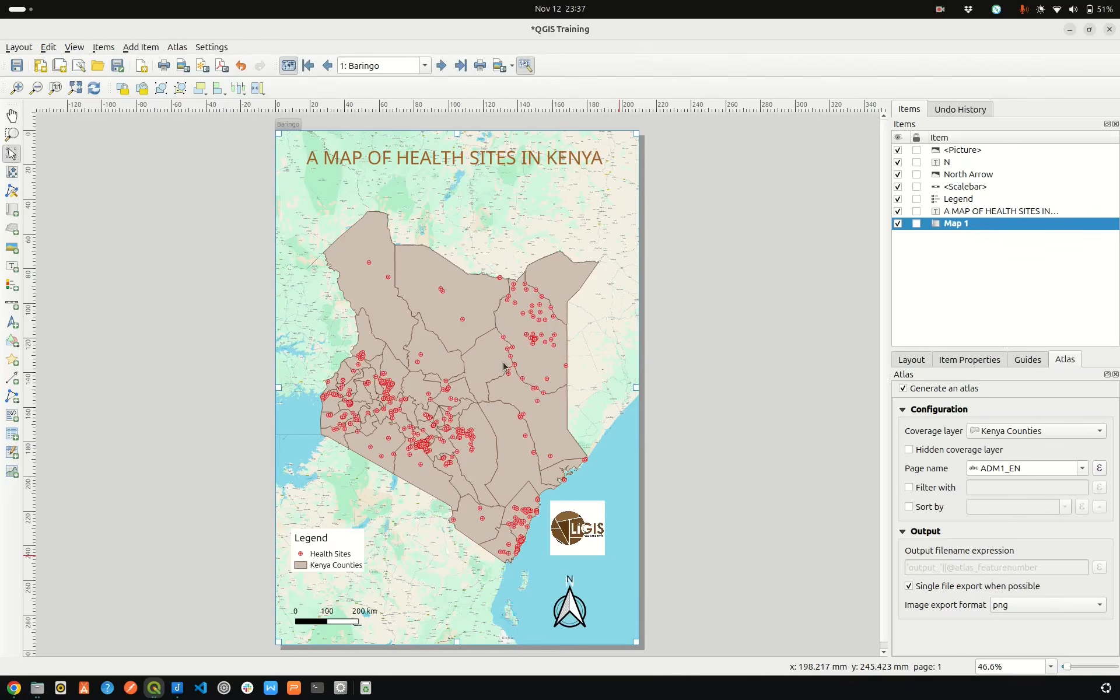
Step: Make Map 1 controlled by the atlas with a 10% margin around the feature
left_click(473, 318)
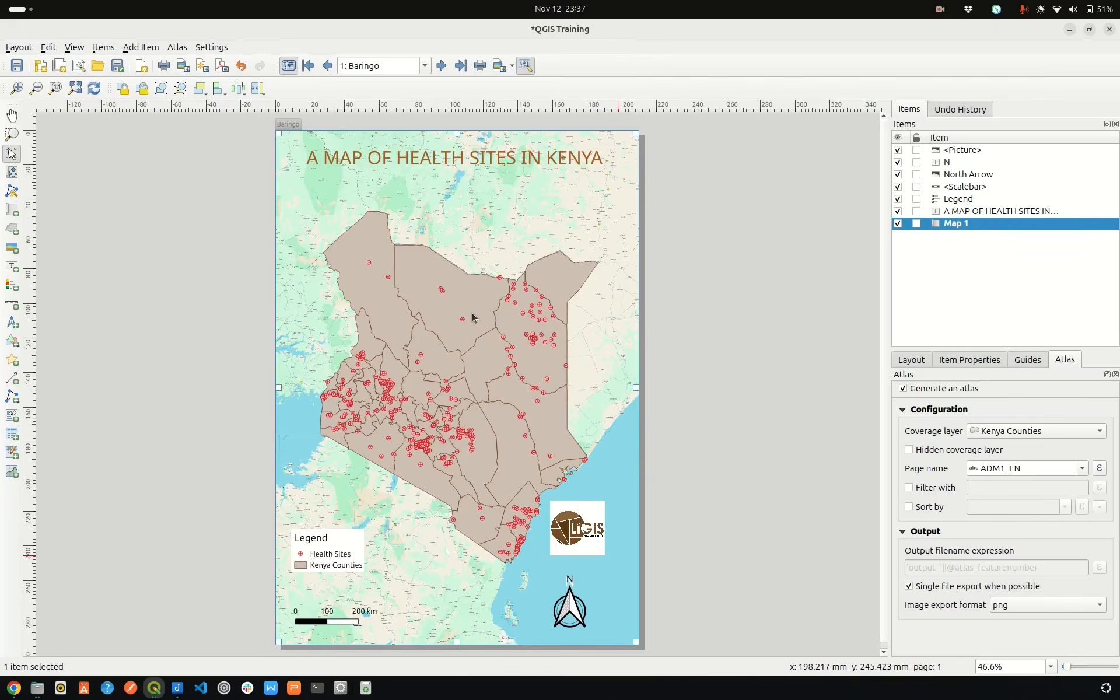
left_click(984, 361)
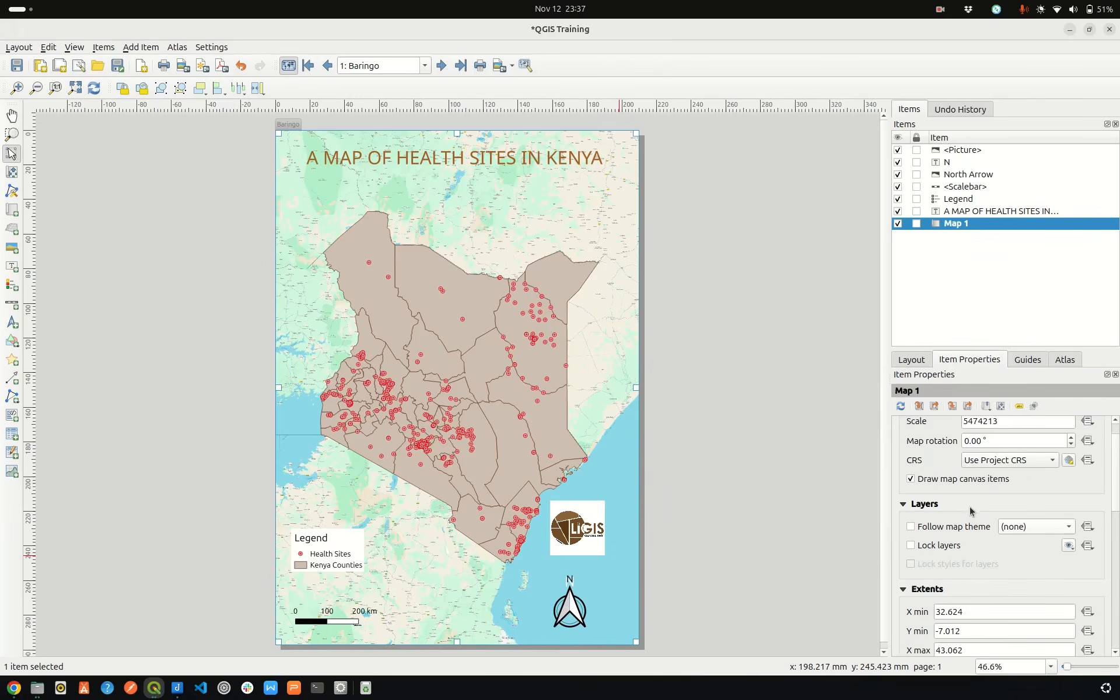
scroll(959, 509, "down", 5)
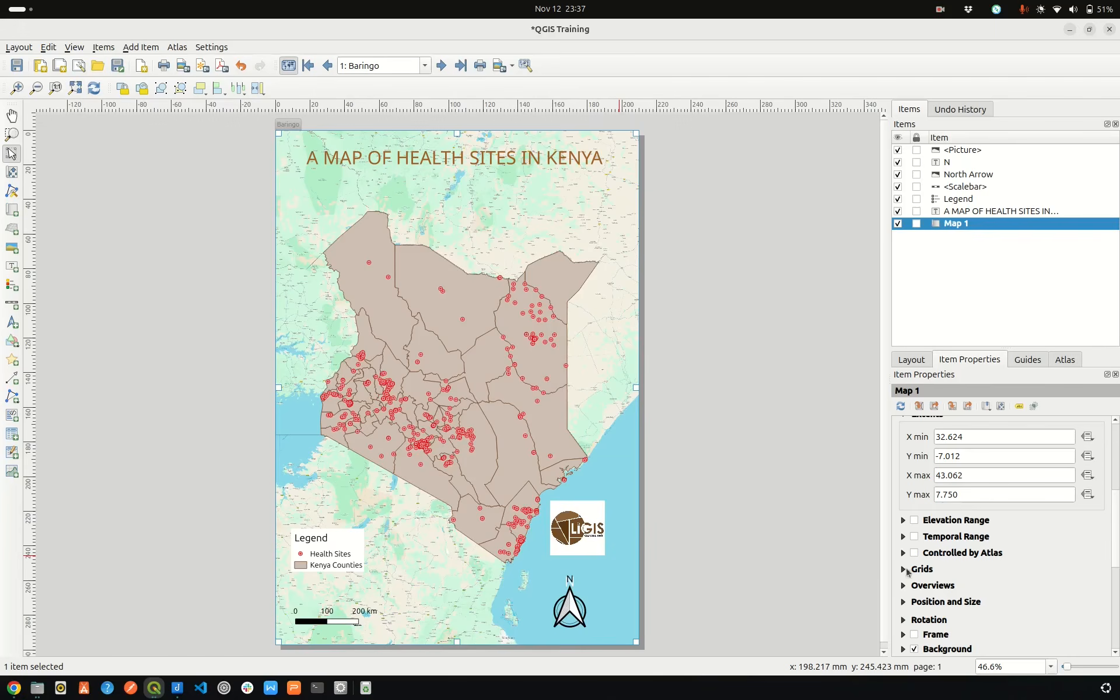
left_click(914, 553)
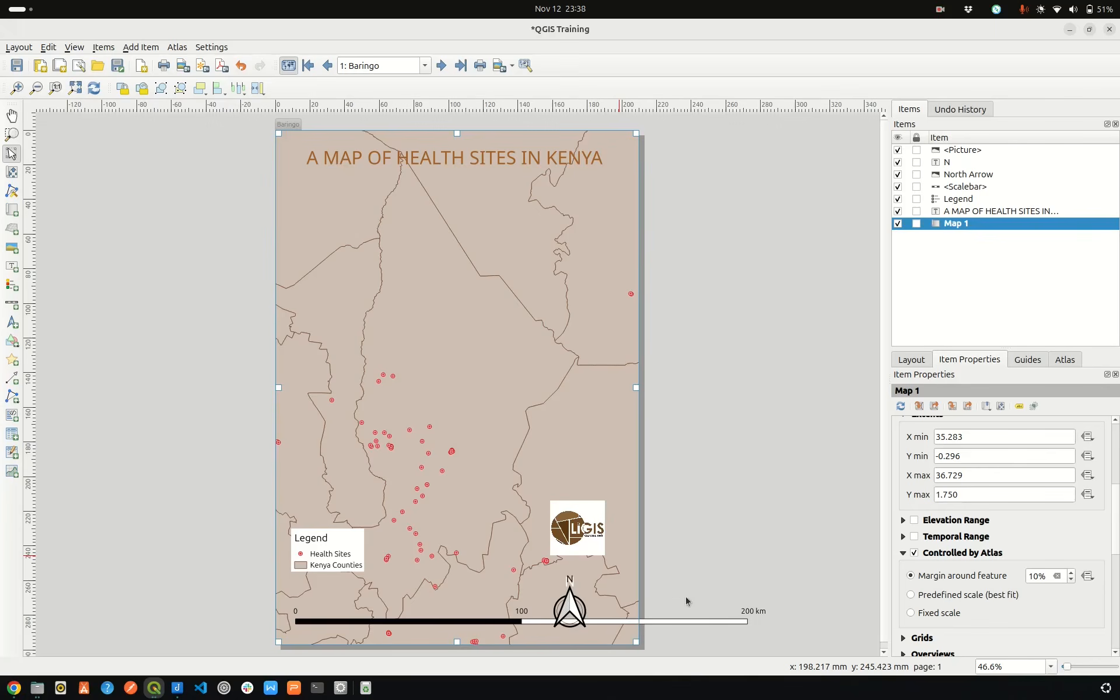
left_click(612, 438)
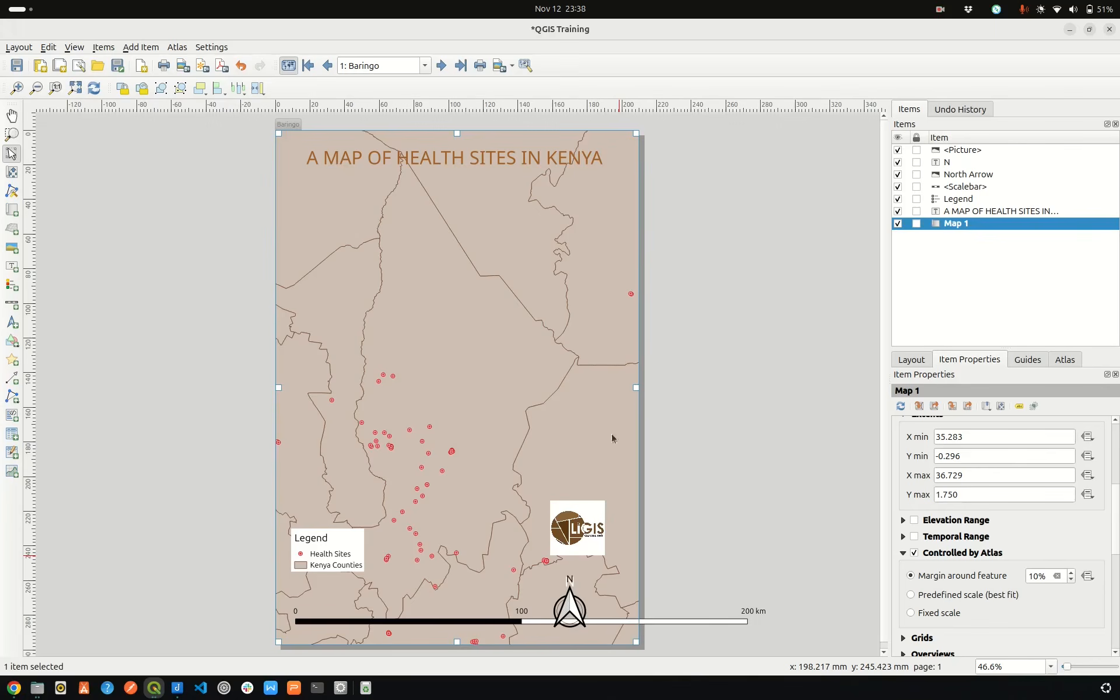
Step: Switch the scale bar's segments to fit segment width and move the bar down to the page's lower-left corner
left_click(709, 623)
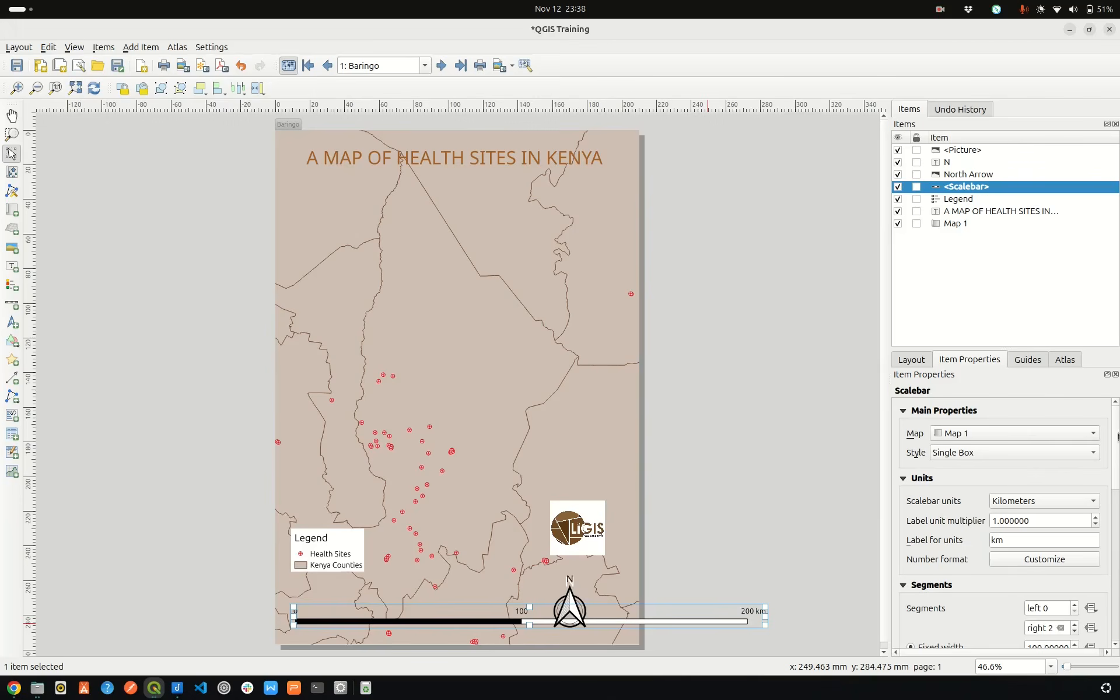
scroll(1118, 435, "down", 3)
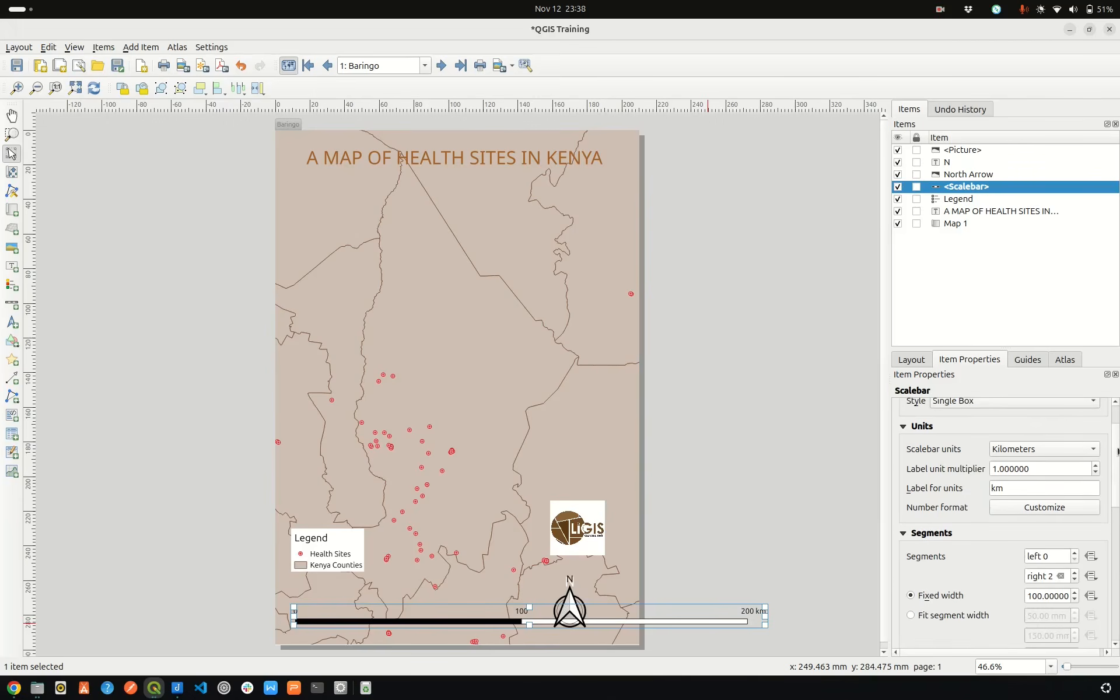
scroll(960, 574, "down", 2)
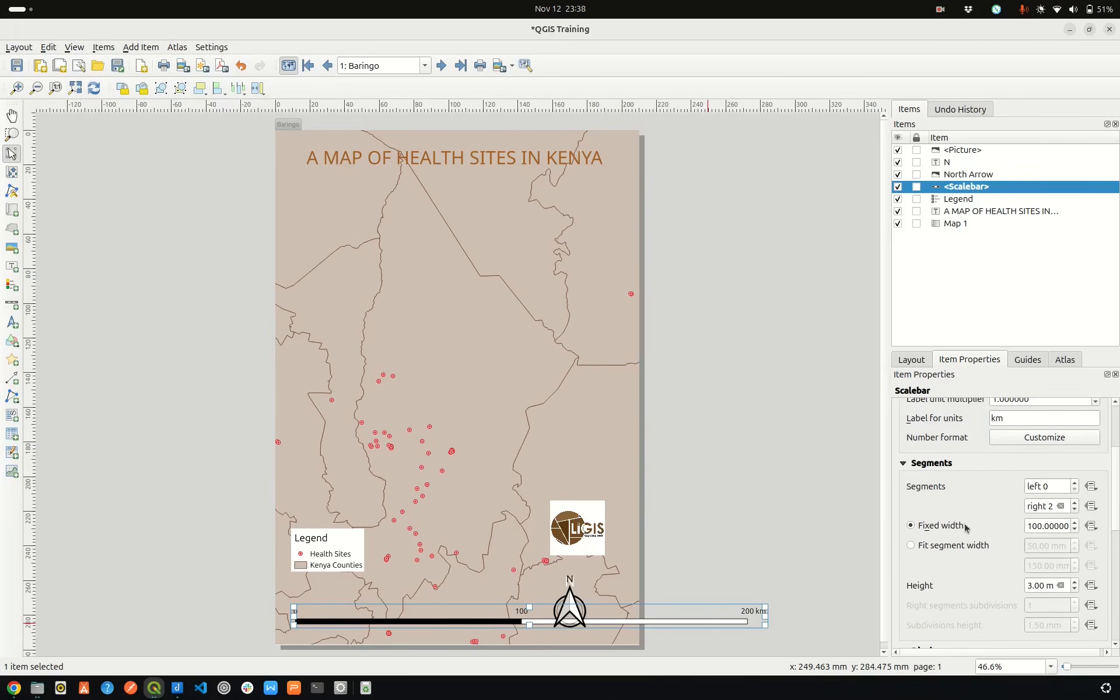
left_click(910, 546)
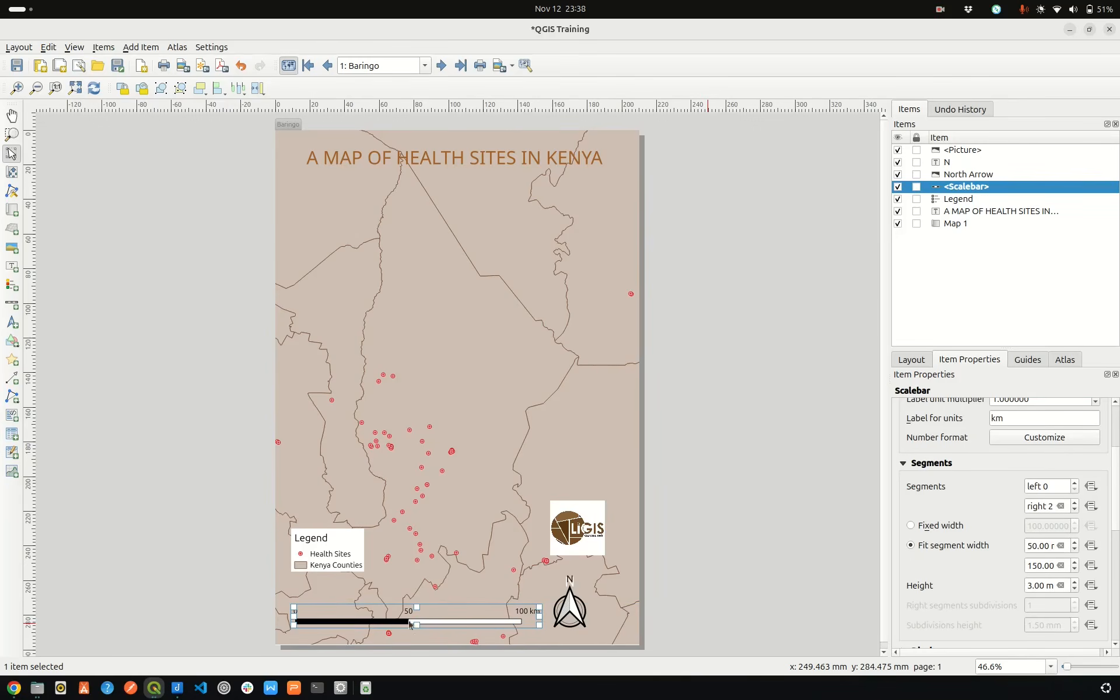
mouse_move(410, 624)
left_mouse_down()
mouse_move(397, 610)
mouse_move(410, 634)
left_mouse_up()
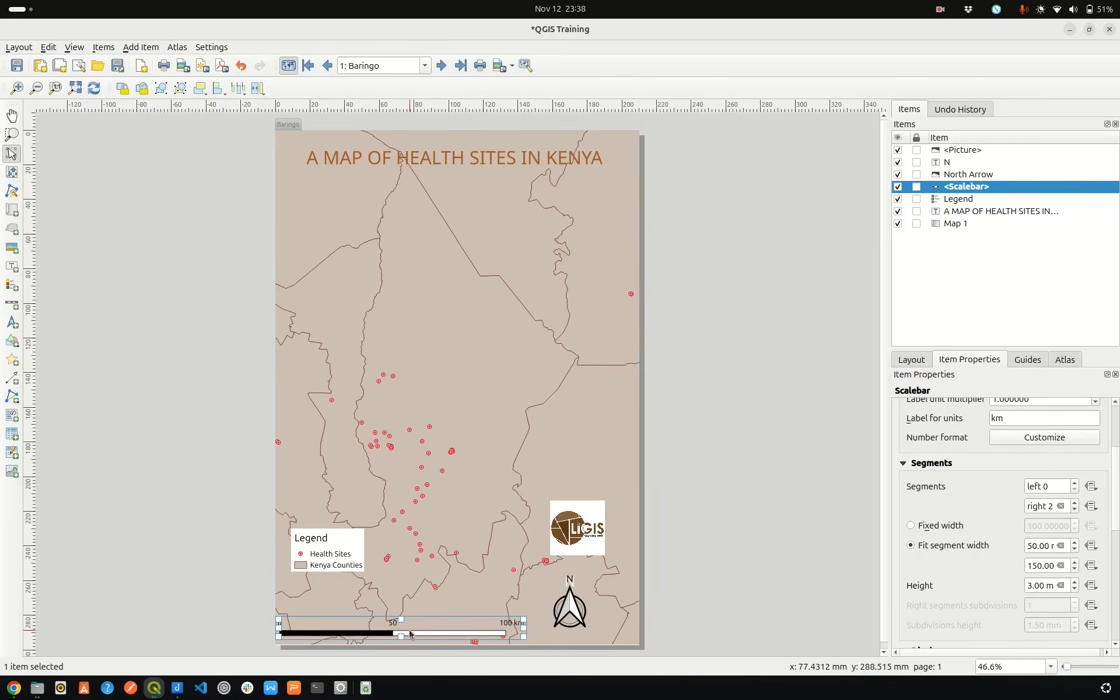
Step: Move the LiGIS logo above the start of the scale bar and place the legend to the right of it
left_click(579, 540)
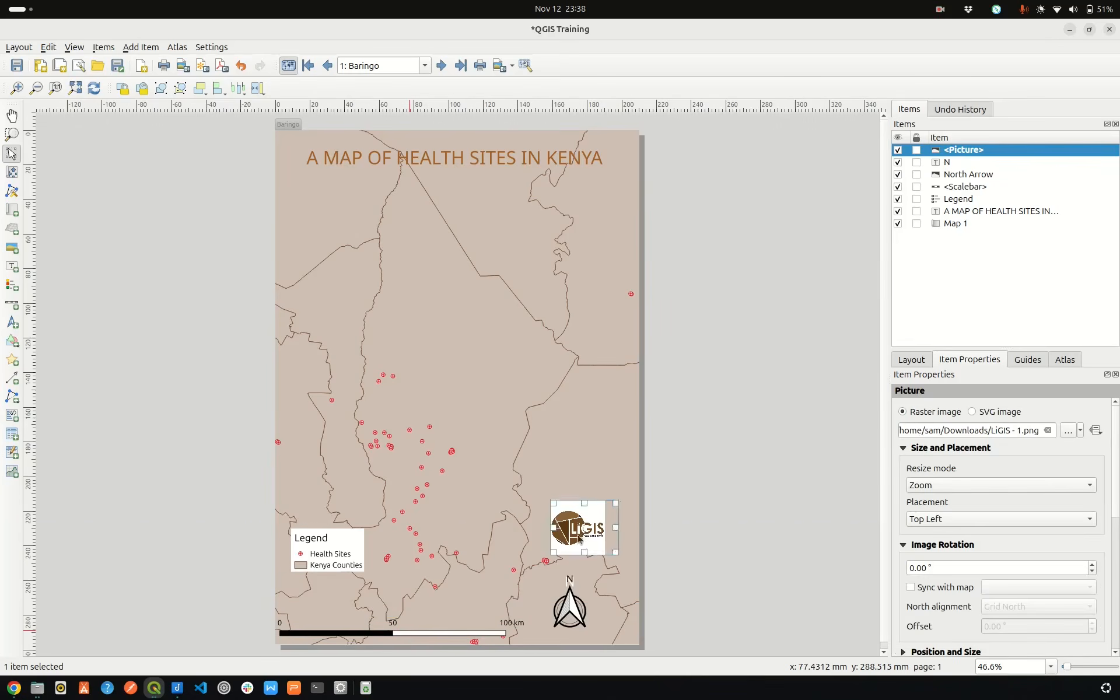
left_click_drag(579, 539, 315, 610)
left_click(319, 550)
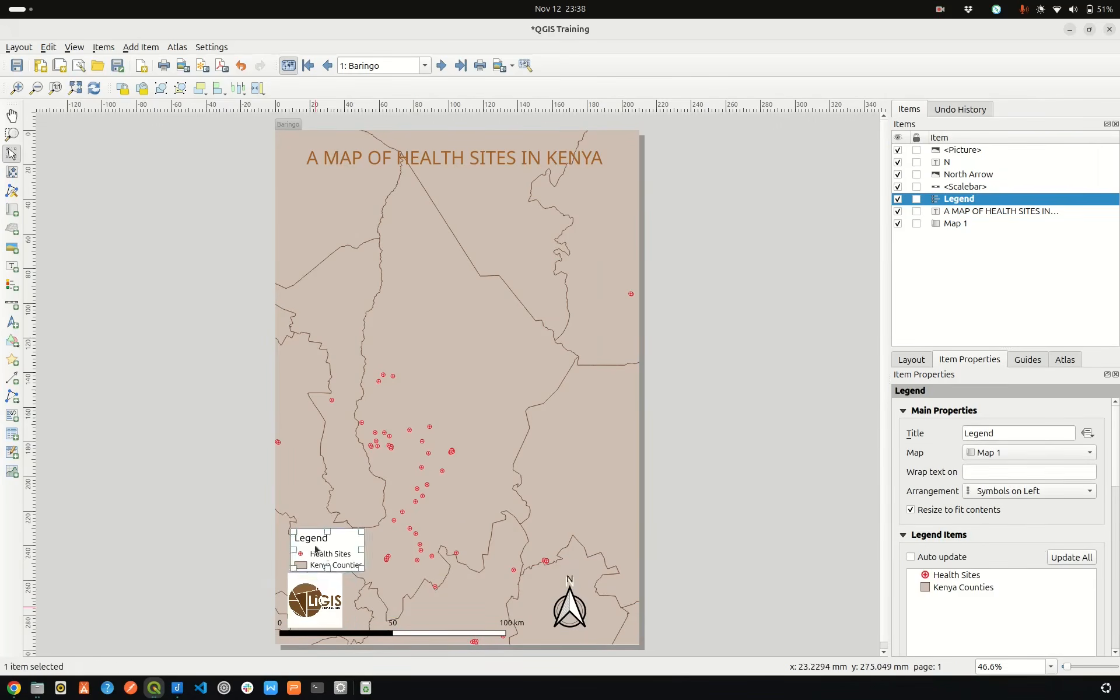
left_click_drag(315, 550, 398, 594)
left_click_drag(322, 607, 314, 591)
left_click_drag(376, 635, 576, 605)
Step: Delete the separate N label and move the north arrow into the page's lower-right corner
left_click(566, 610)
left_click(569, 582)
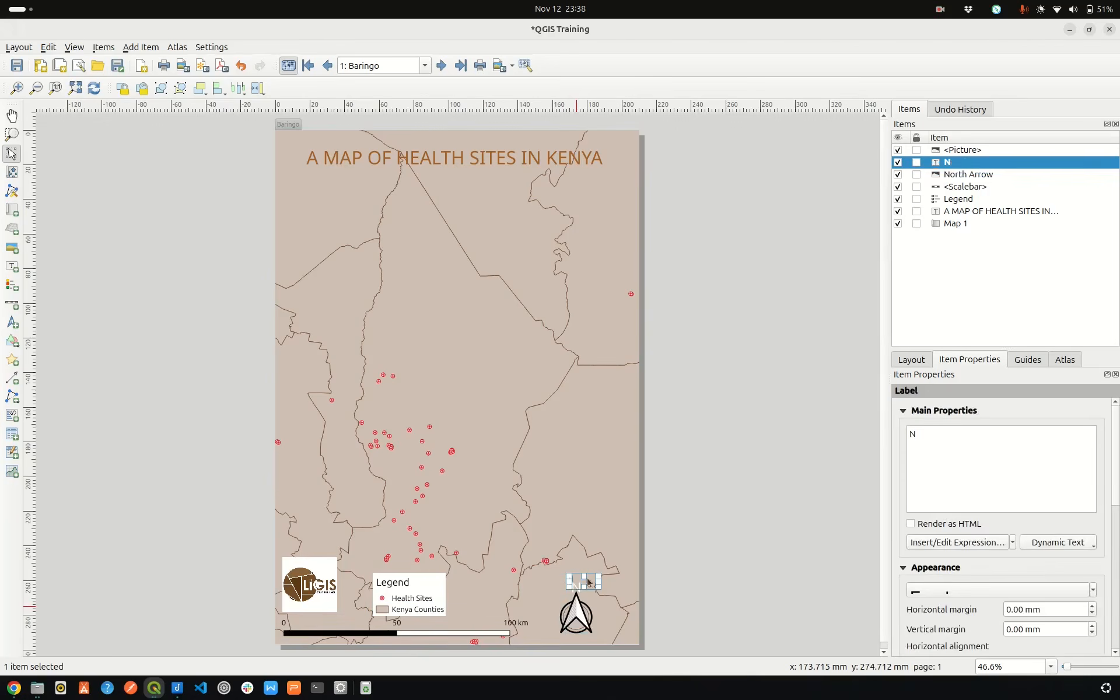
key("Delete")
left_click(575, 623)
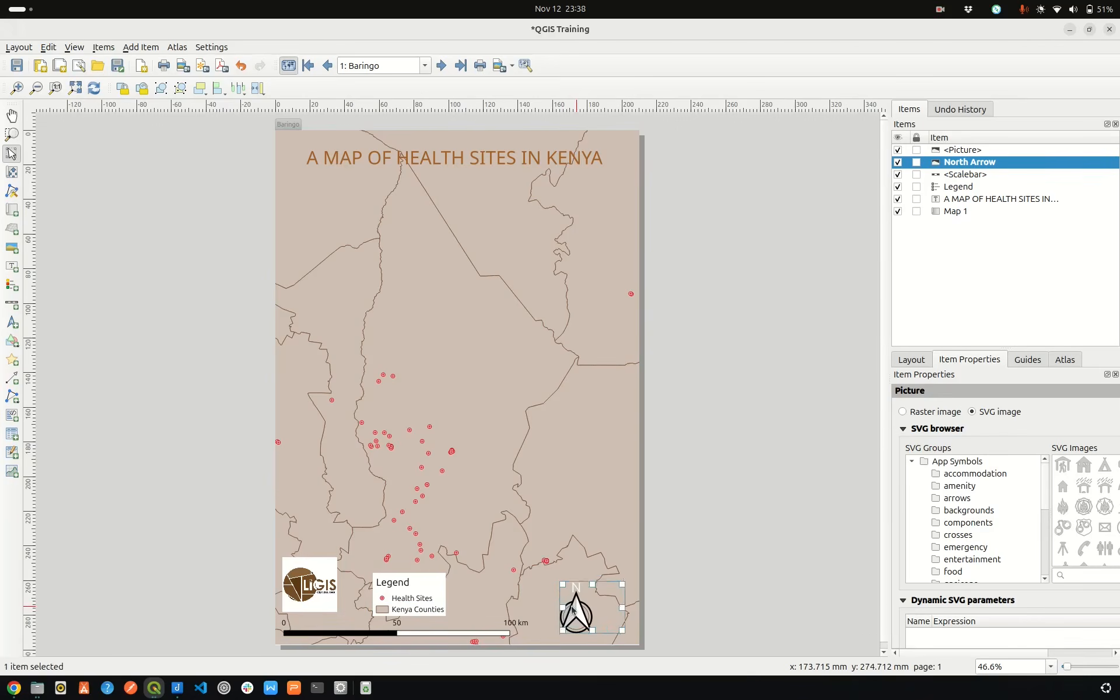
left_click_drag(572, 610, 585, 614)
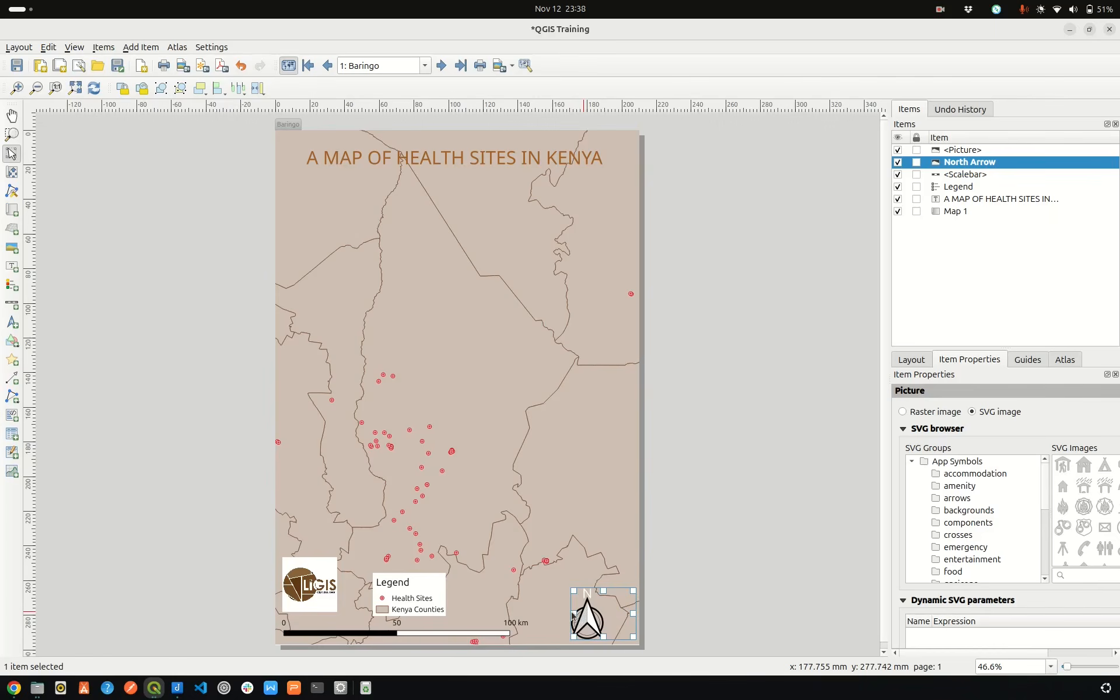
left_click_drag(572, 615, 596, 618)
Step: Undo the accidental move of Map 1 and shift the legend closer to the logo
left_click_drag(613, 559, 594, 575)
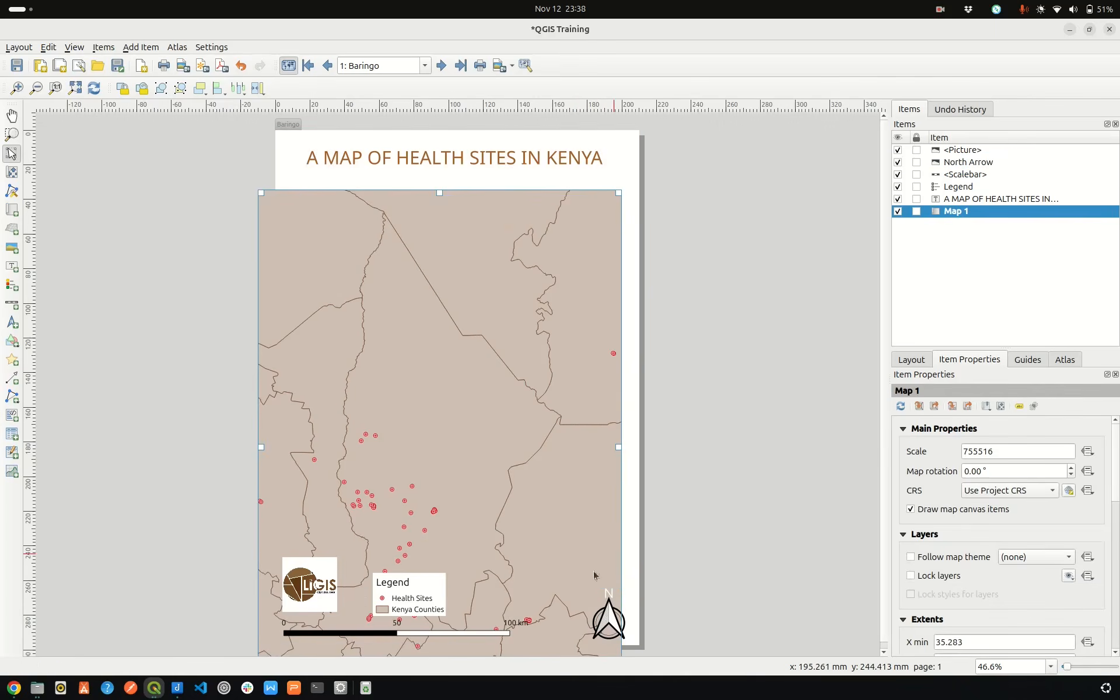
key("ctrl+z")
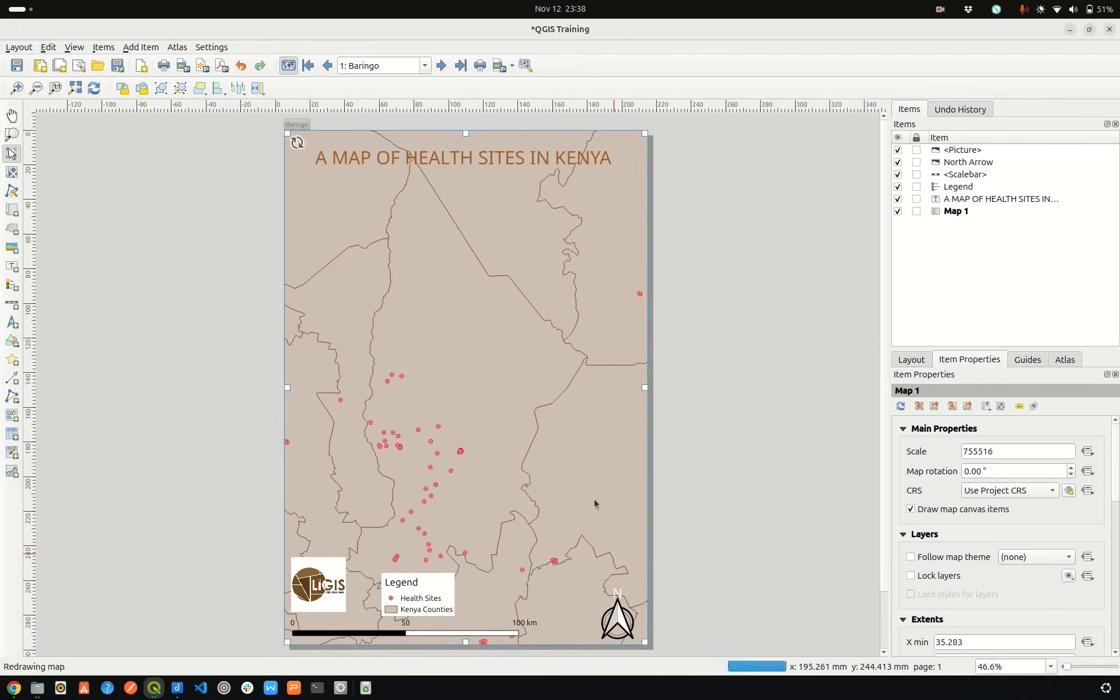
left_click(405, 594)
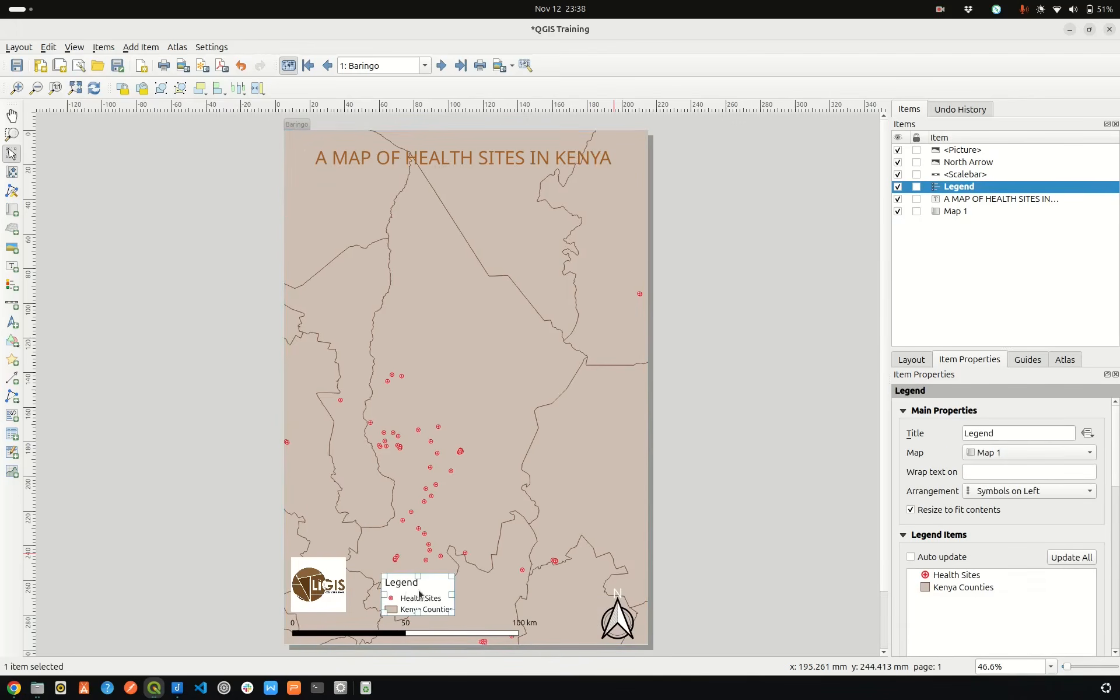
left_click_drag(424, 595, 405, 596)
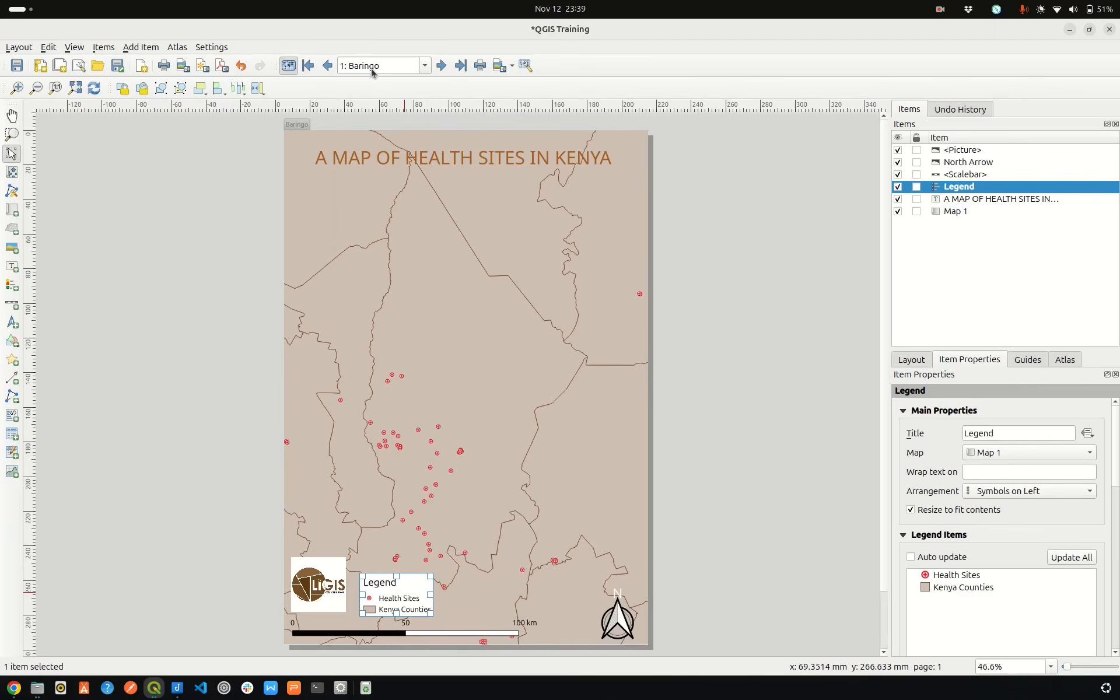
Step: Switch to the main QGIS project window and label the Kenya Counties layer with single labels from the ADM1_EN field
left_click(154, 688)
left_click(416, 355)
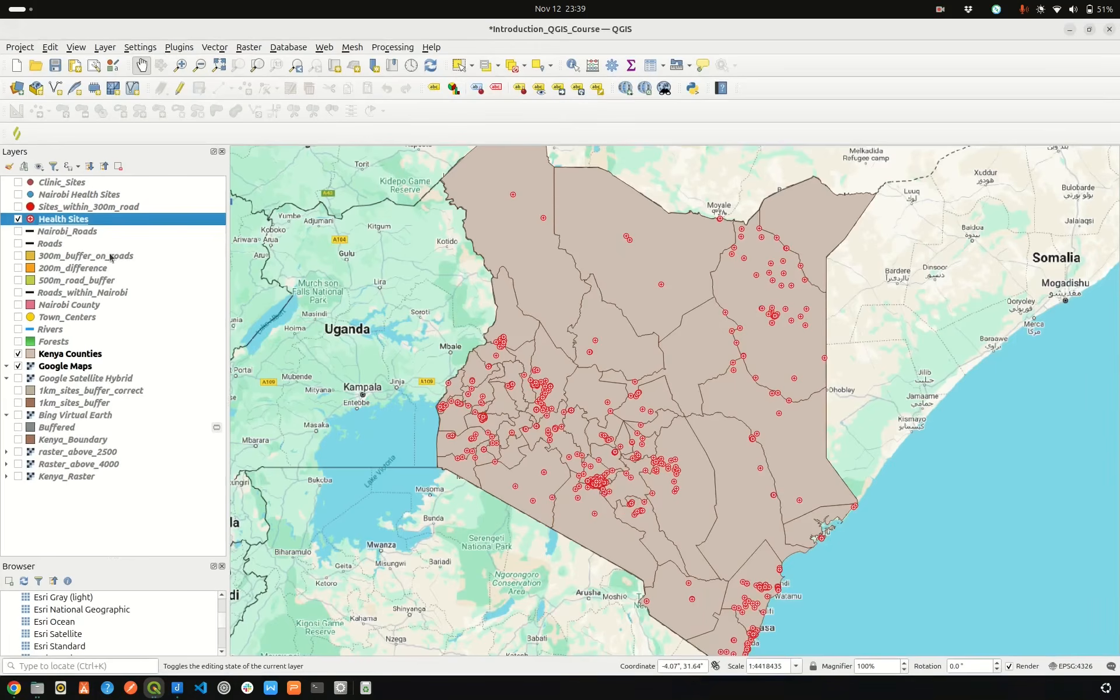
left_click(85, 355)
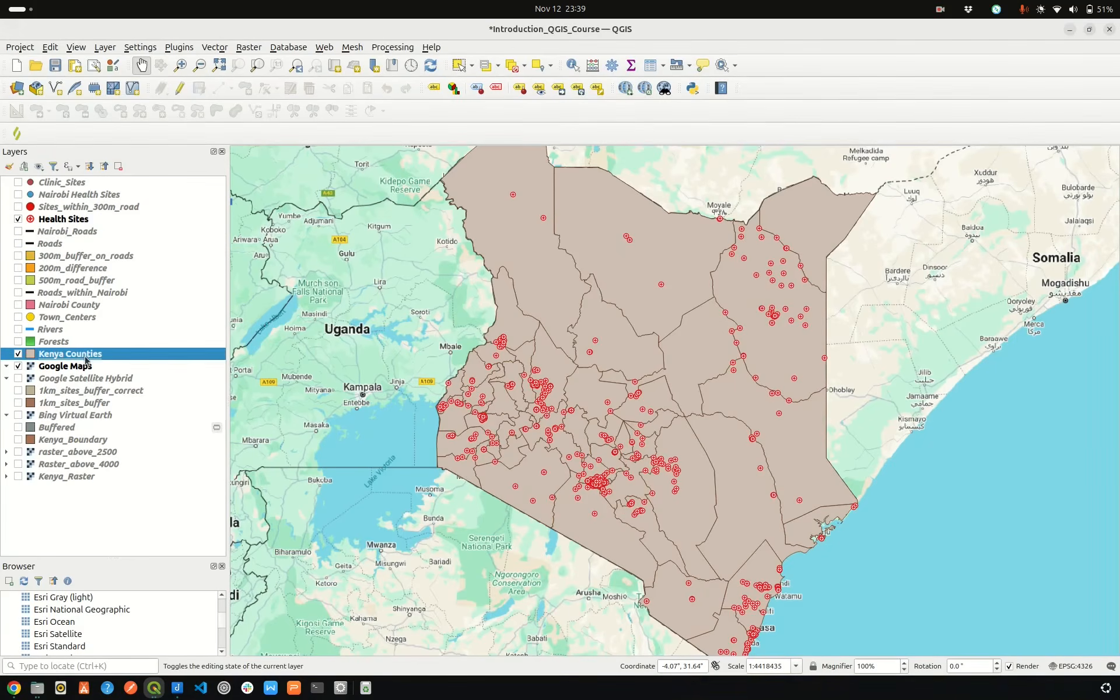
double_click(85, 359)
left_click(348, 205)
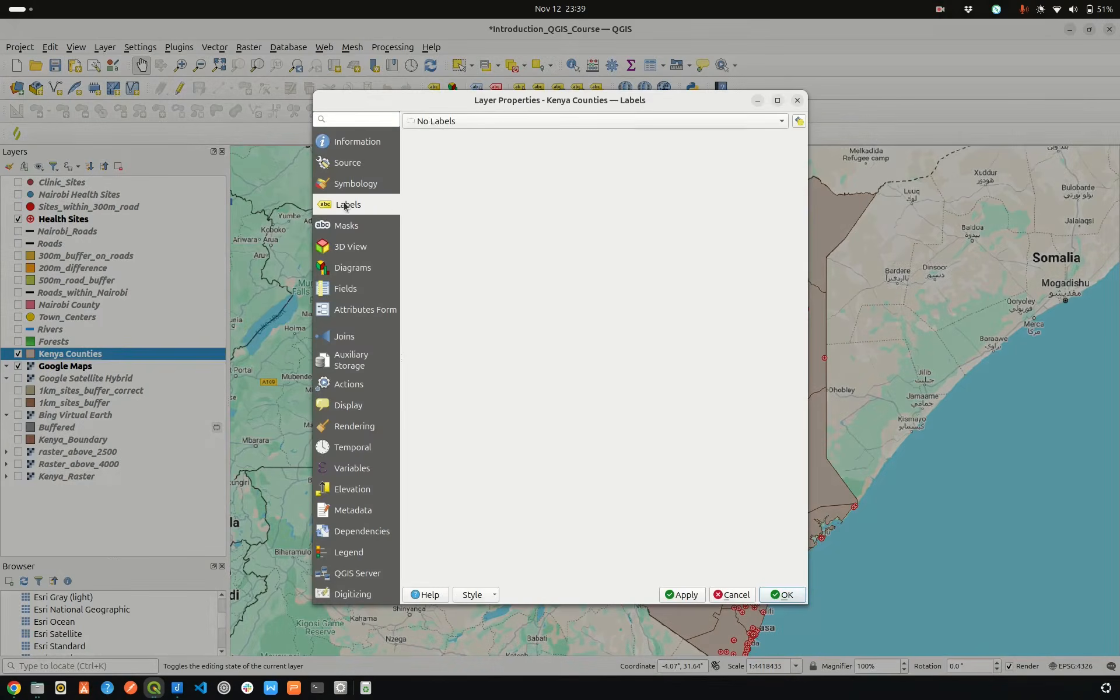
left_click(431, 121)
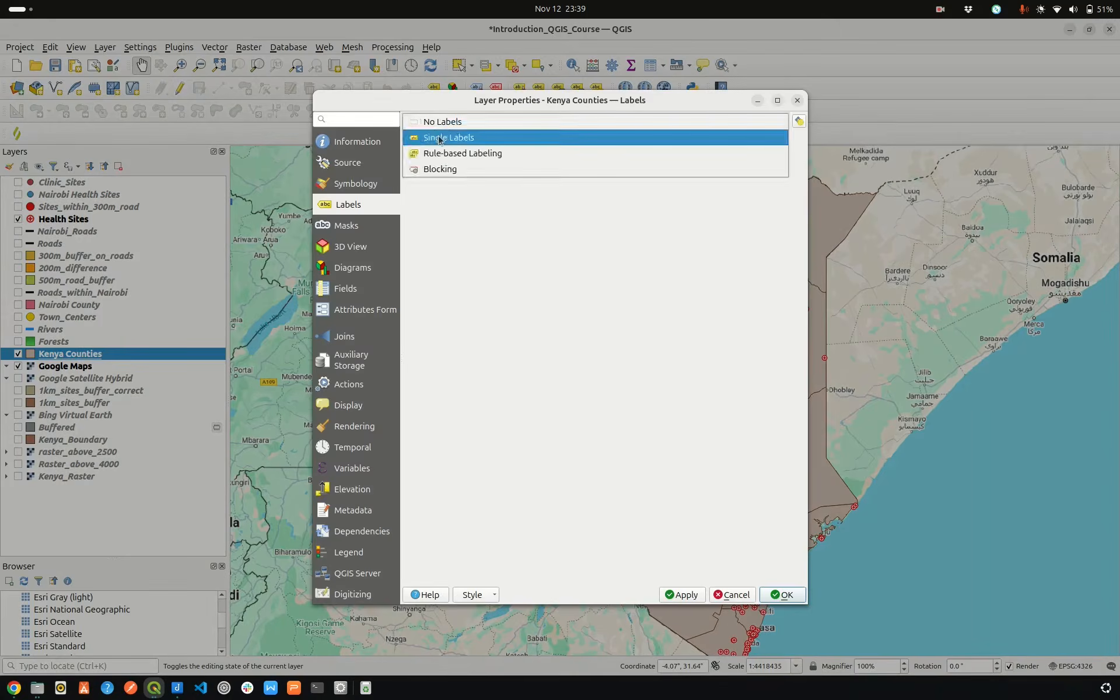
left_click(439, 139)
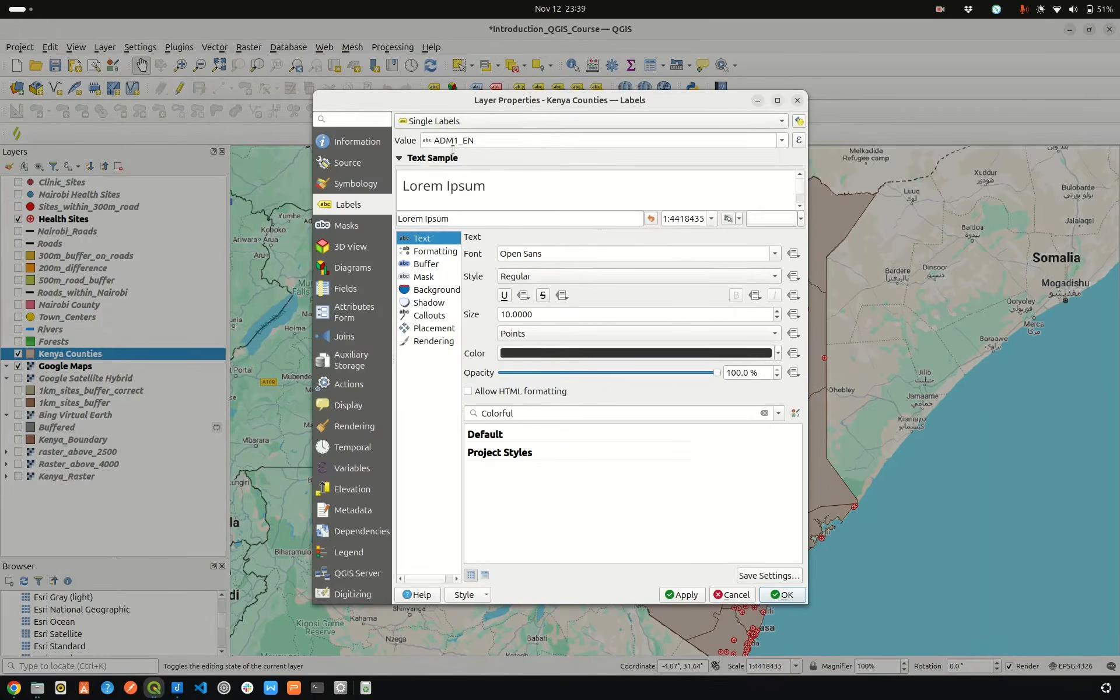
left_click(692, 596)
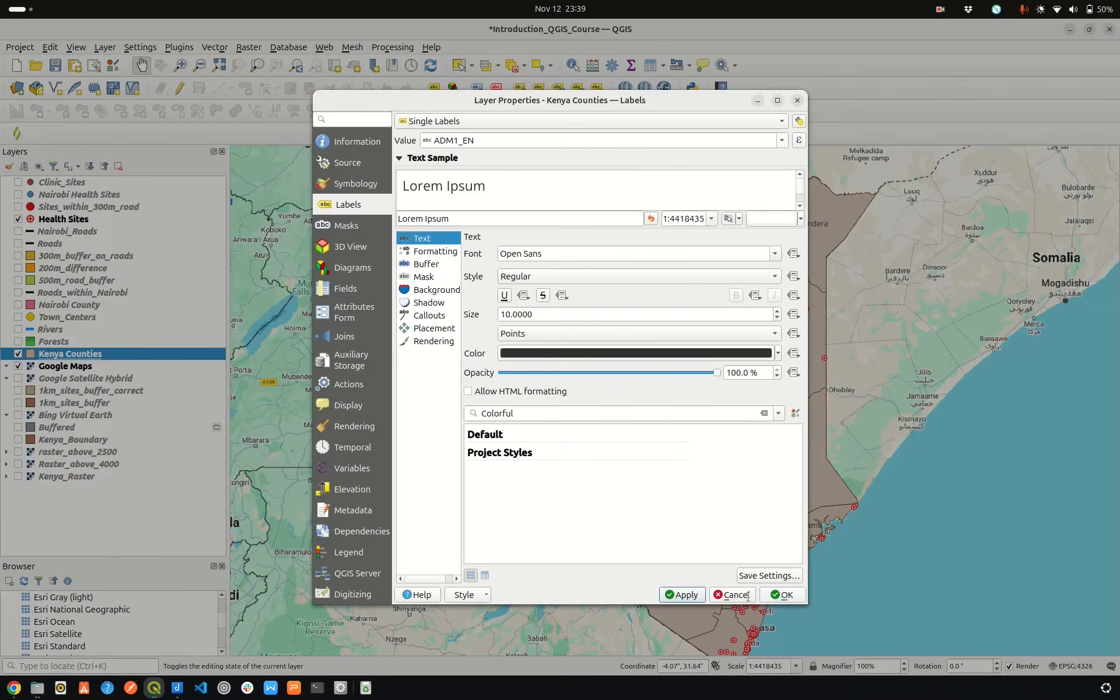
left_click(787, 595)
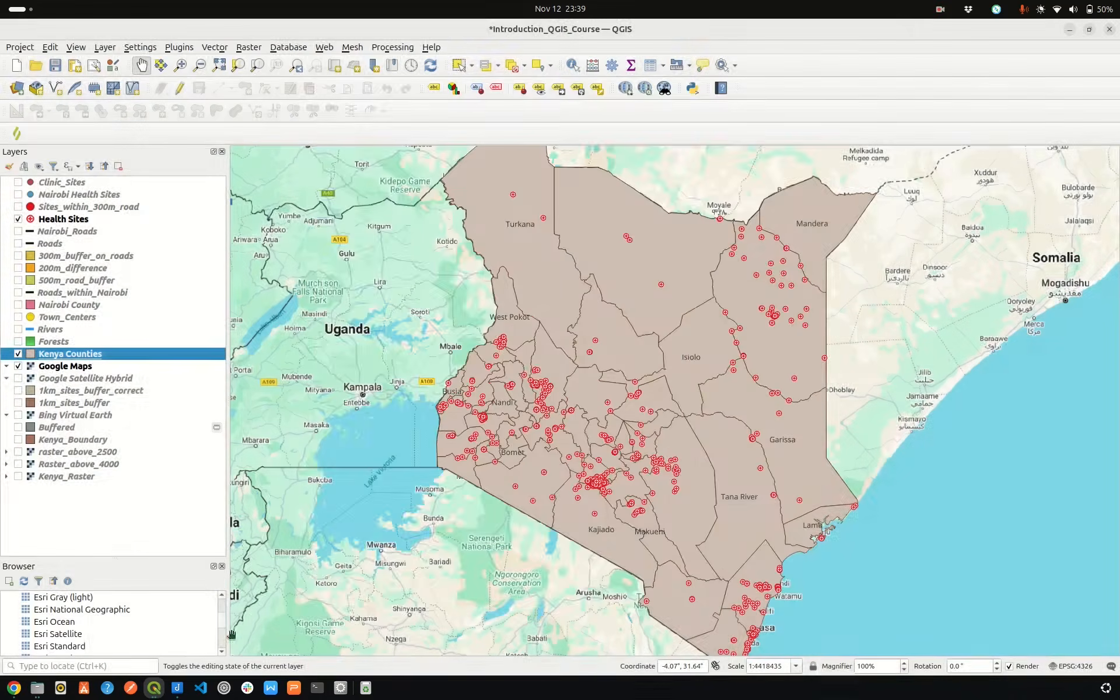
Step: Return to the QGIS Training print layout, select Map 1 and advance the atlas preview to the second county, Bomet
left_click(155, 688)
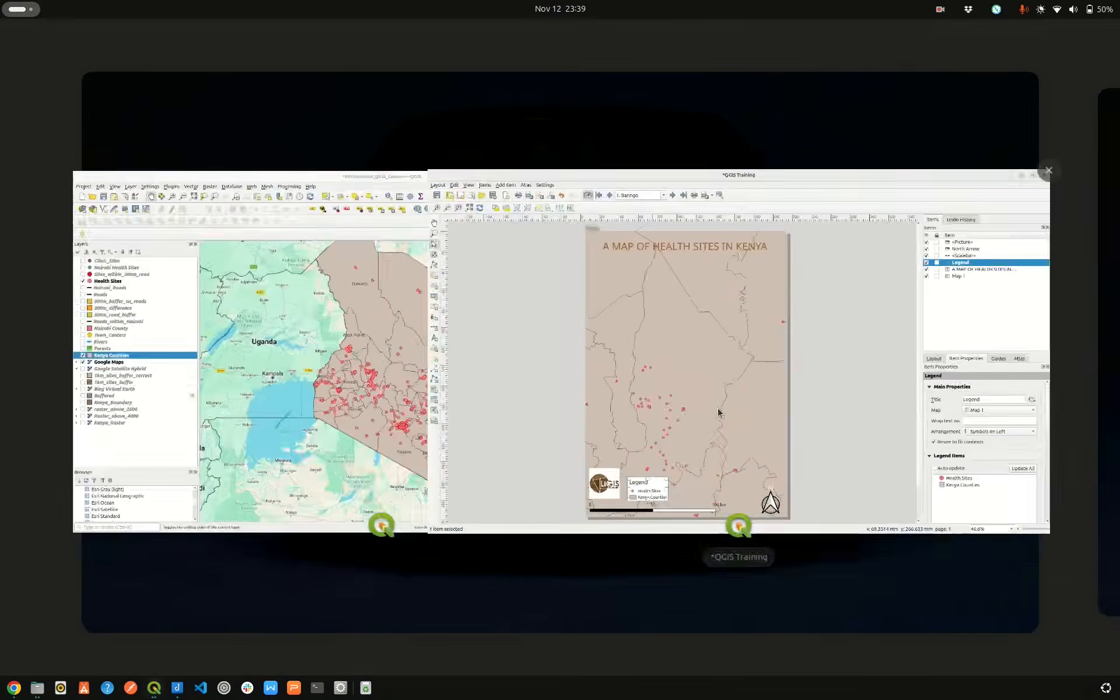
left_click(719, 412)
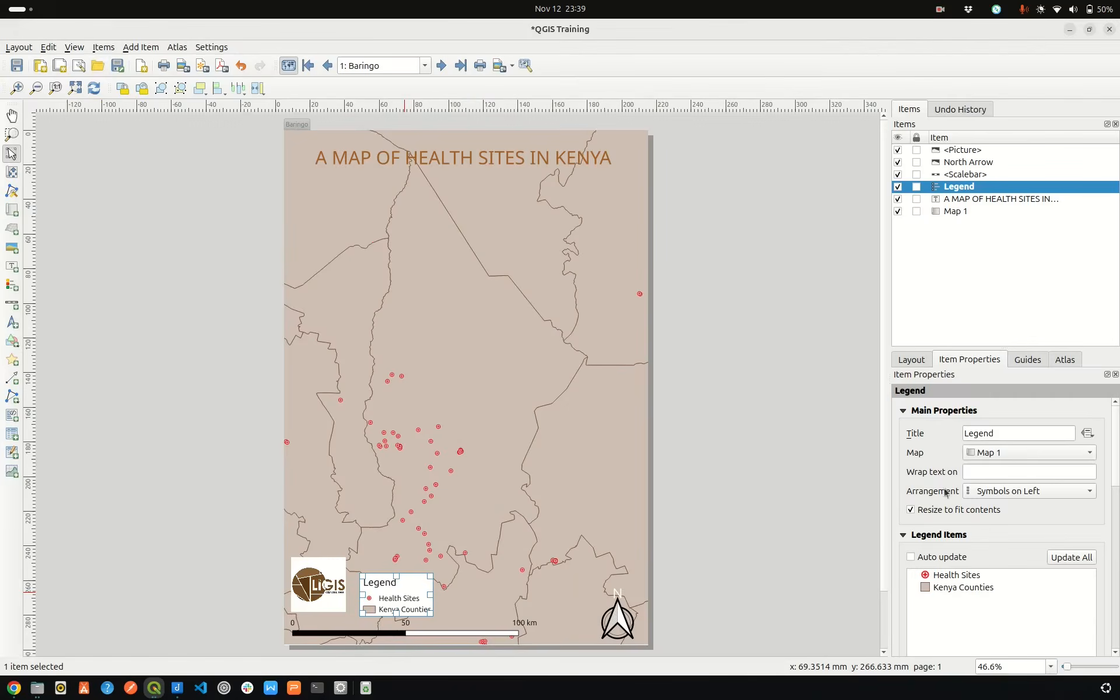
left_click(606, 406)
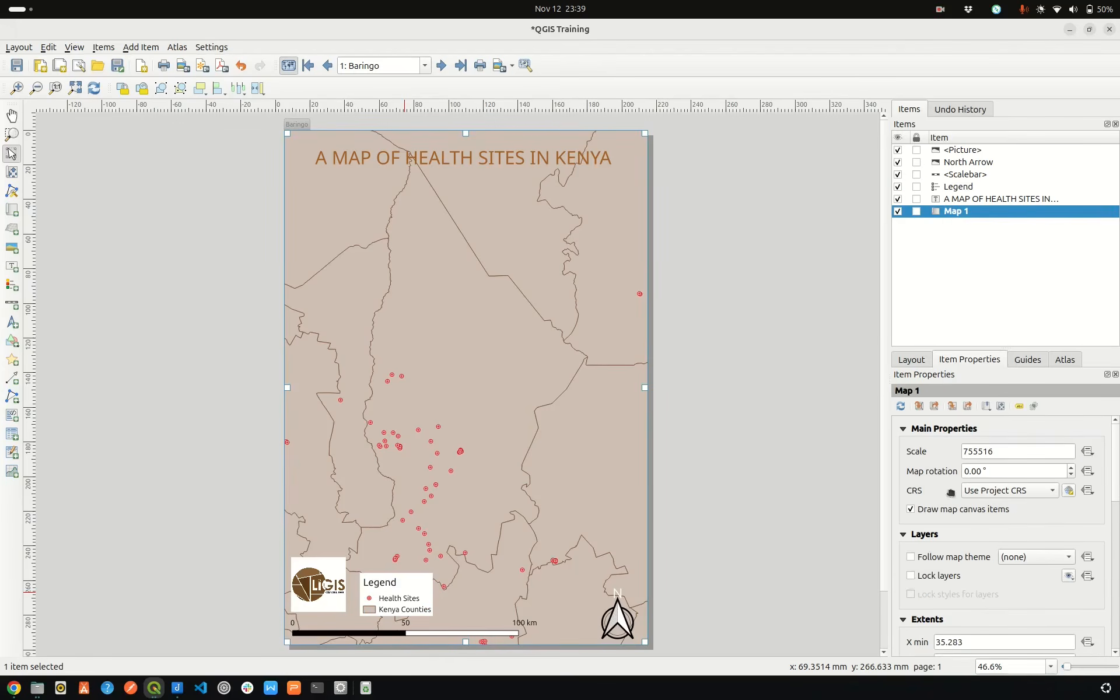
left_click(911, 557)
left_click(441, 66)
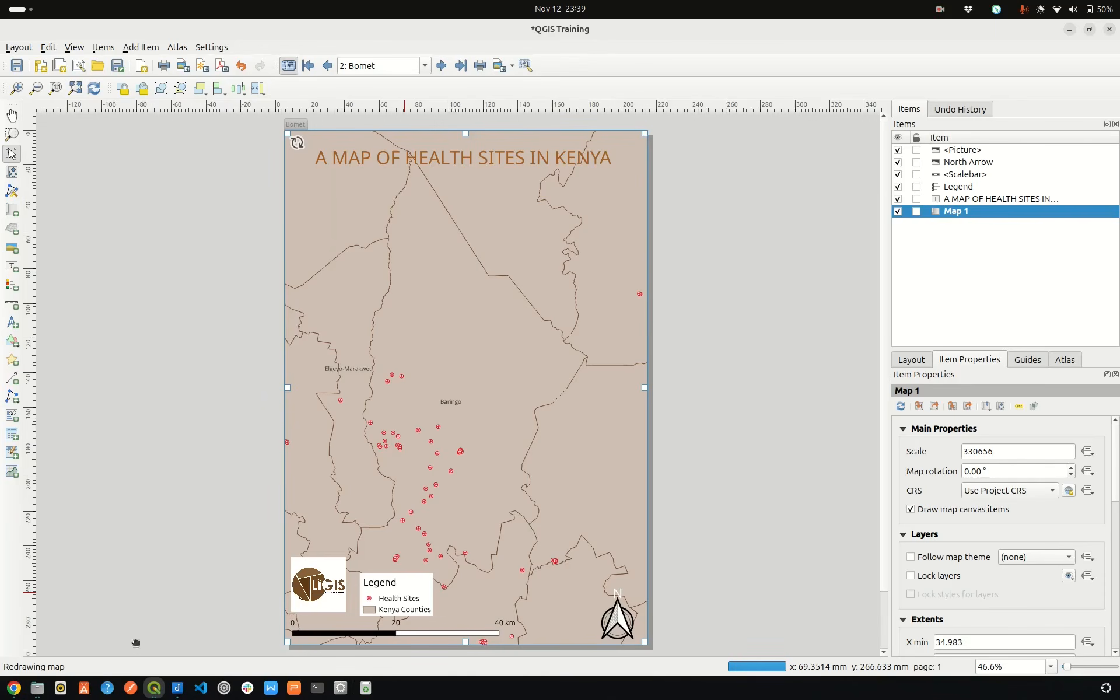
Step: Switch to the main QGIS project window and hide the Google Maps layer
left_click(154, 690)
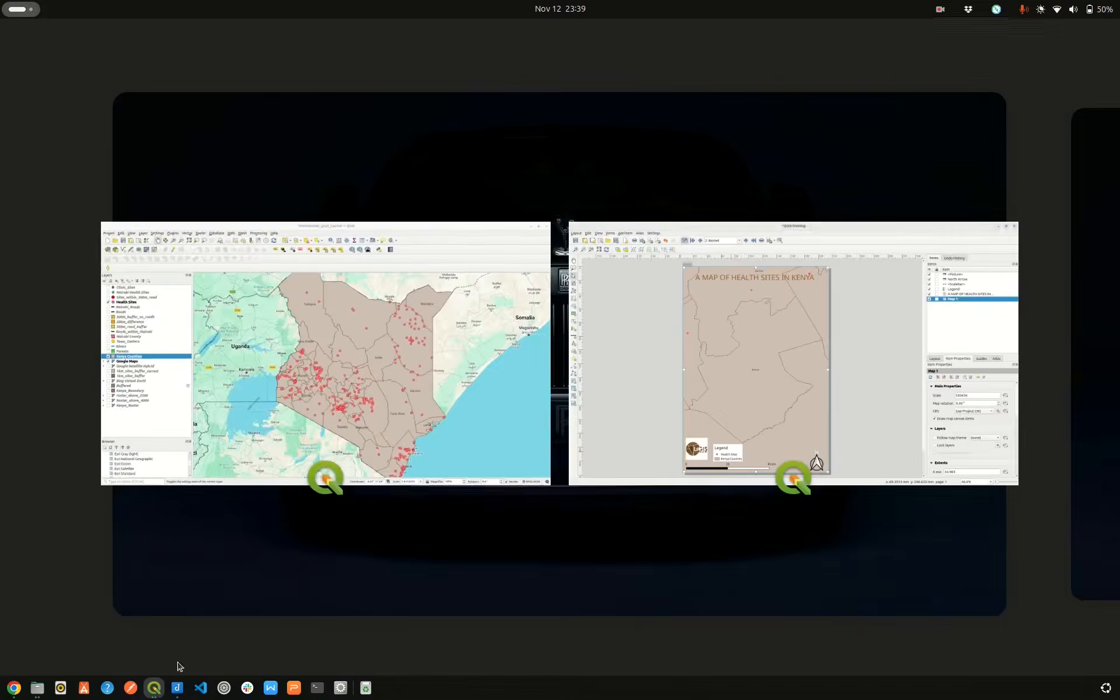
left_click(251, 380)
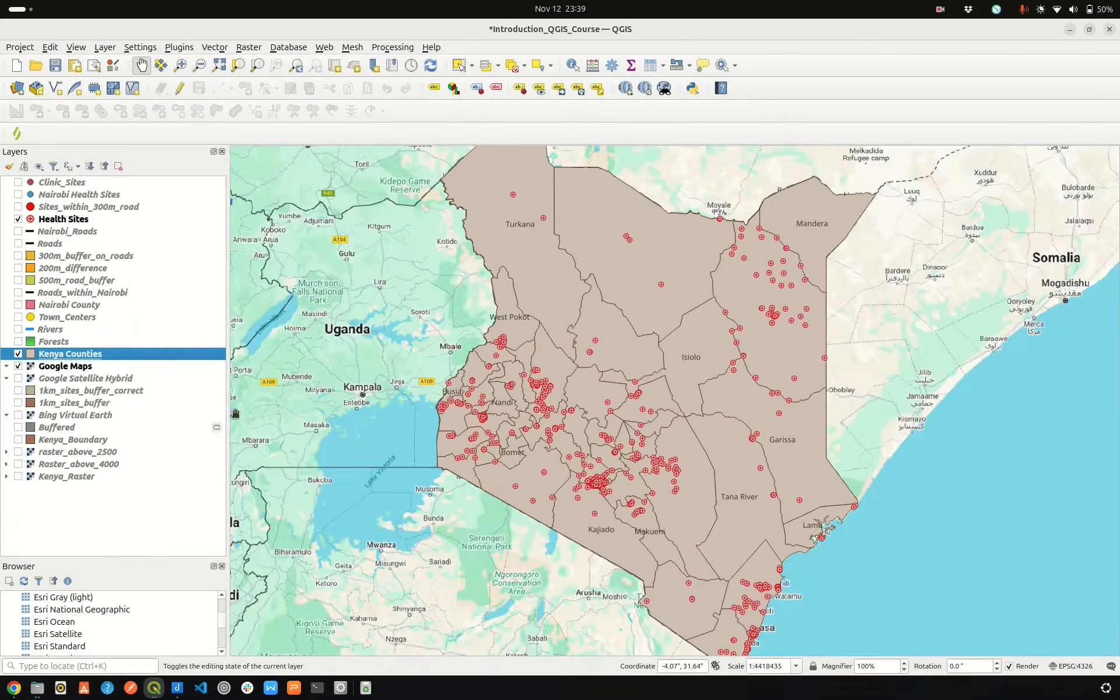
left_click(18, 366)
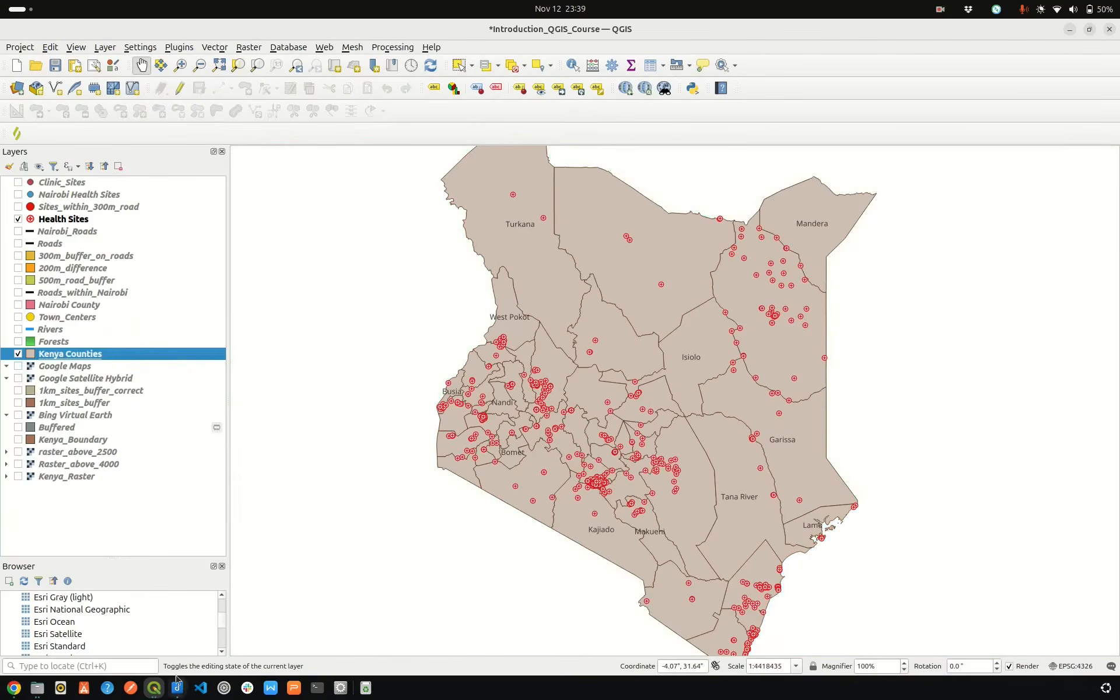
Step: Return to the QGIS Training print layout and preview the next atlas page, Bungoma, and the last page, Nakuru
left_click(154, 688)
left_click(746, 397)
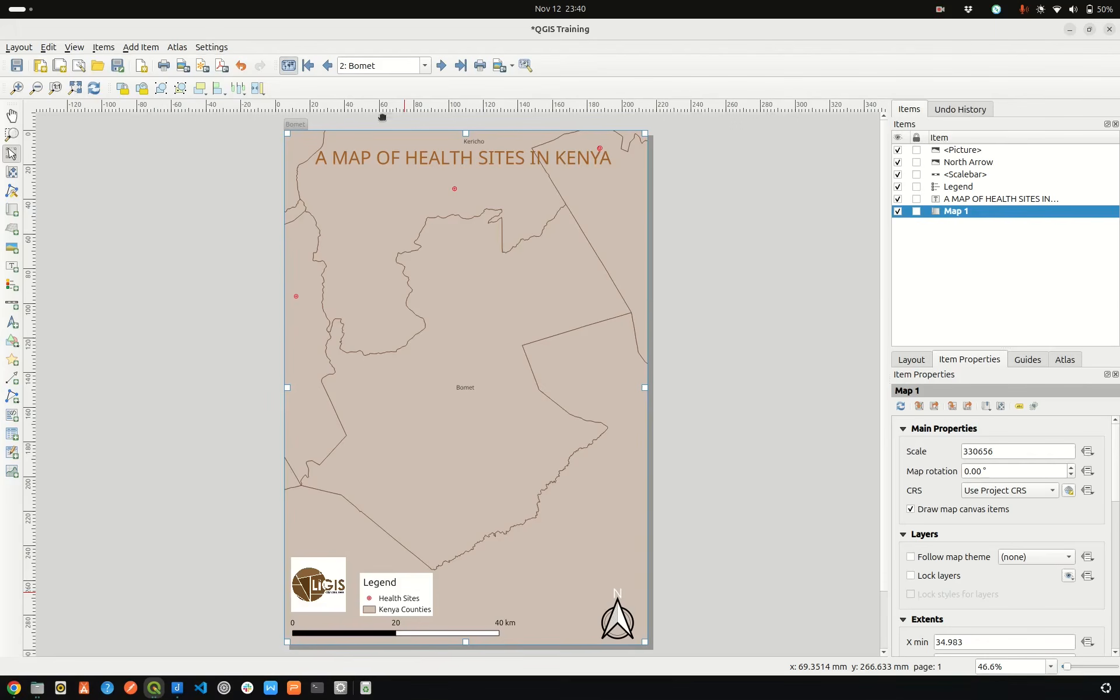
left_click(910, 557)
left_click(441, 66)
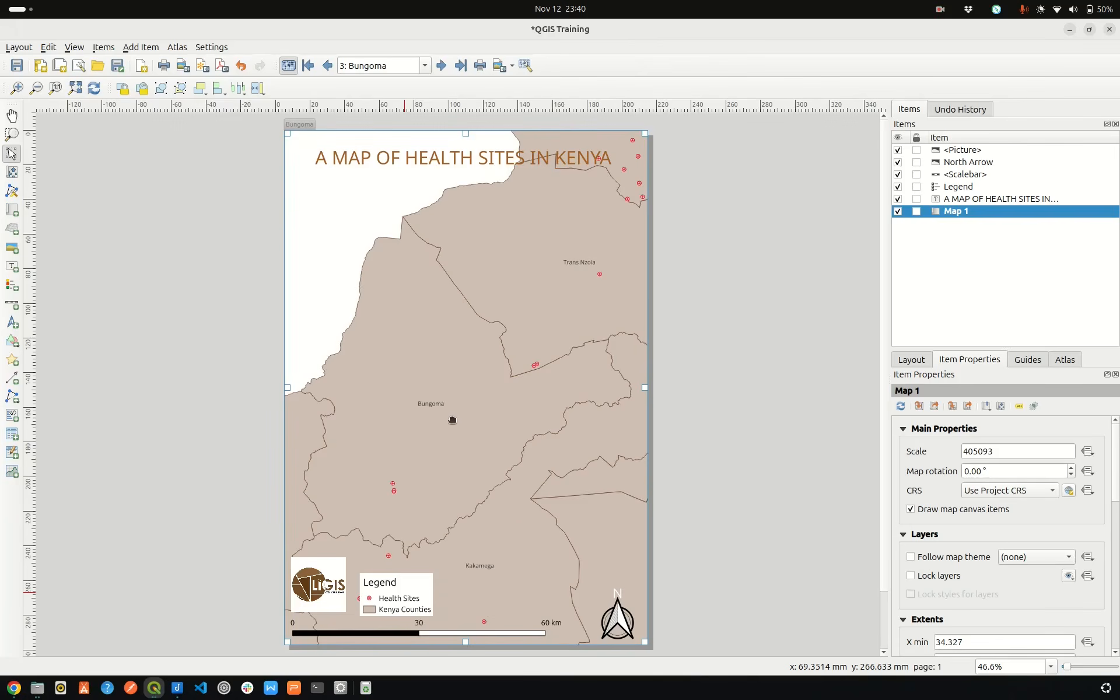
left_click(461, 66)
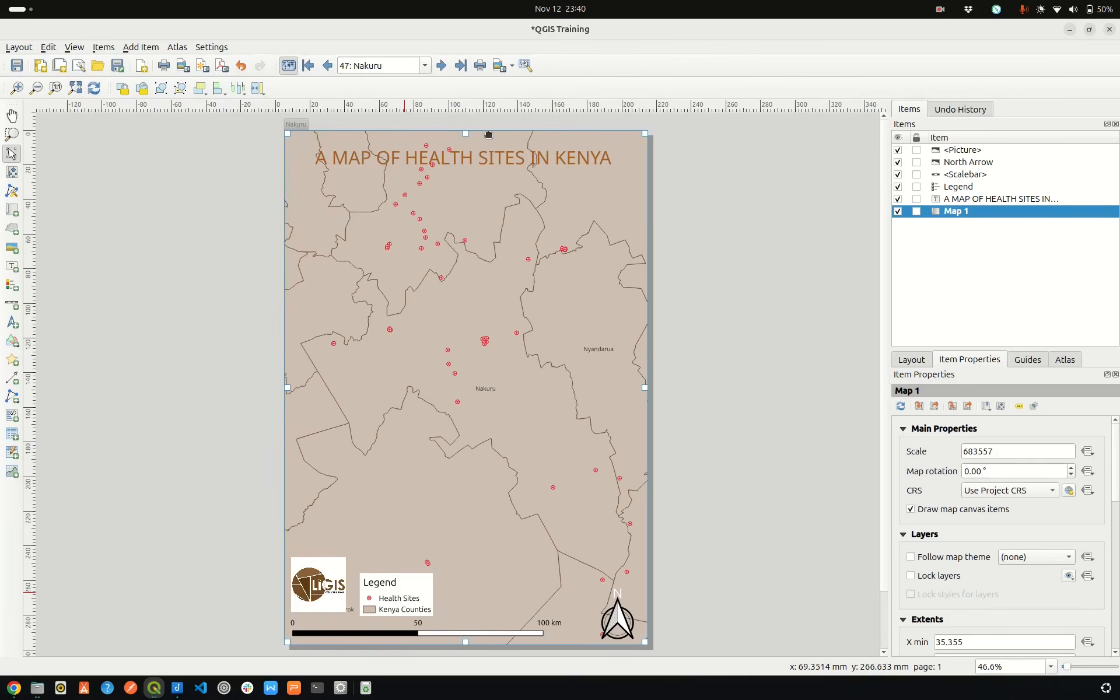
Step: Browse the list of atlas counties and preview the page for 41: Trans Nzoia
left_click(424, 65)
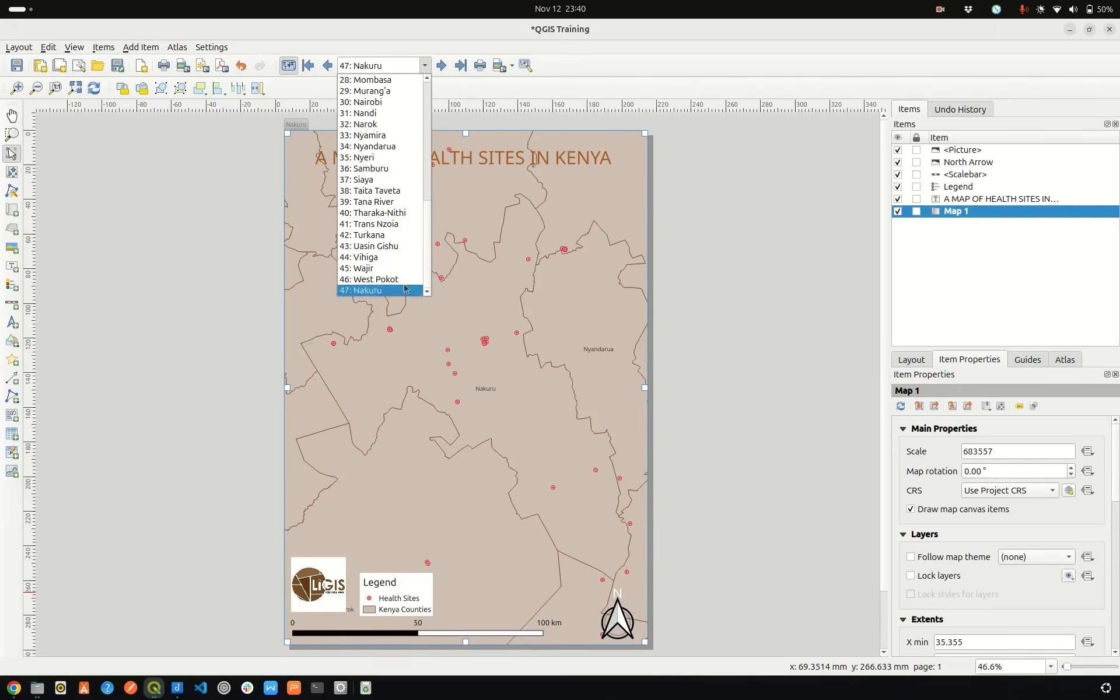
scroll(403, 280, "up", 6)
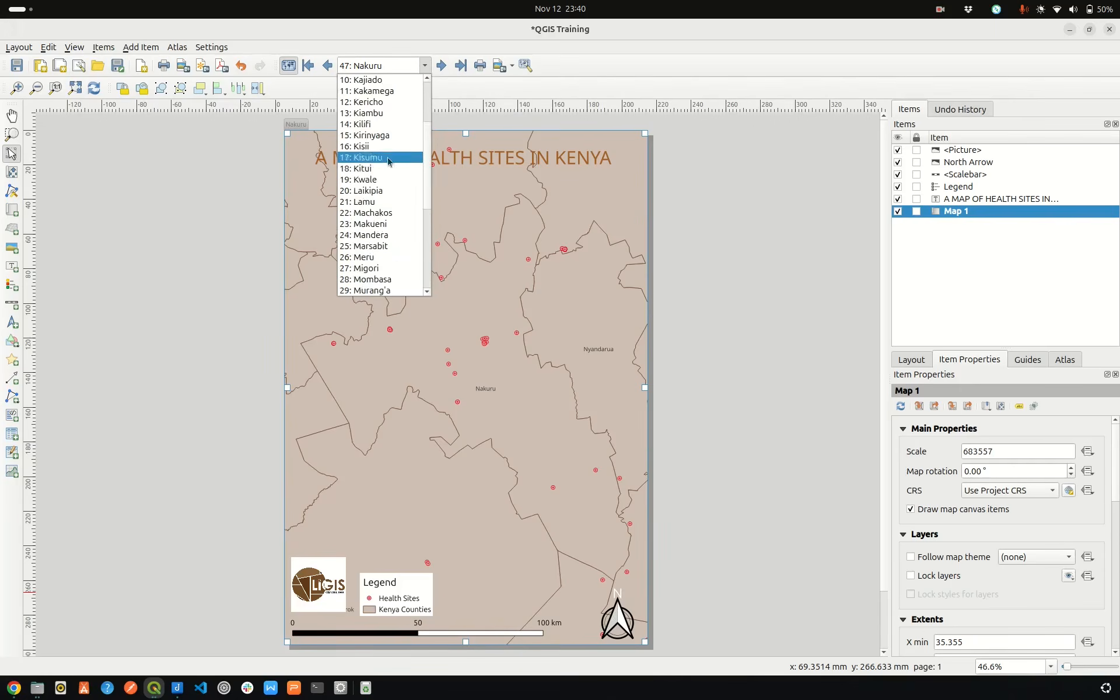
scroll(389, 163, "down", 6)
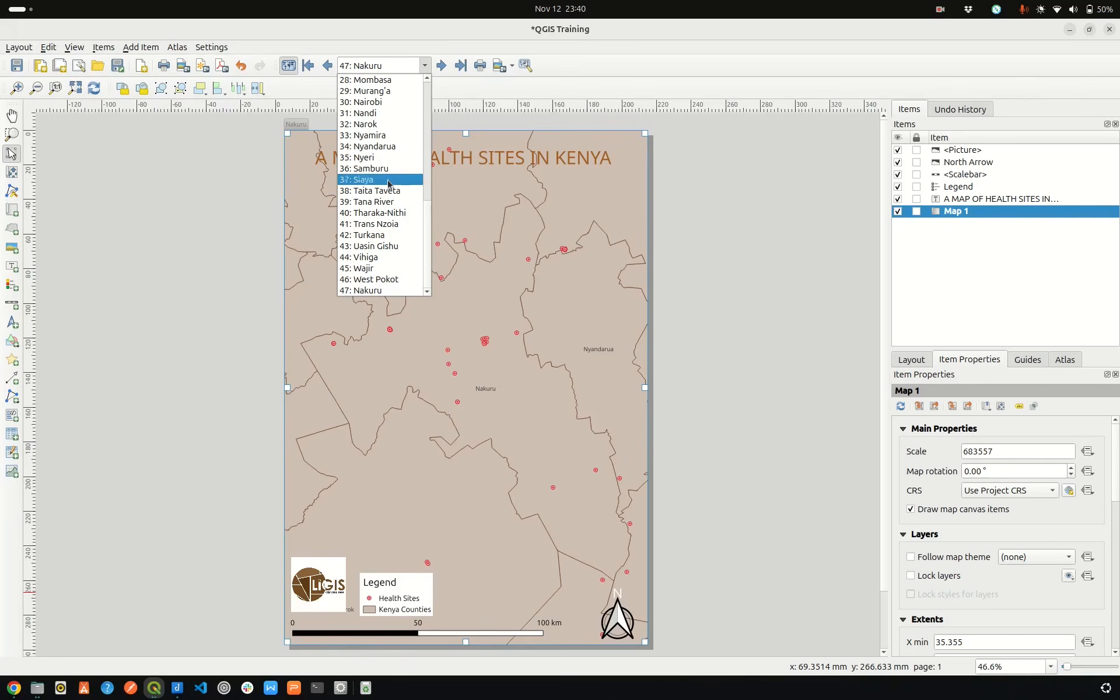
left_click(418, 309)
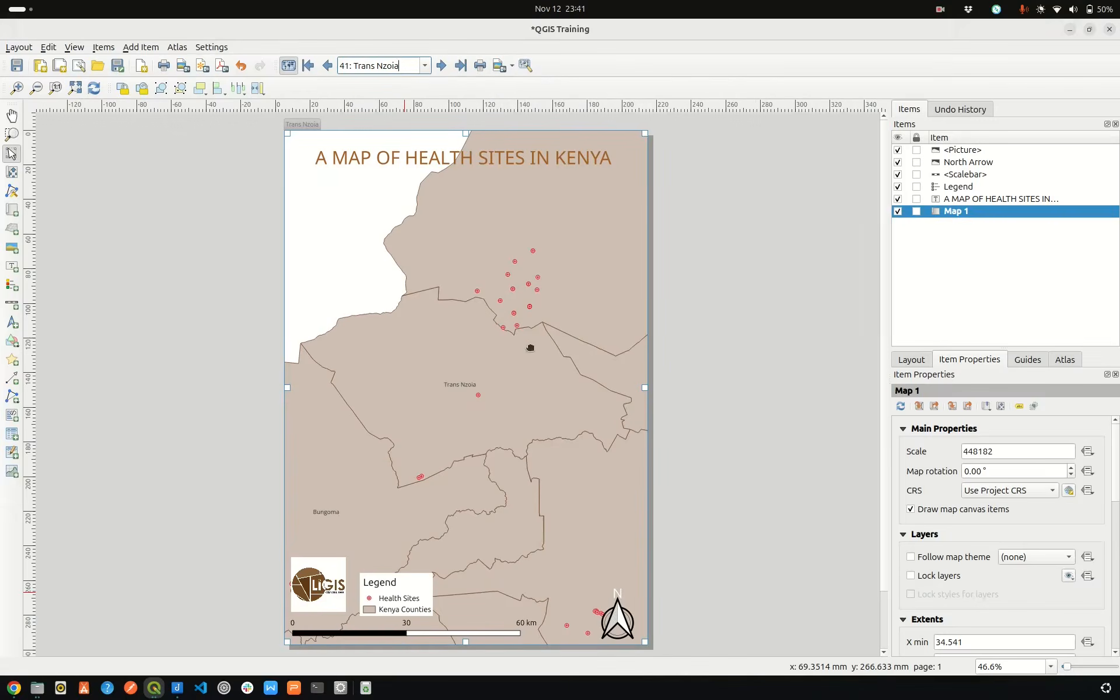
Step: Export the atlas as a single PDF named Atlas.pdf in the Projects folder, keeping the default PDF export options
left_click(511, 66)
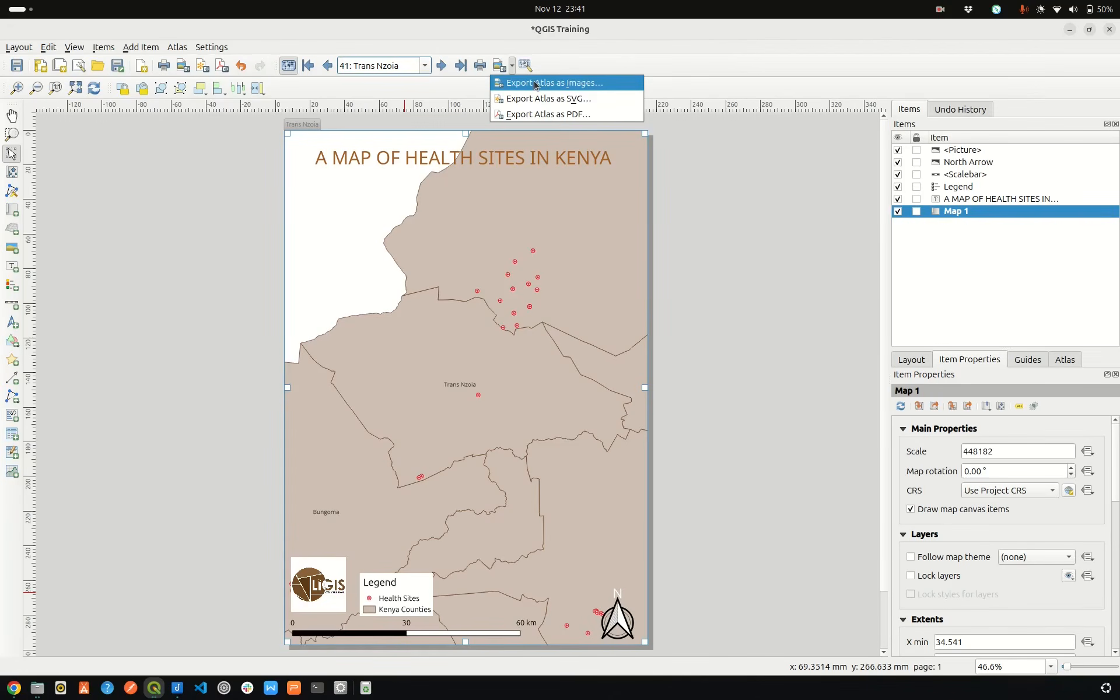
left_click(549, 114)
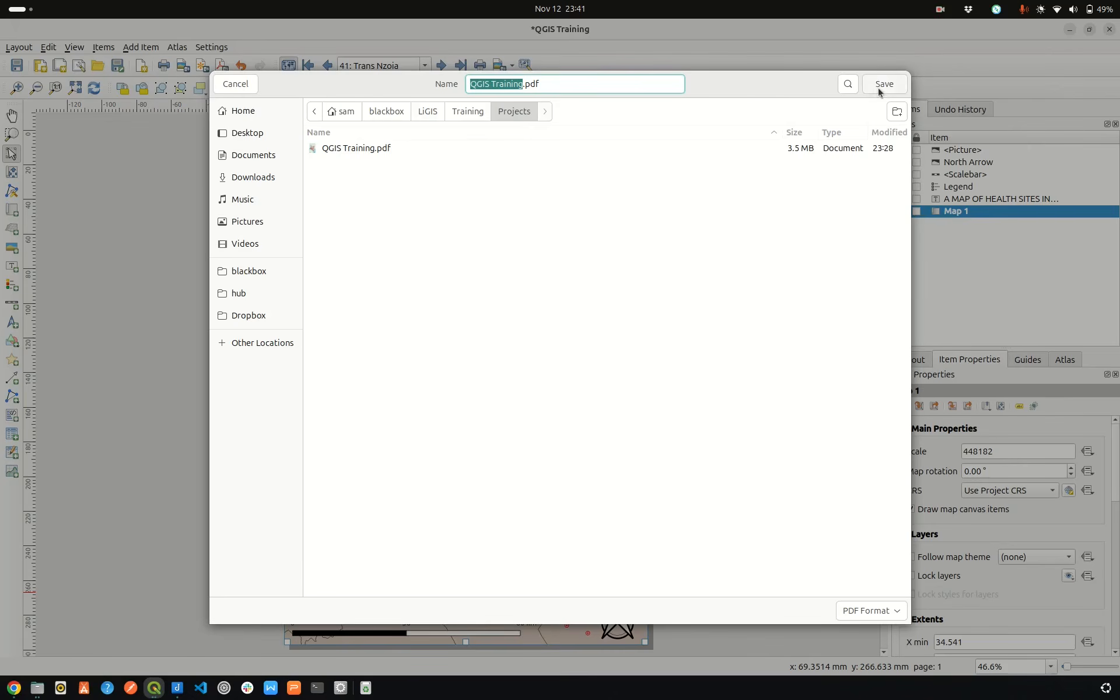
left_click(521, 84)
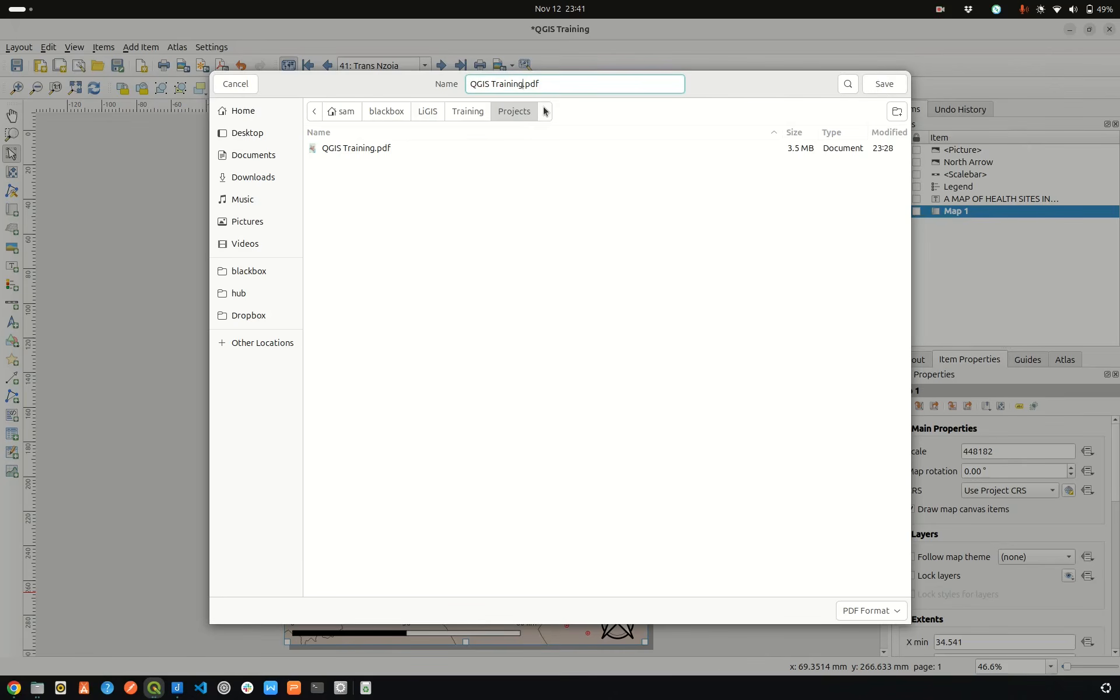
key("ctrl+BackSpace")
key("BackSpace")
key("BackSpace")
key("BackSpace")
key("BackSpace")
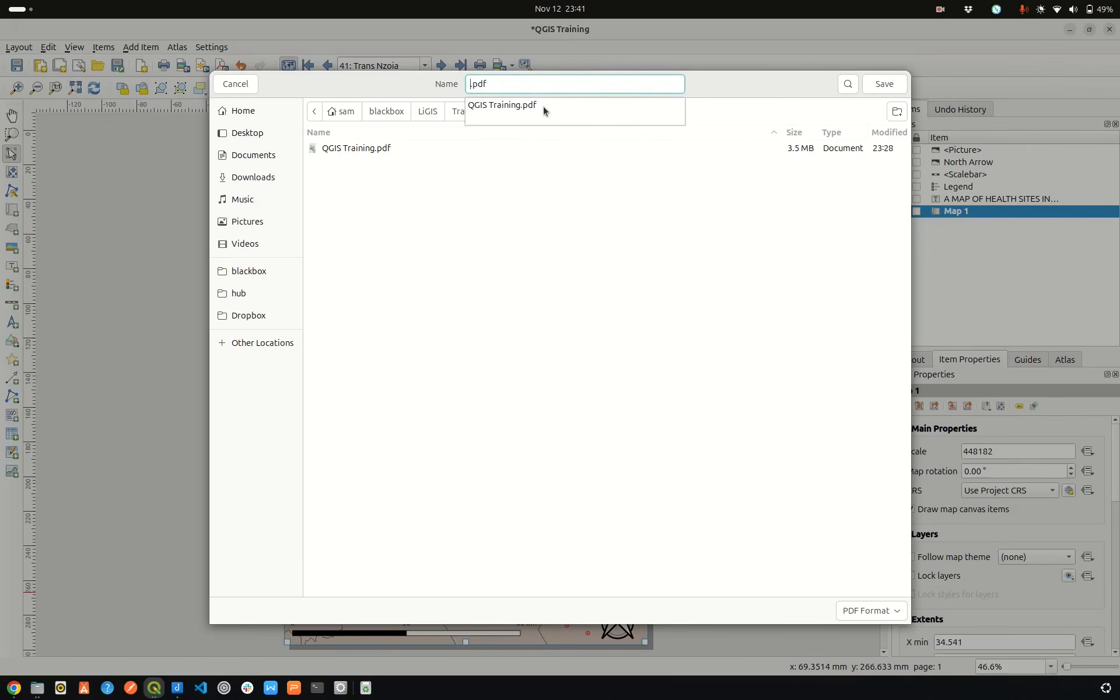
type("Atlas")
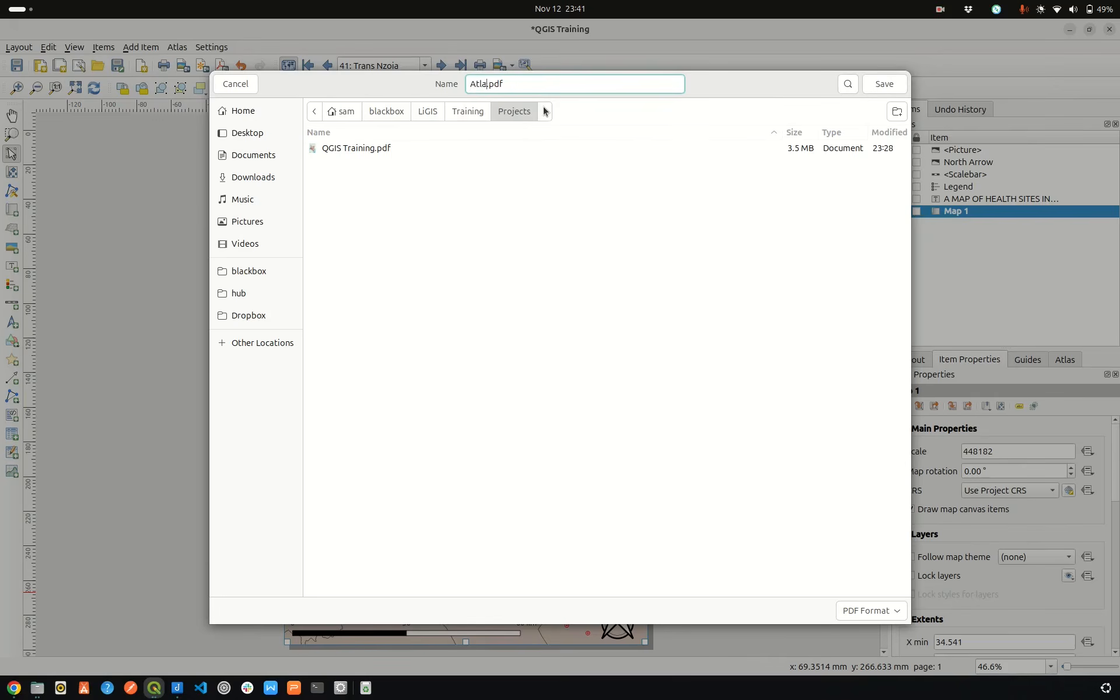
left_click(898, 92)
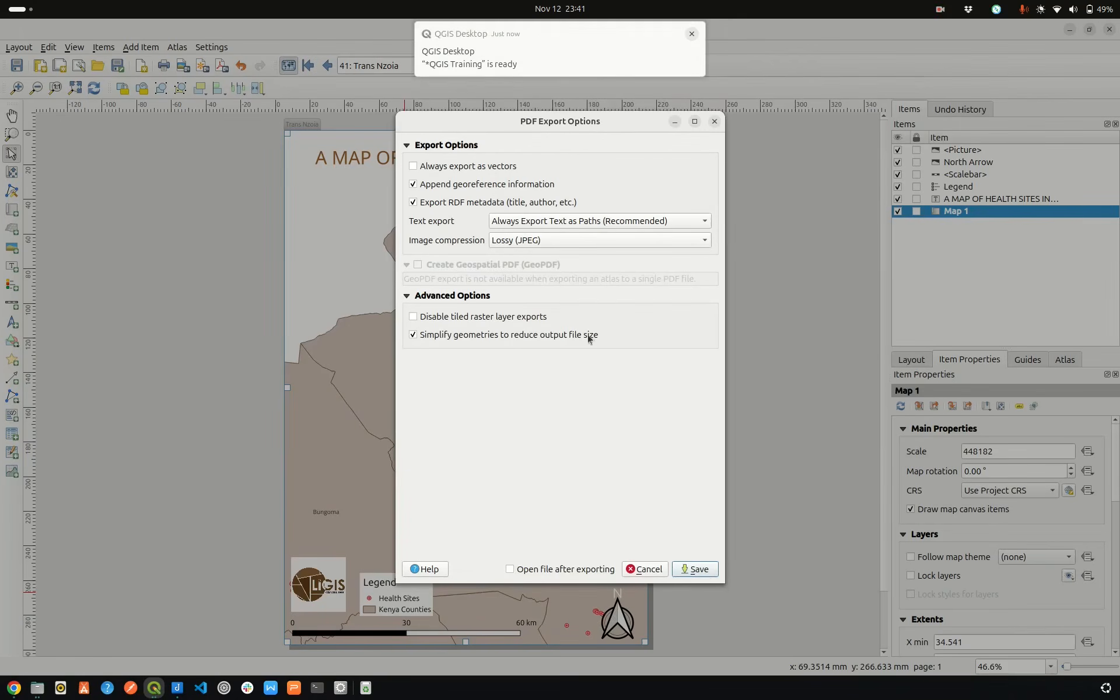
left_click(699, 568)
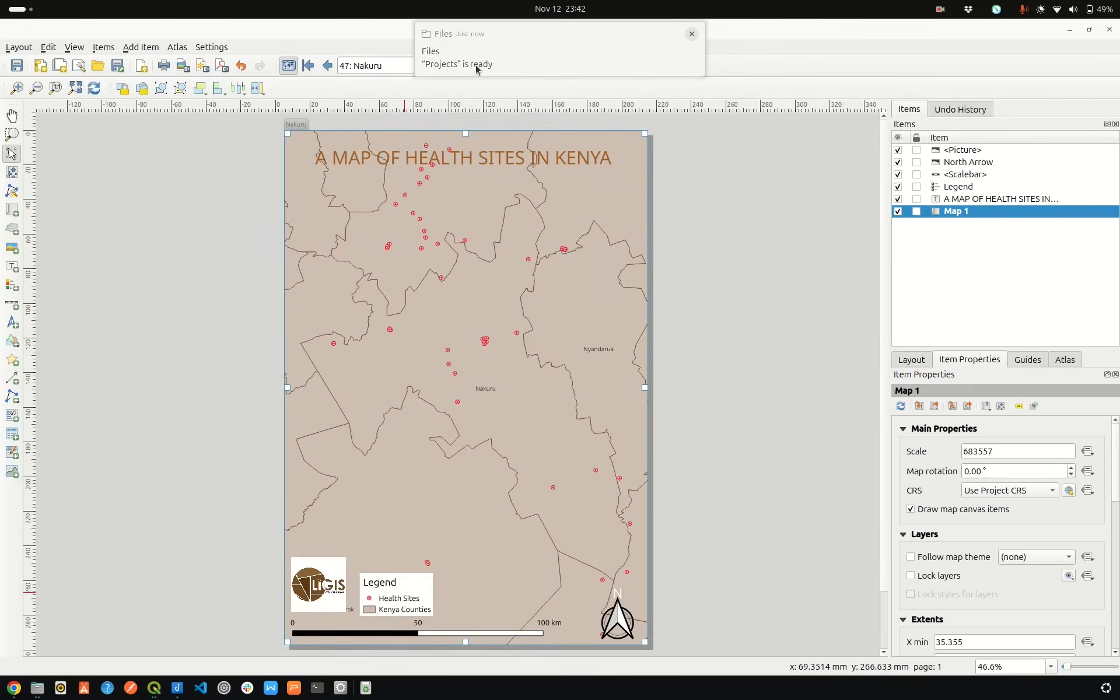
Step: Open the exported Atlas.pdf from its folder and maximize the document viewer
left_click(476, 69)
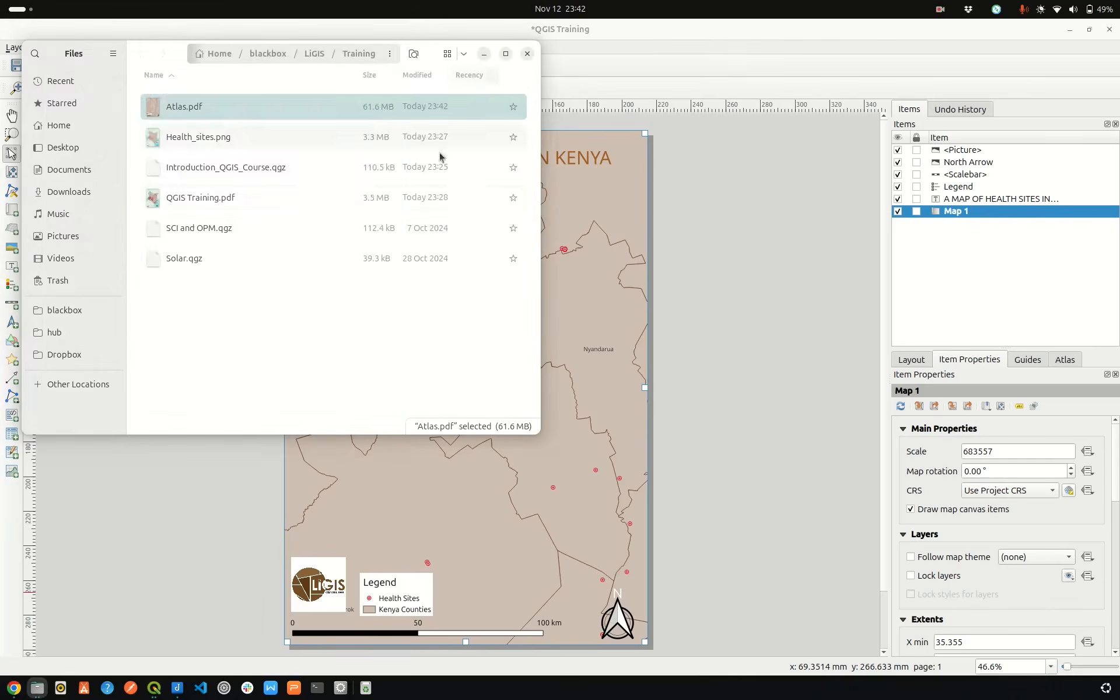
double_click(217, 106)
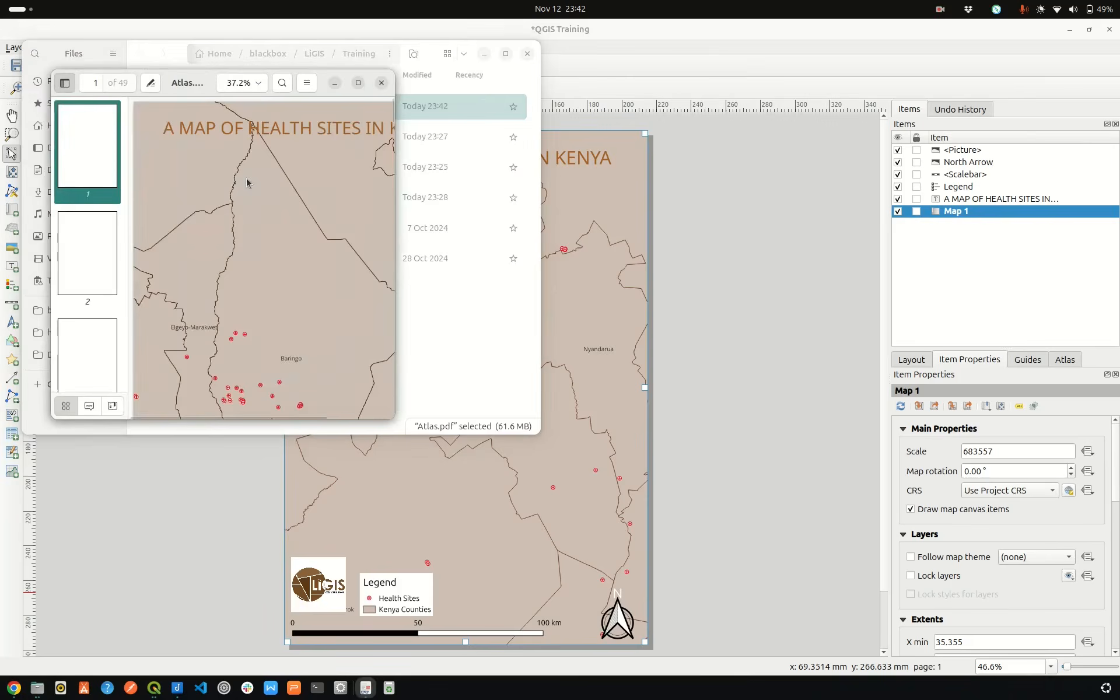
left_click(359, 84)
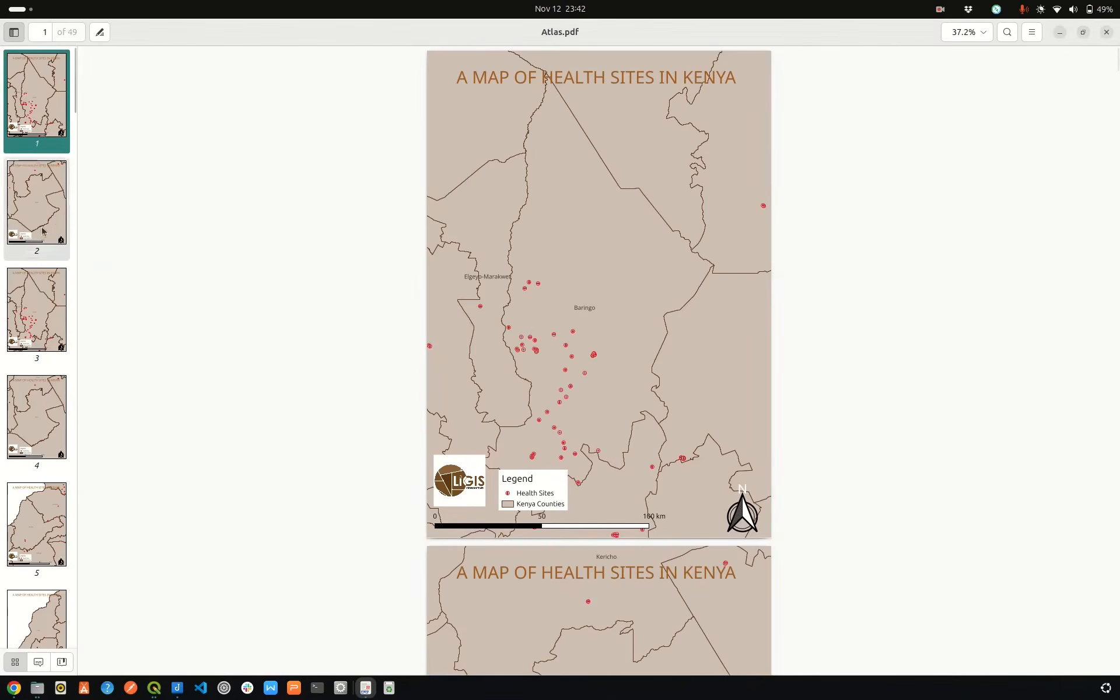
Step: Examine the page thumbnails of Atlas.pdf through to the last page and back to the first
scroll(38, 316, "down", 5)
scroll(38, 317, "down", 15)
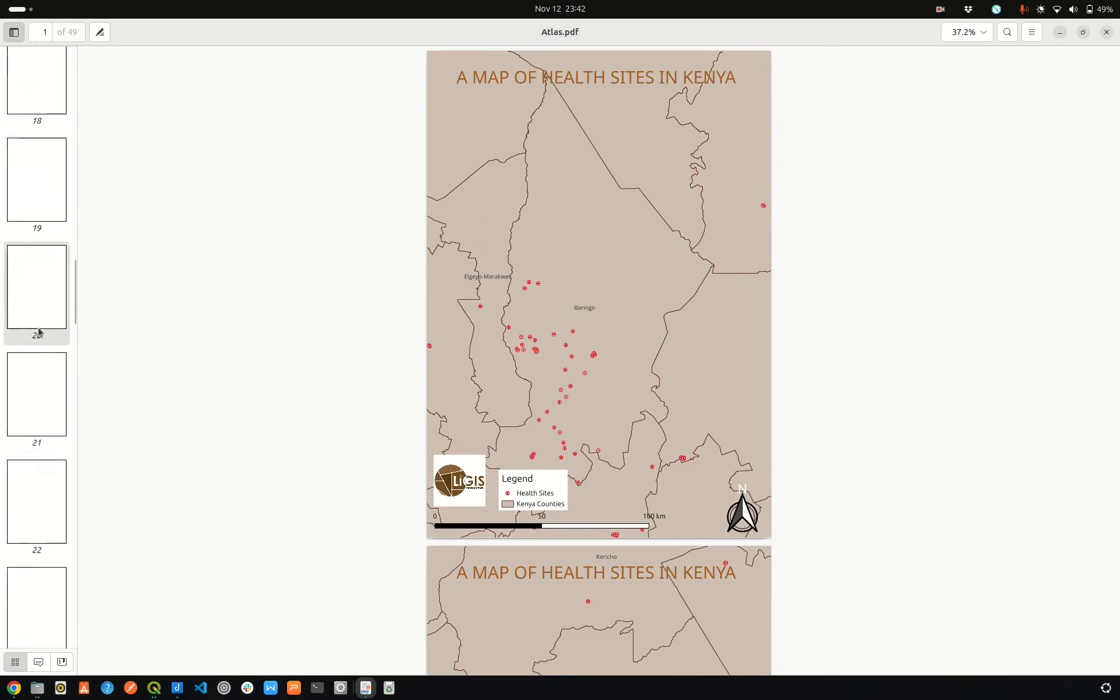
scroll(42, 294, "down", 20)
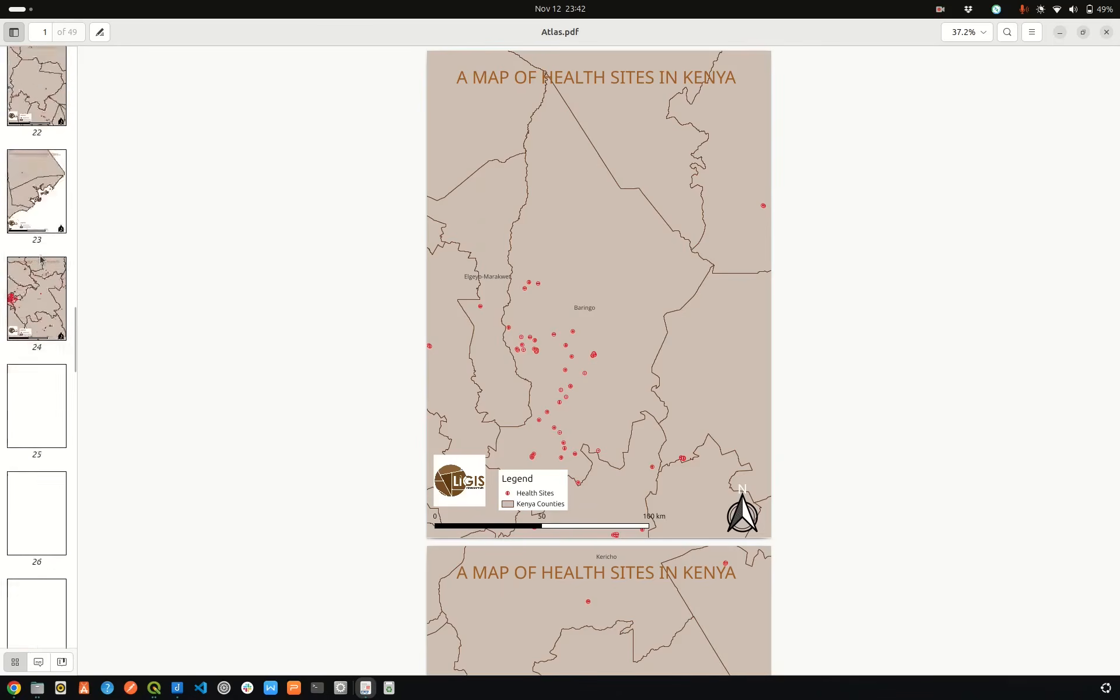
scroll(44, 286, "down", 12)
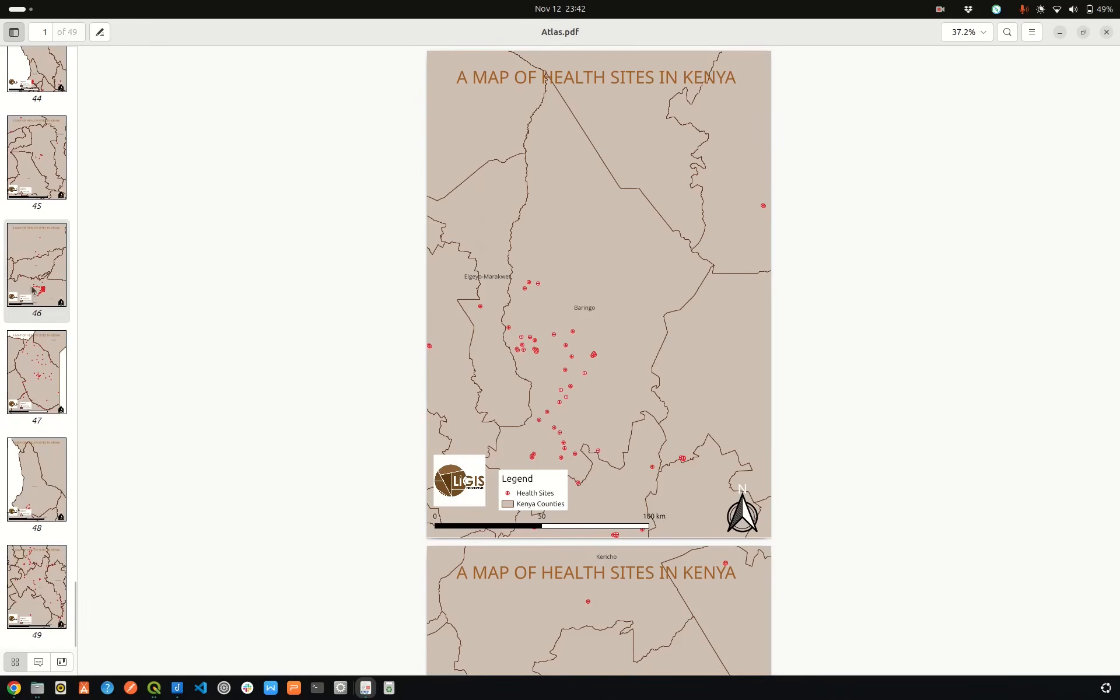
scroll(30, 283, "up", 8)
scroll(29, 277, "up", 20)
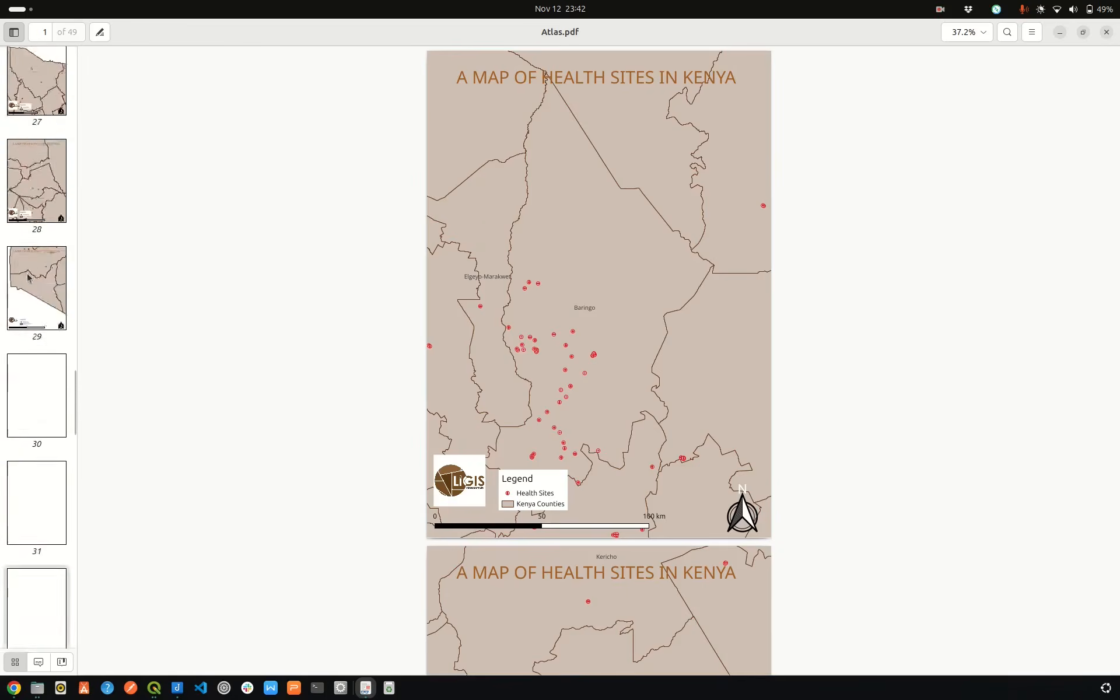
scroll(32, 271, "up", 8)
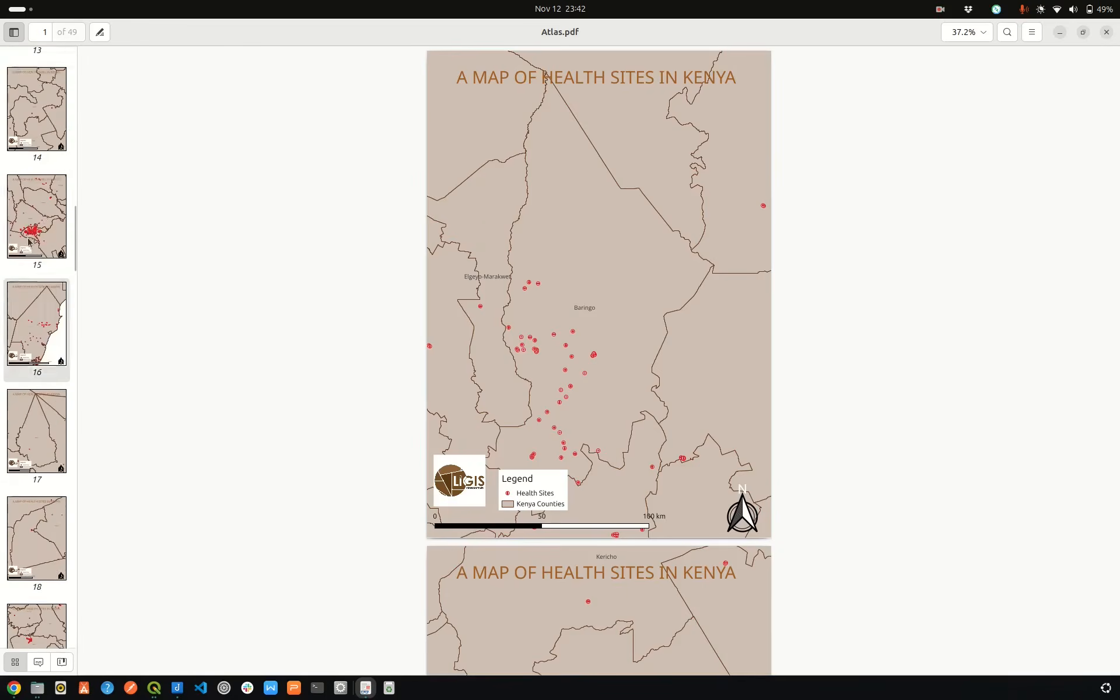
scroll(38, 187, "up", 10)
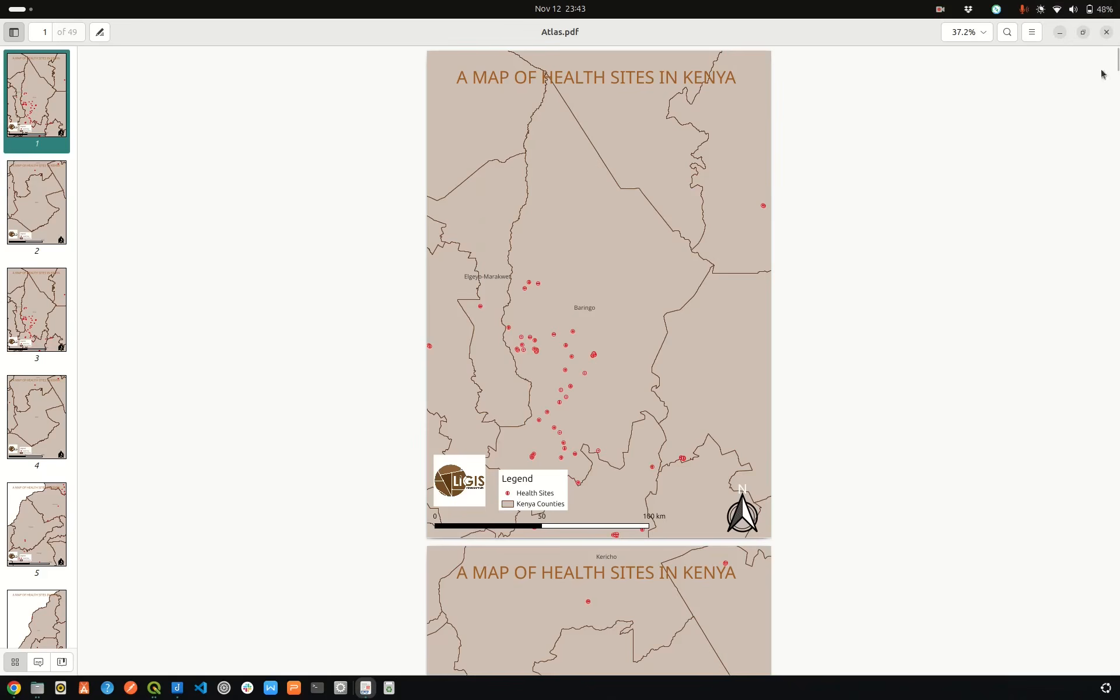
Step: Close the PDF viewer and return to the QGIS Training print layout with Map 1 selected
left_click(1107, 33)
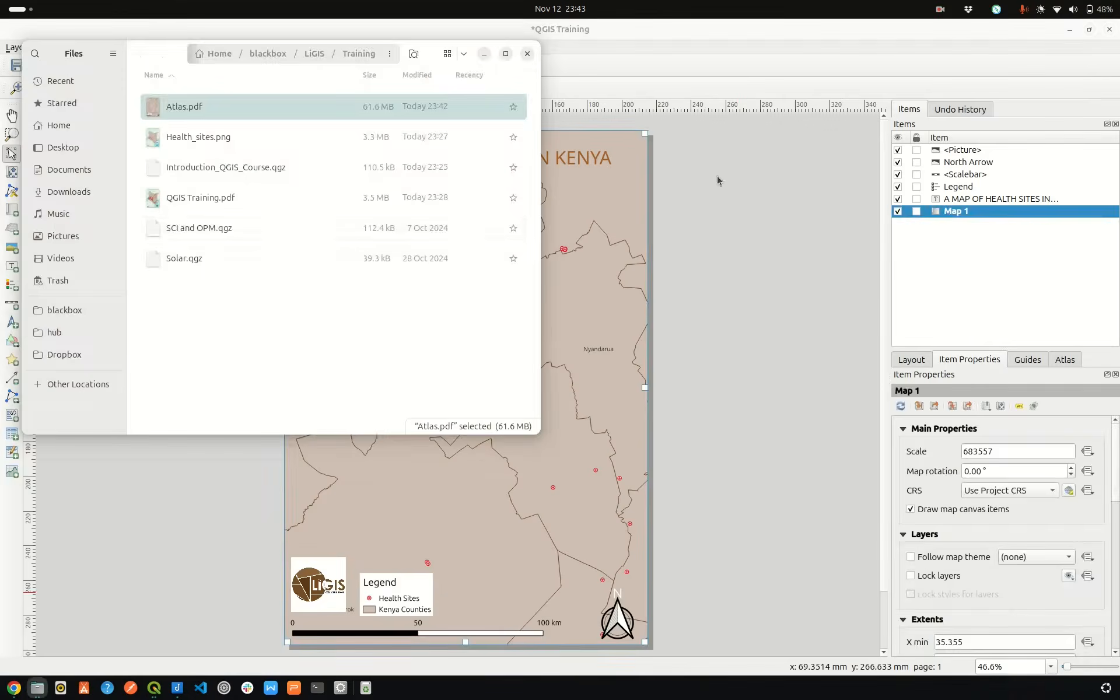
left_click(741, 210)
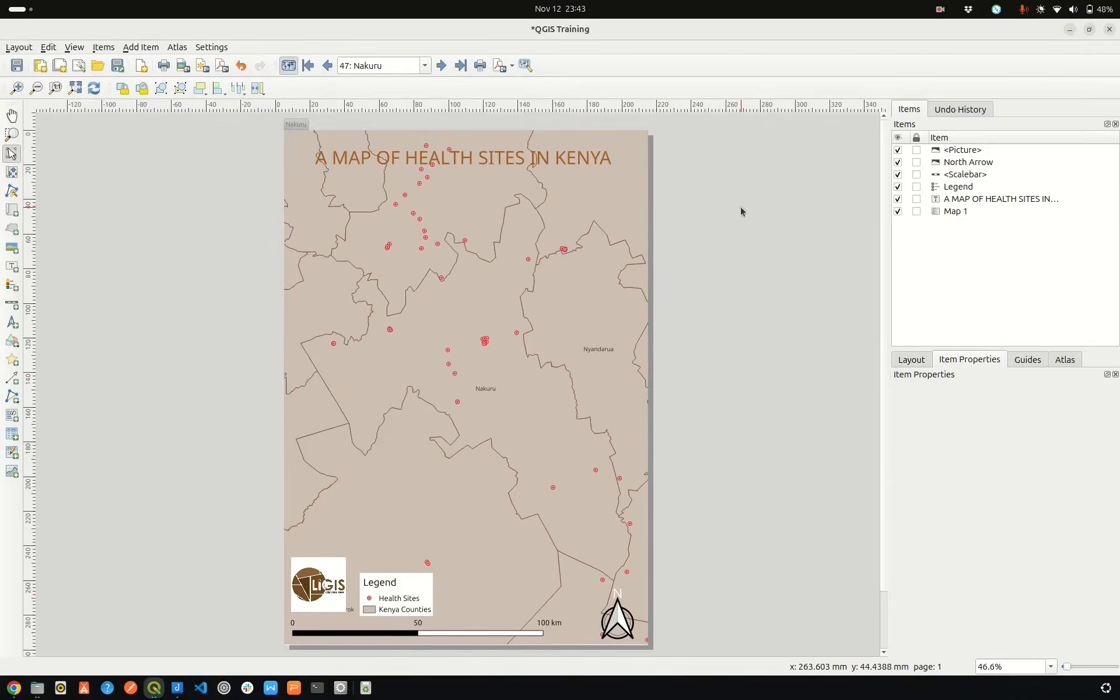
left_click(458, 347)
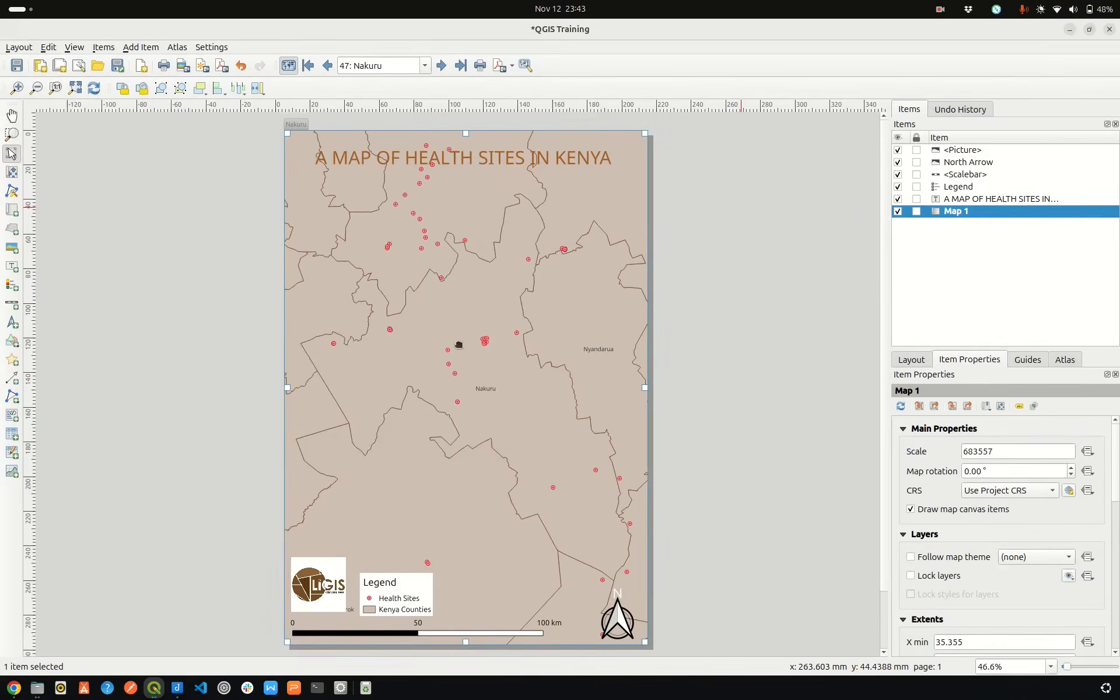
Step: Return to the Introduction_QGIS_Course project window and switch the Kenya Counties layer's symbology to Rule-based
left_click(155, 688)
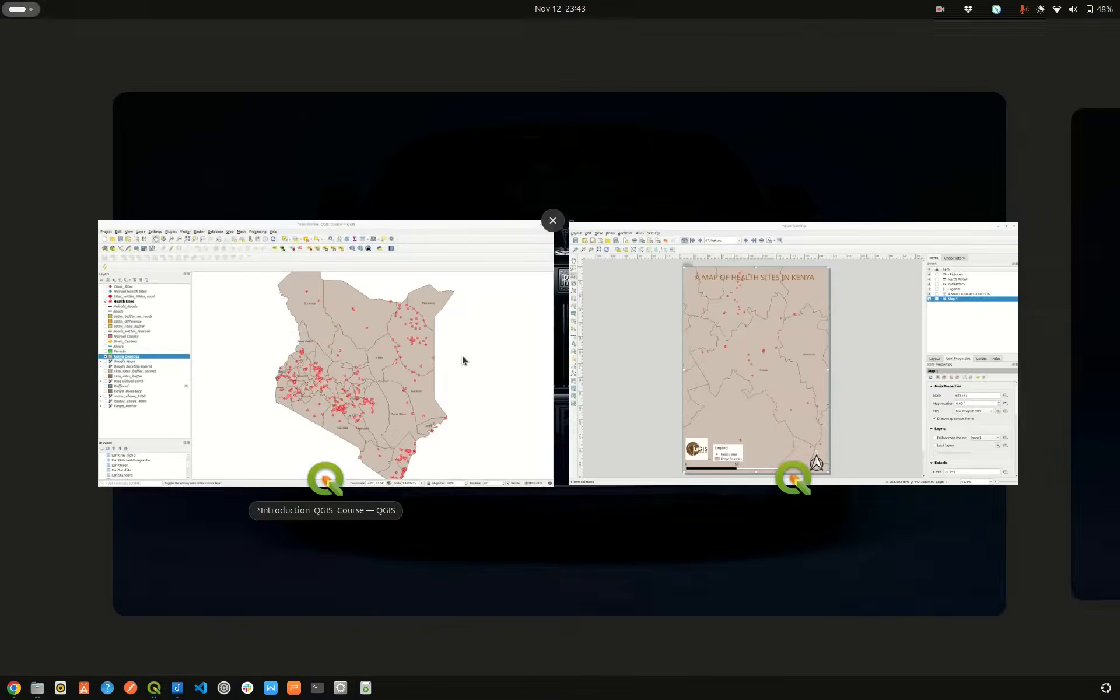
left_click(463, 359)
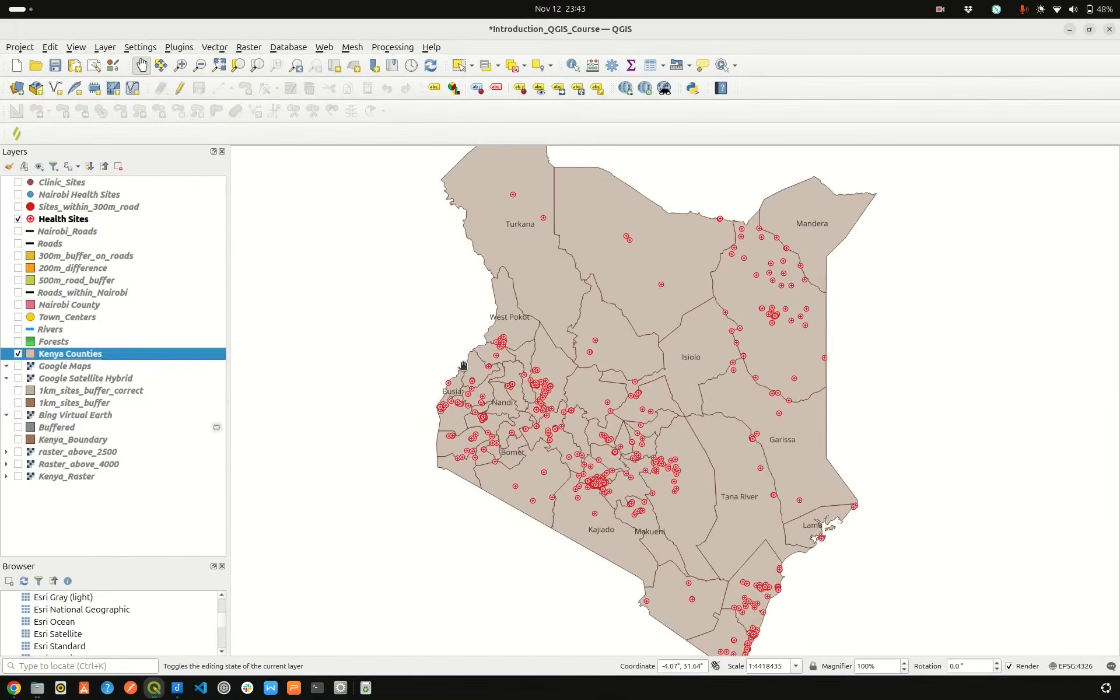
right_click(104, 354)
left_click(149, 348)
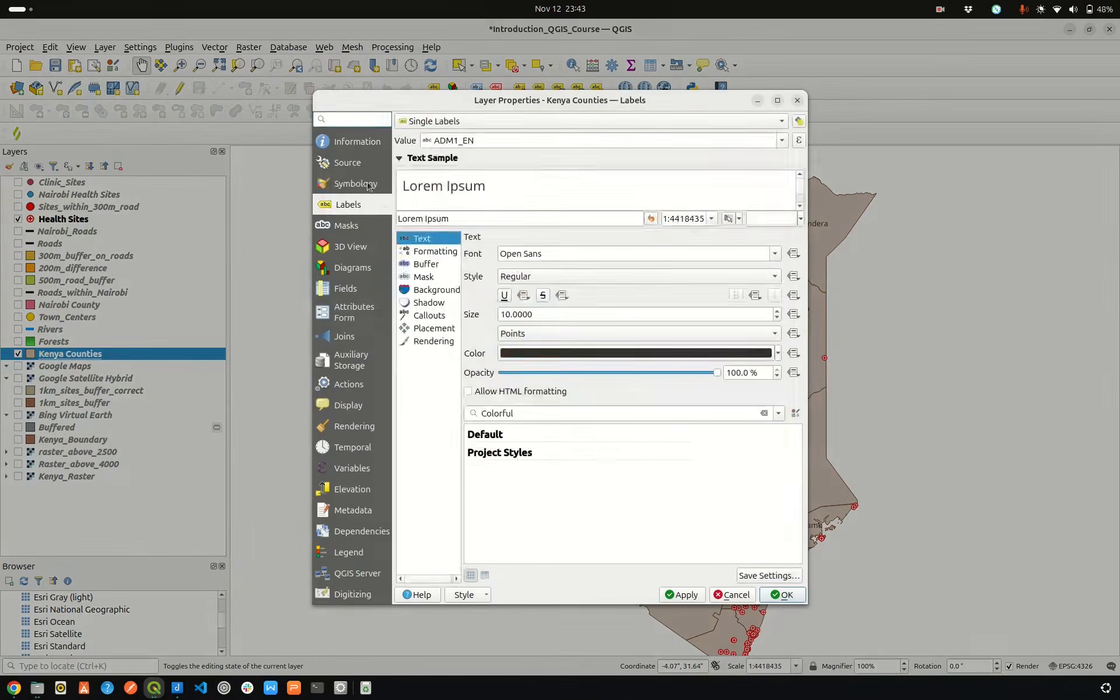
left_click(369, 185)
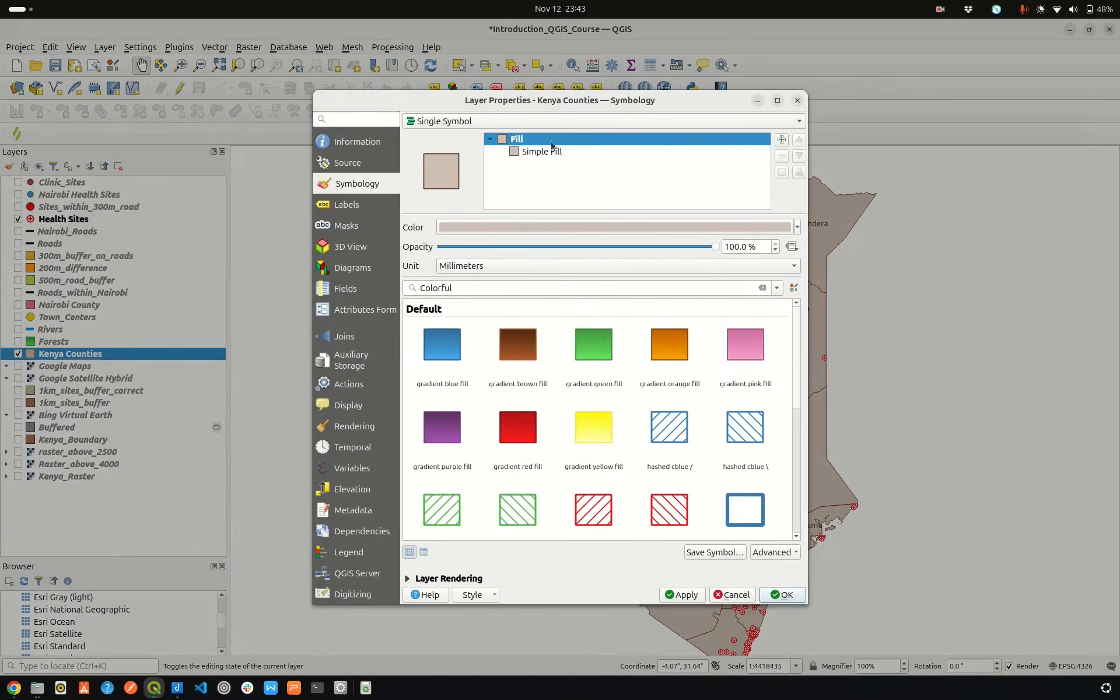
left_click(484, 121)
left_click(453, 169)
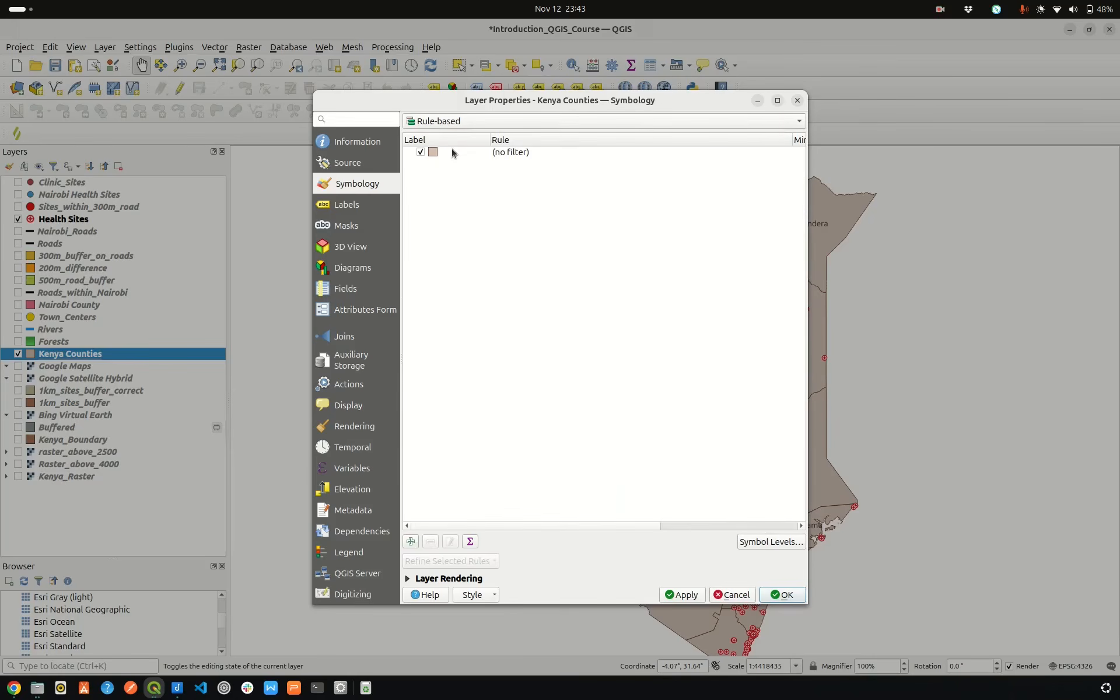
Step: Open the unfiltered Kenya Counties rule for editing and label it Atlas
left_click(459, 154)
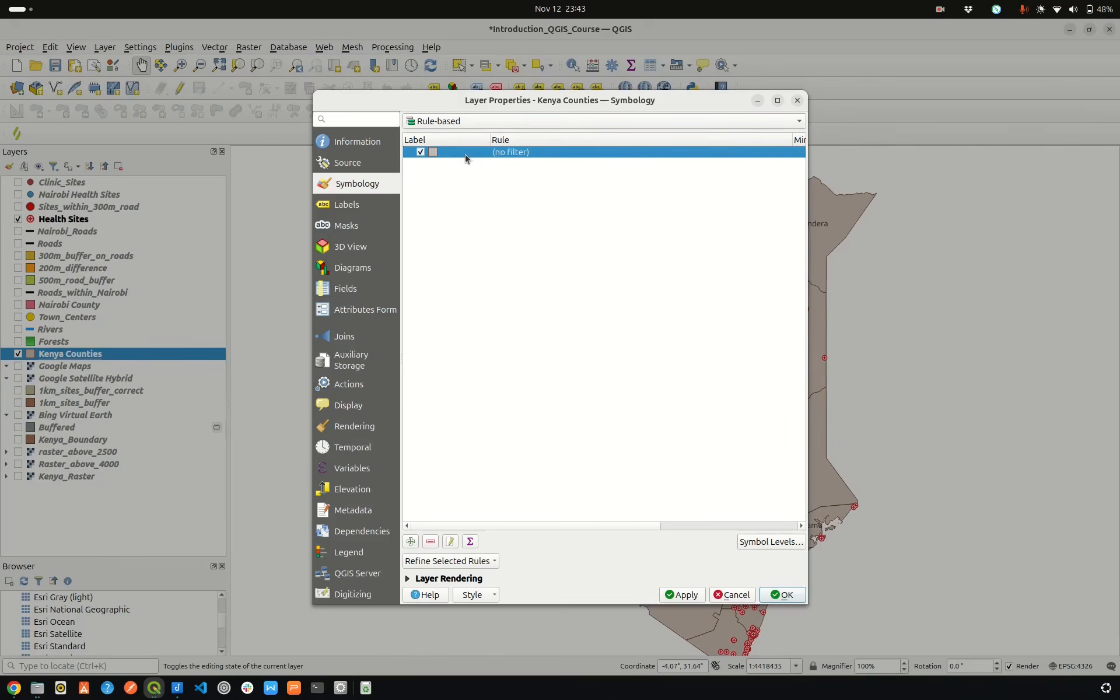
double_click(496, 153)
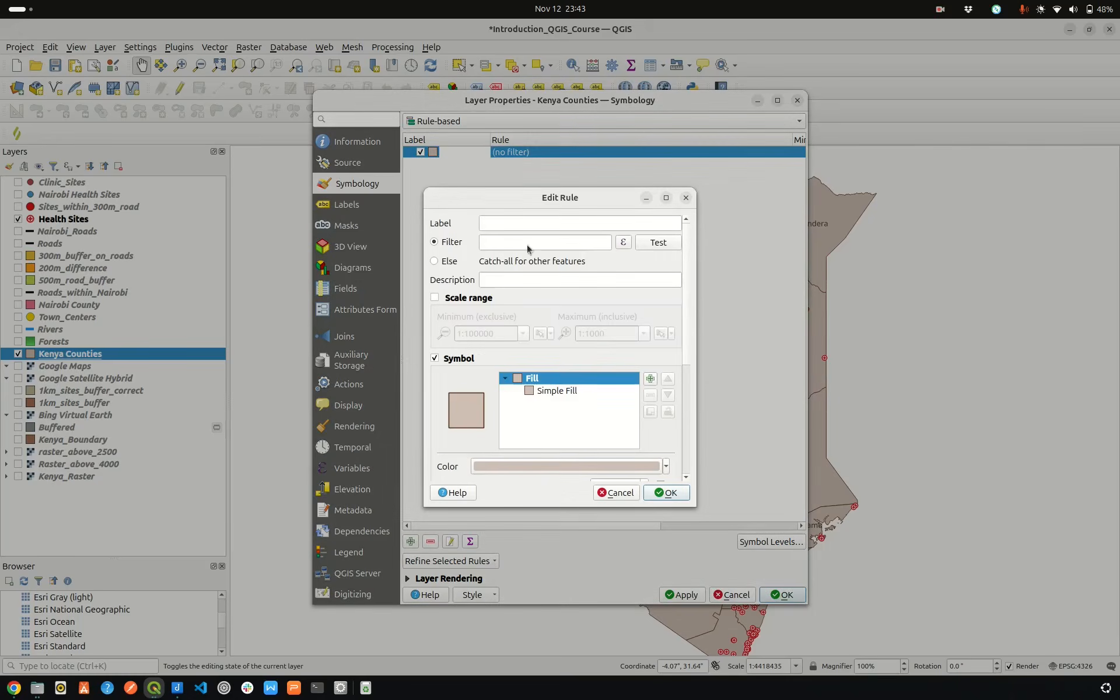
left_click(524, 223)
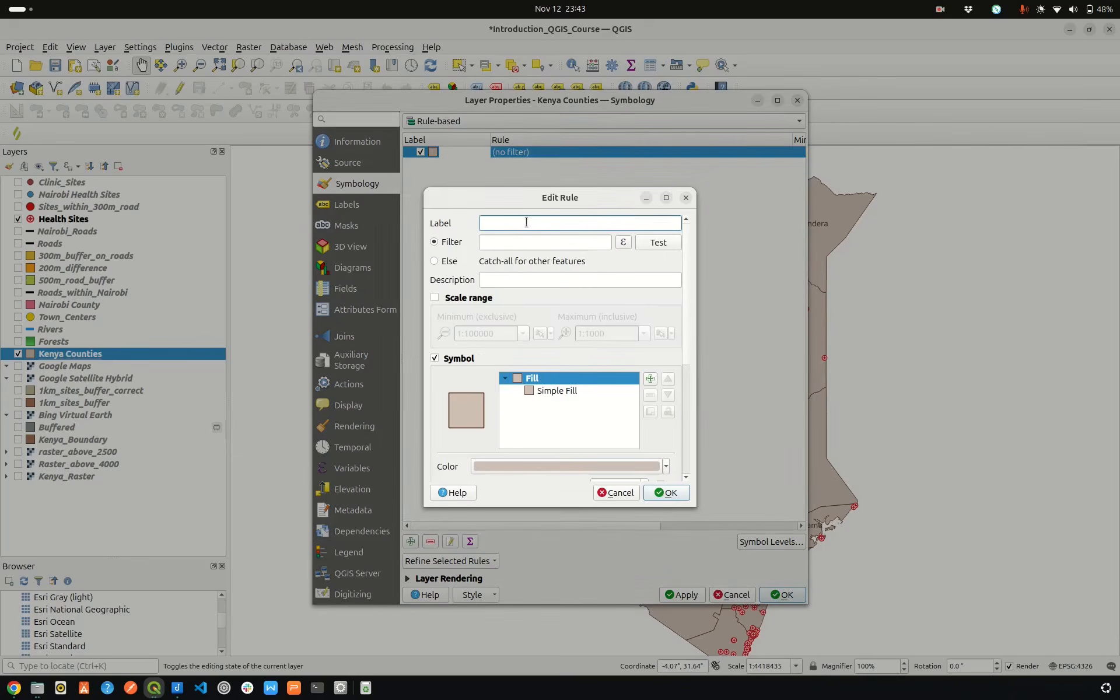
type("Atlas")
left_click(623, 243)
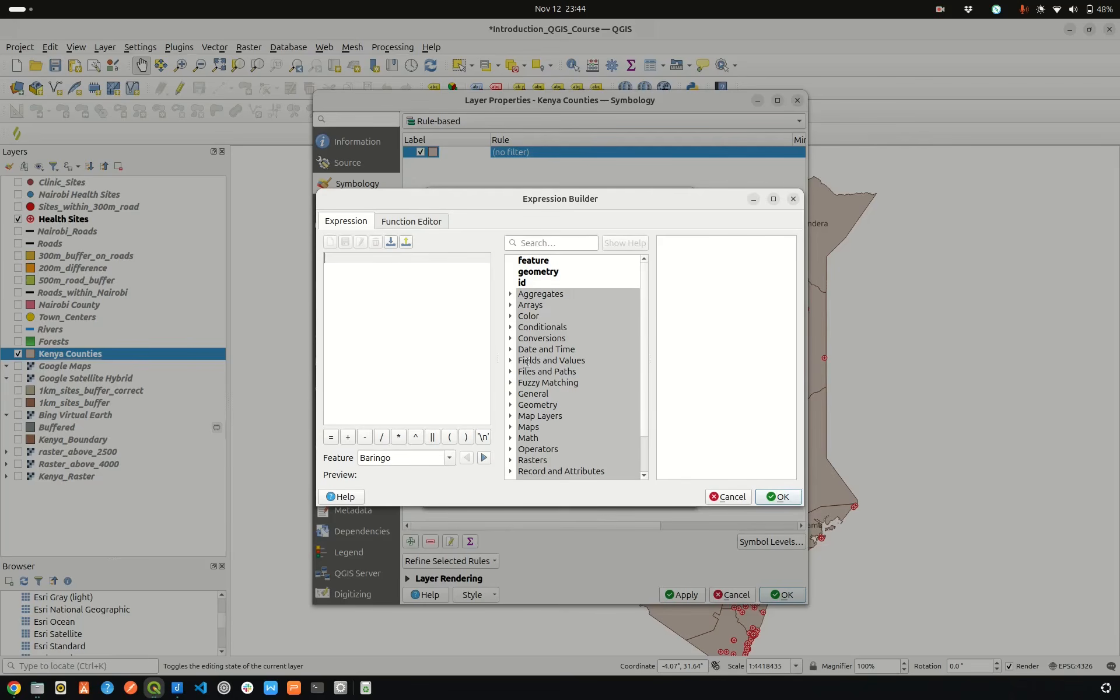
left_click(509, 361)
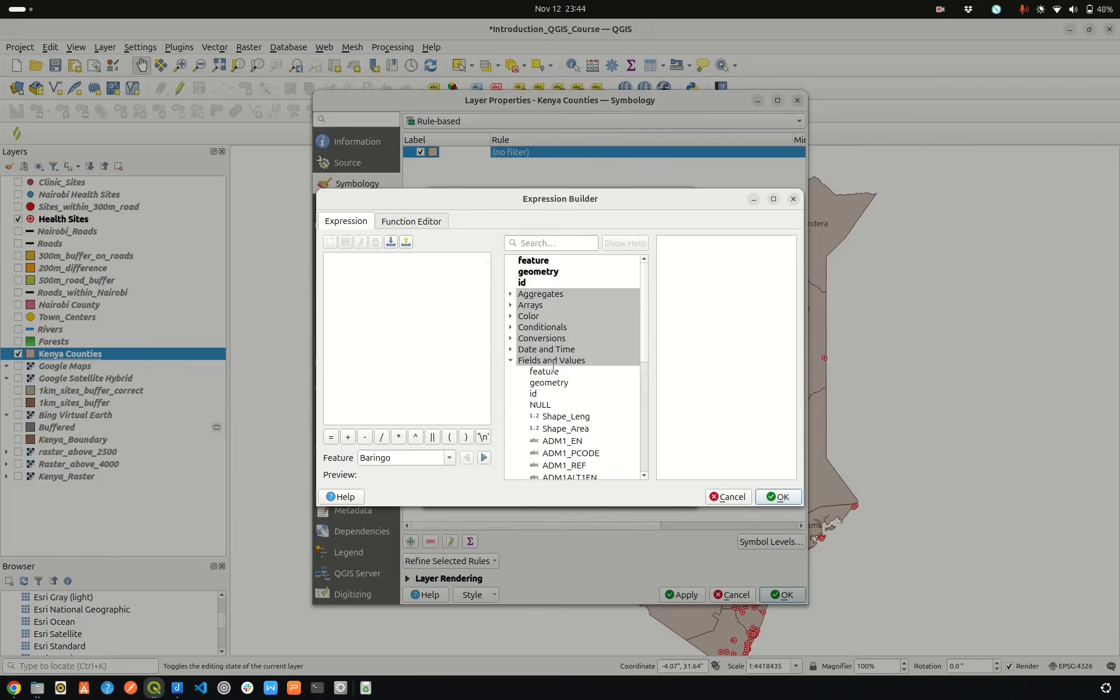
scroll(553, 366, "down", 2)
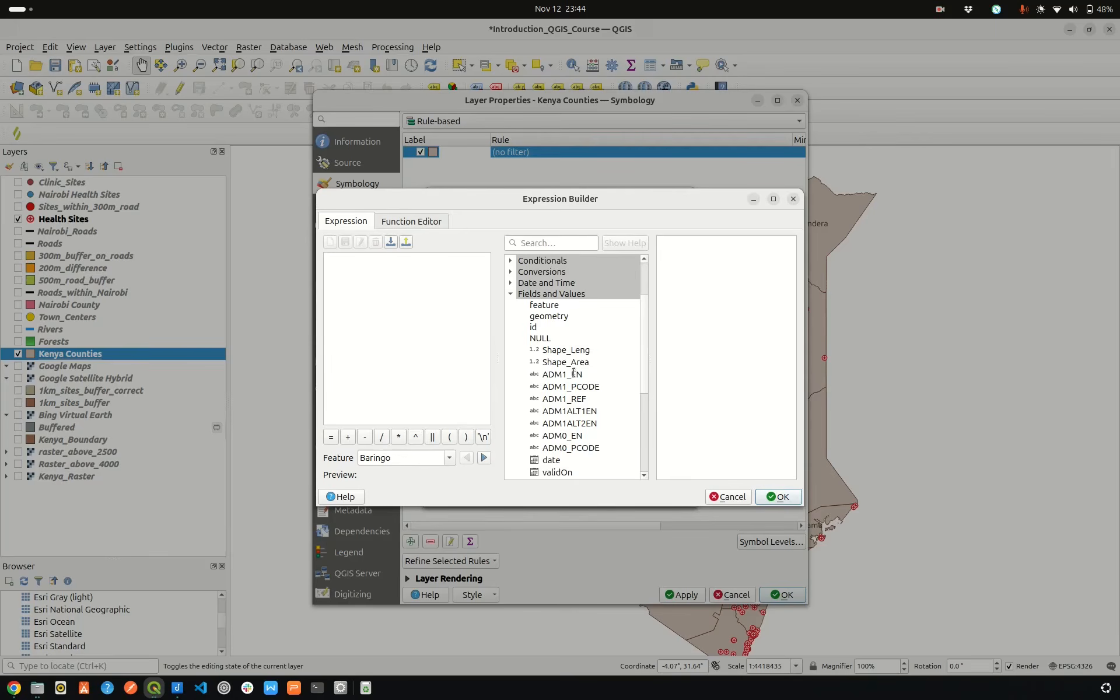
double_click(569, 373)
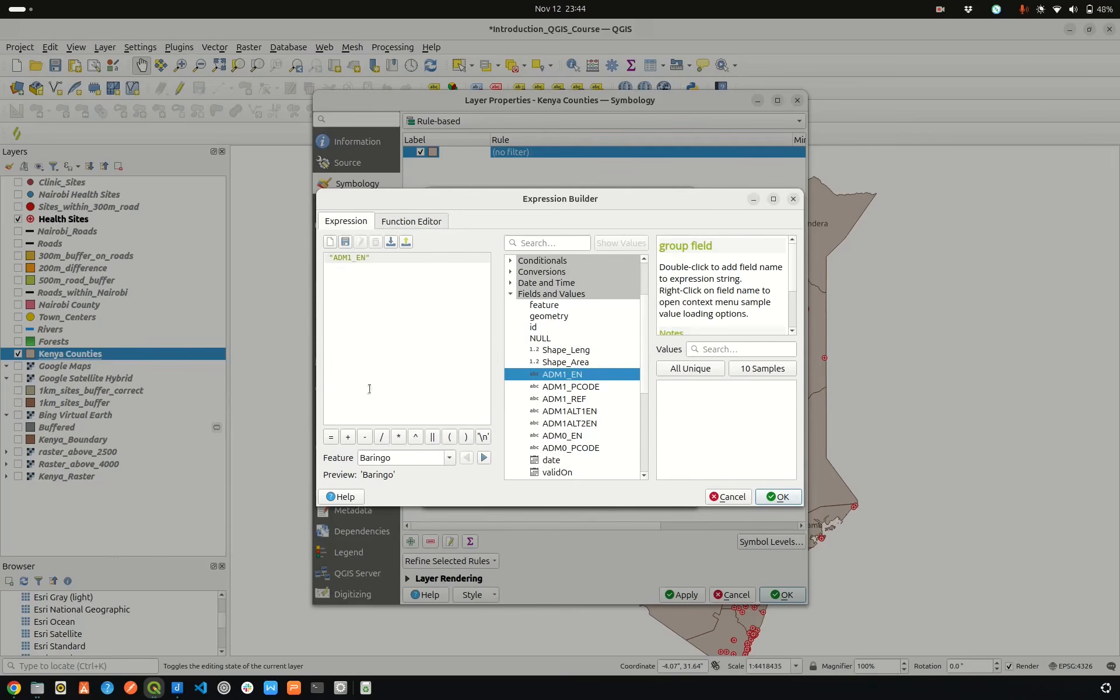
left_click(330, 437)
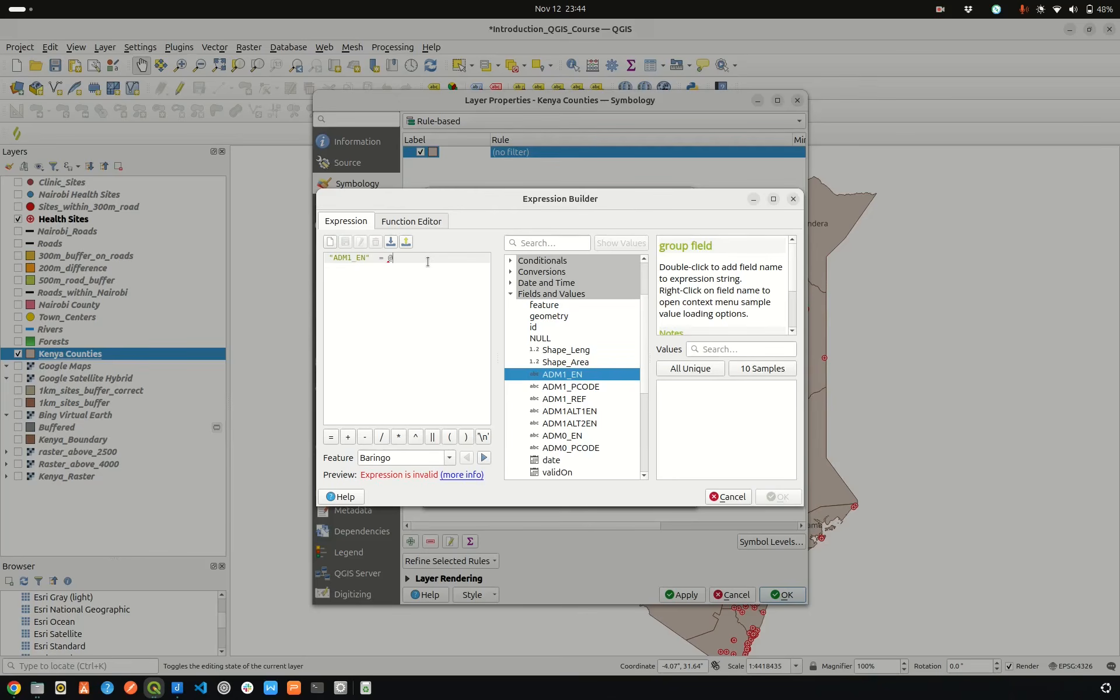
type("@p")
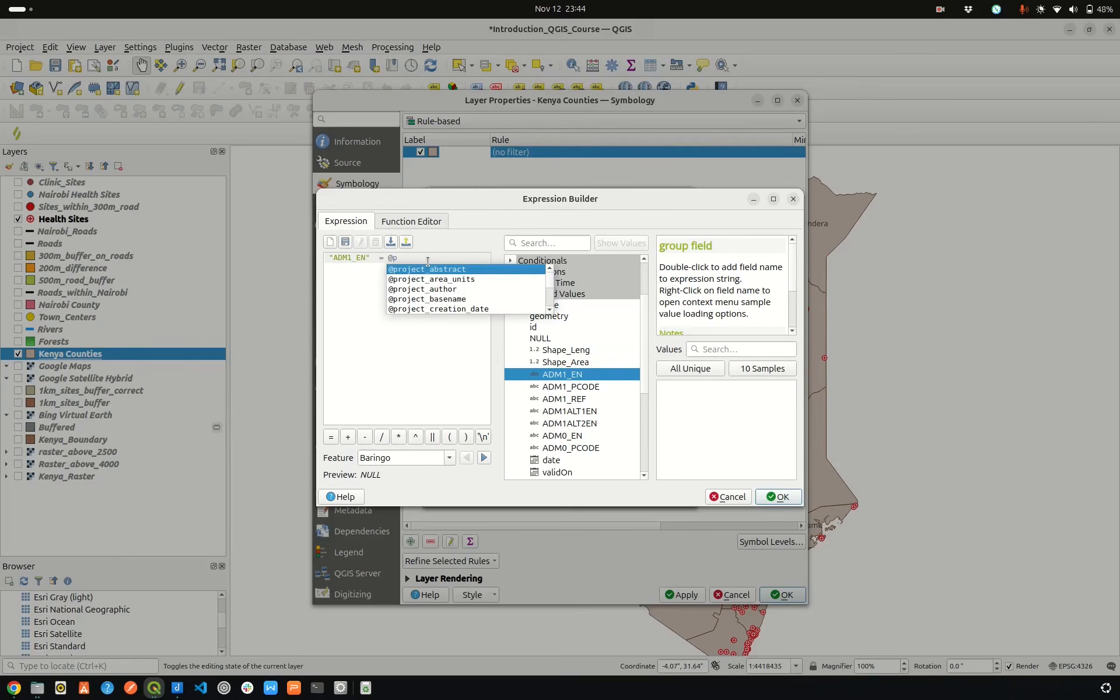
type("a")
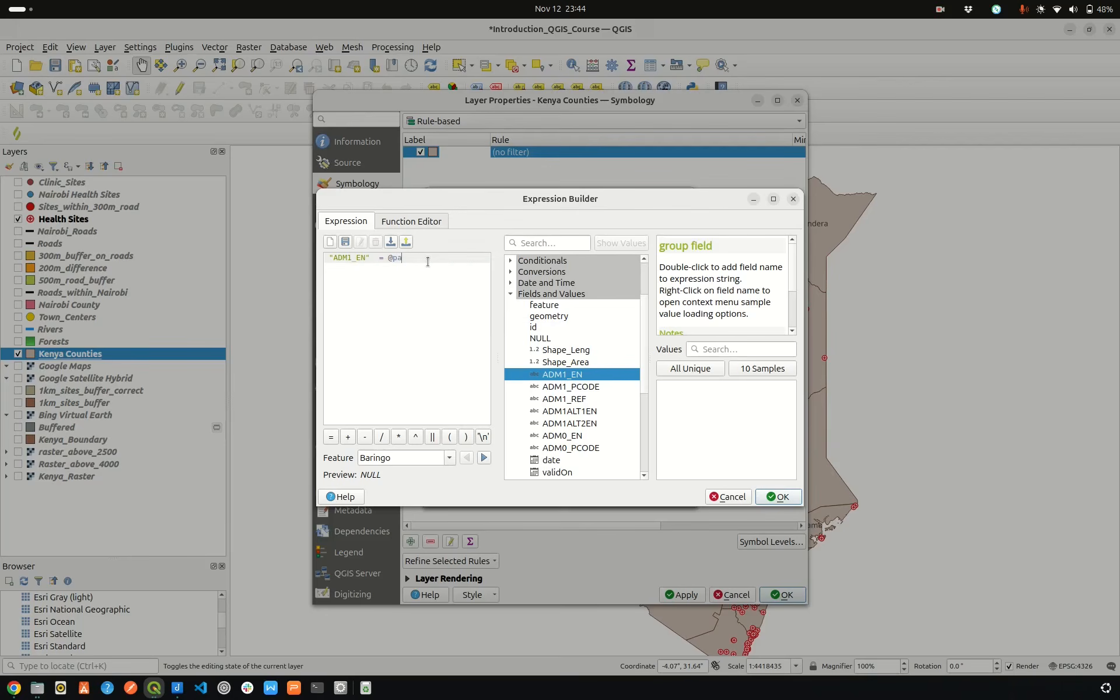
key("BackSpace")
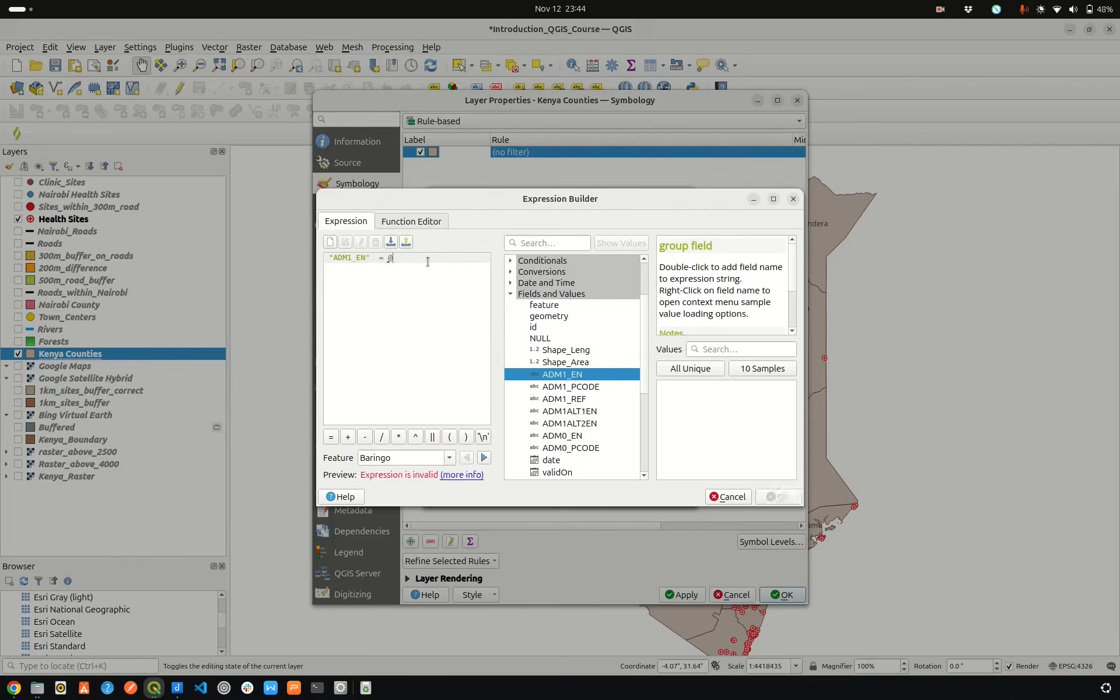
type("at")
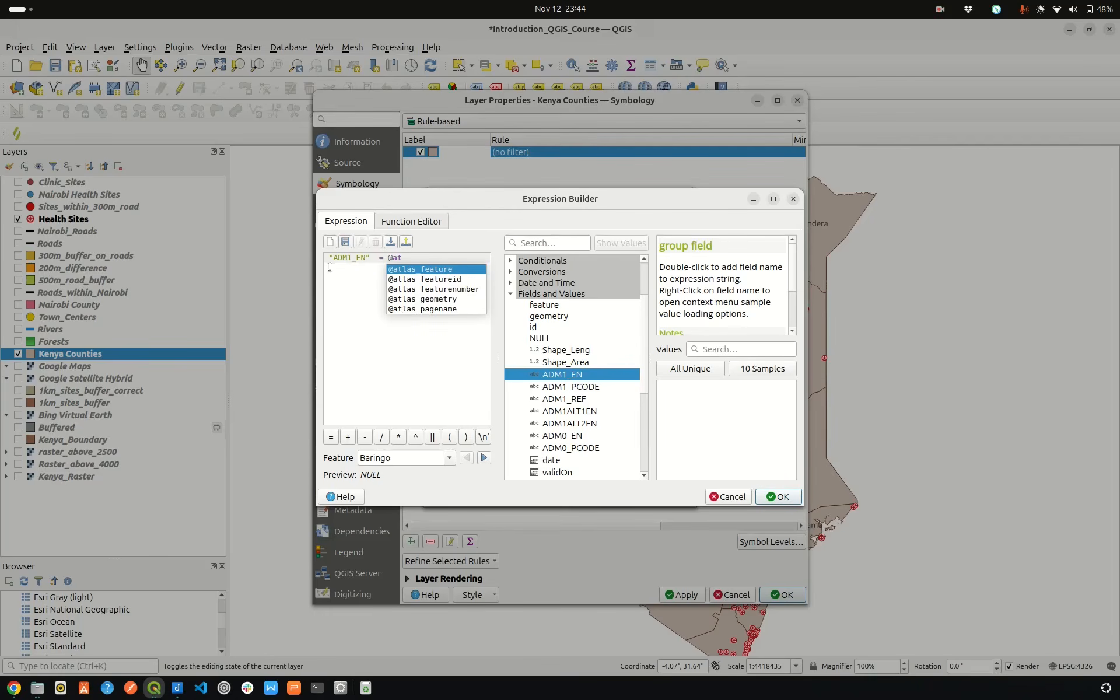
double_click(418, 309)
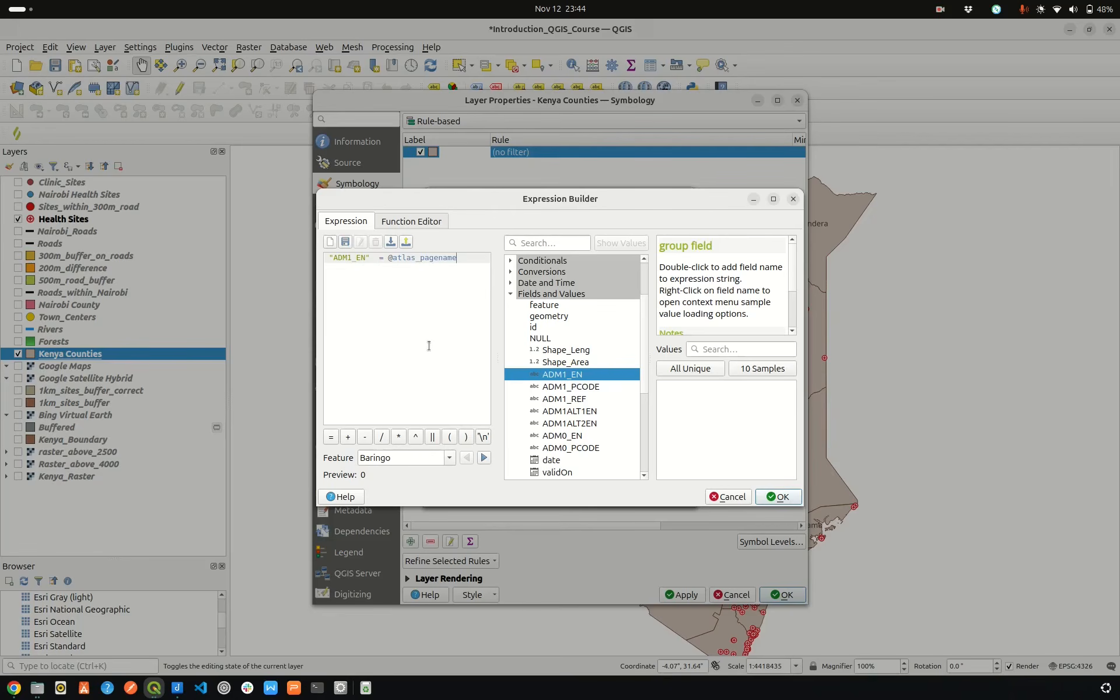
left_click(773, 498)
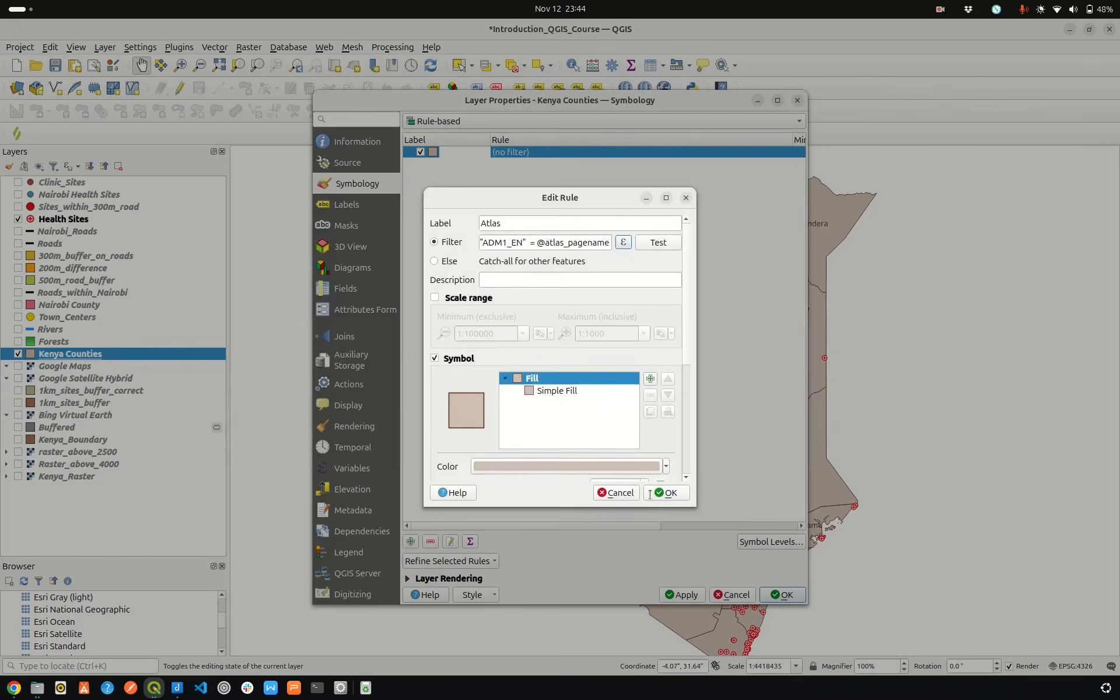
left_click(669, 493)
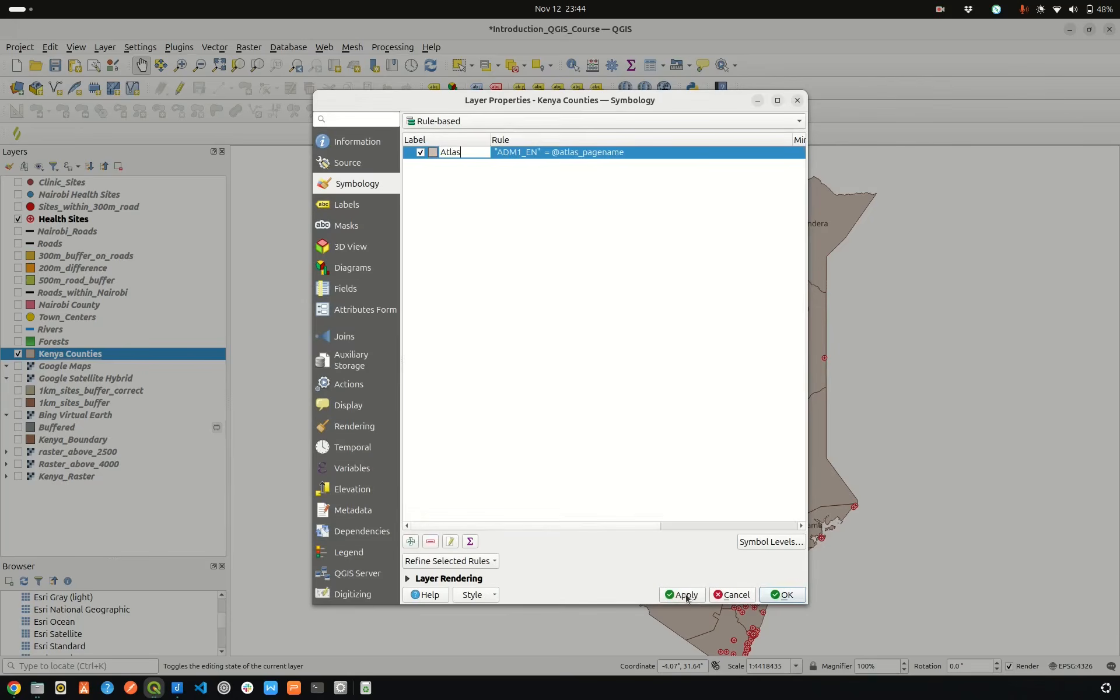
Step: Apply the rule-based symbology to Kenya Counties and close the layer properties
left_click(687, 596)
left_click(787, 596)
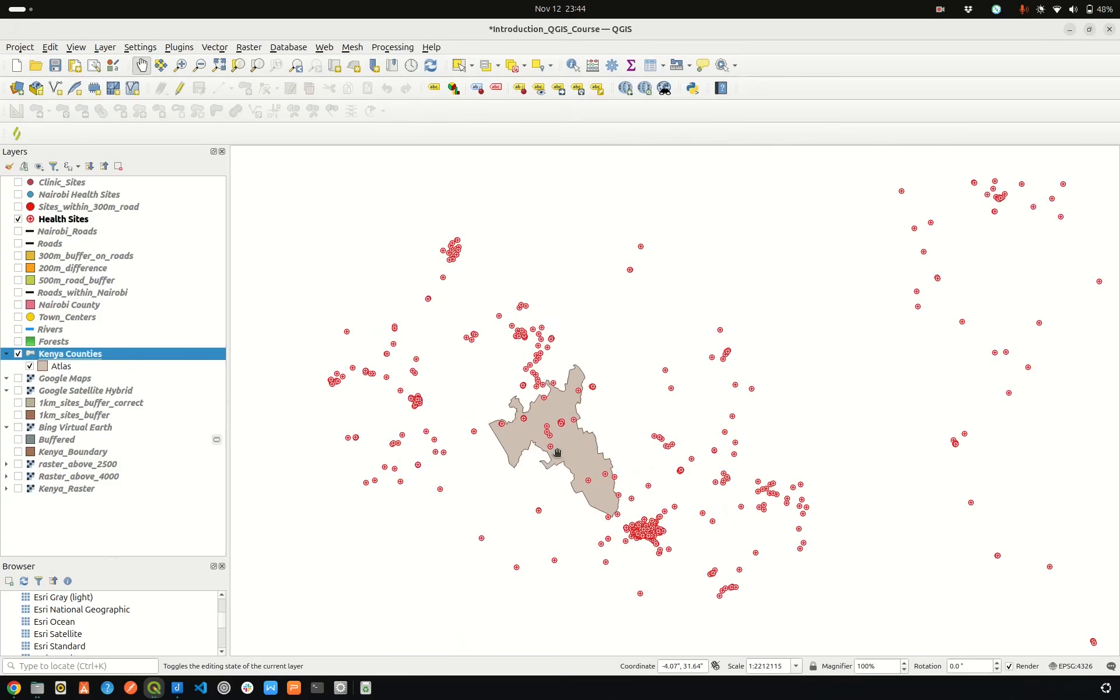
scroll(545, 447, "down", 1)
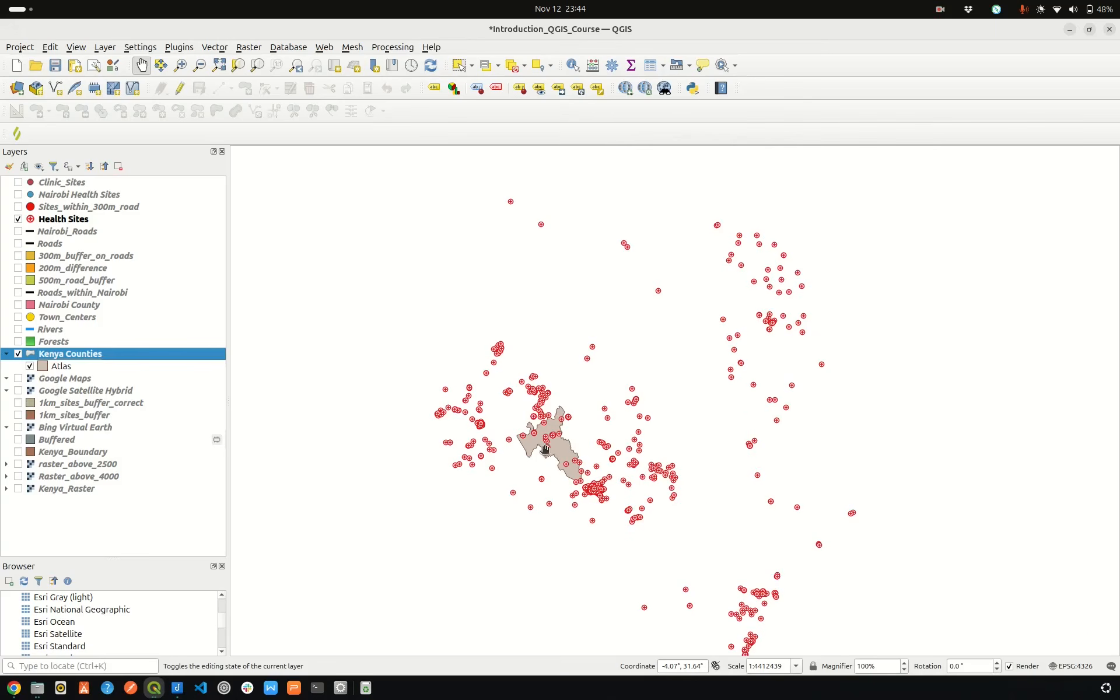
Step: Return to the QGIS Training print layout and enable Follow map theme for Map 1, leaving the theme at (none)
left_click(154, 690)
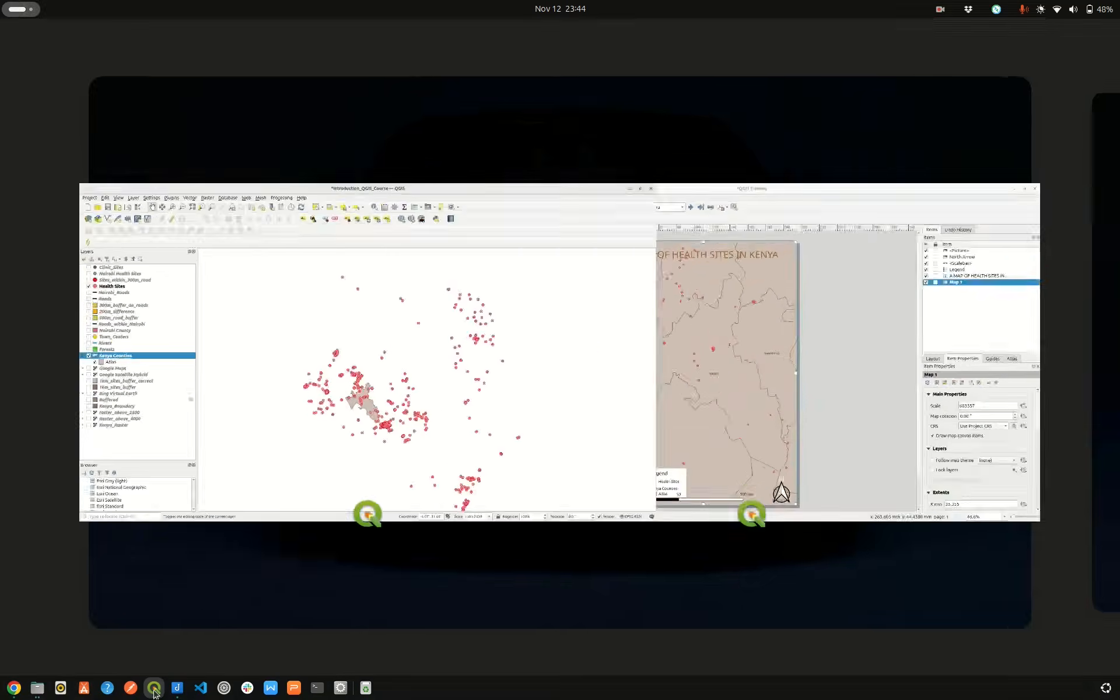
left_click(765, 372)
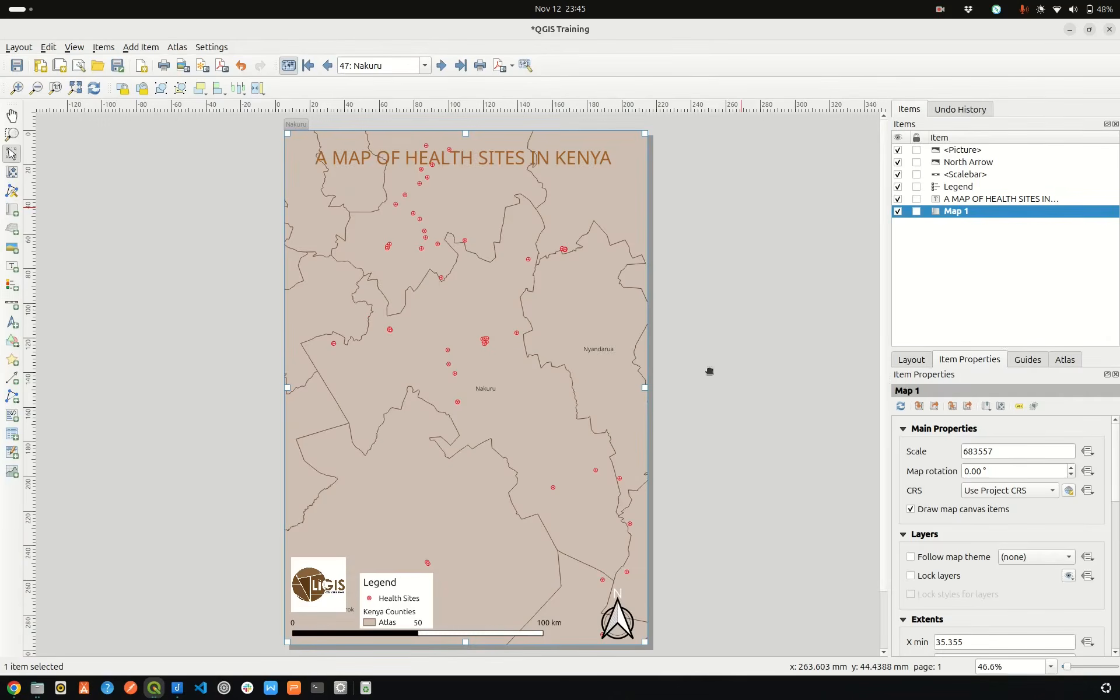
left_click(910, 557)
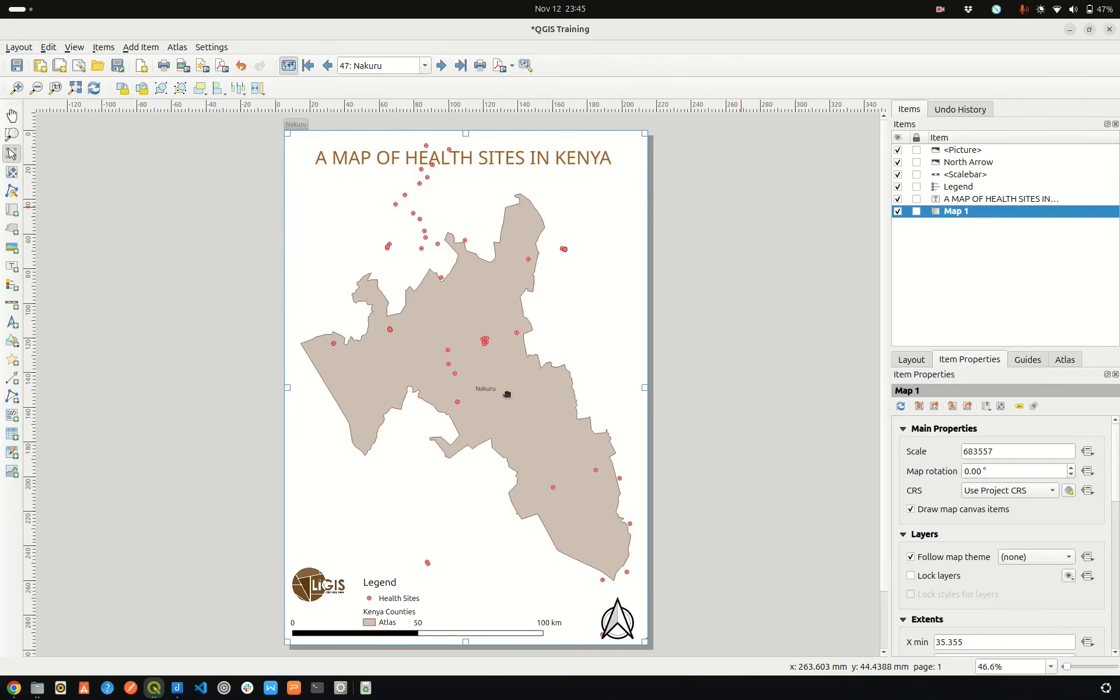
Step: Move the legend up clear of the scale bar and relabel its Atlas entry under Kenya Counties as Selected
left_click(397, 614)
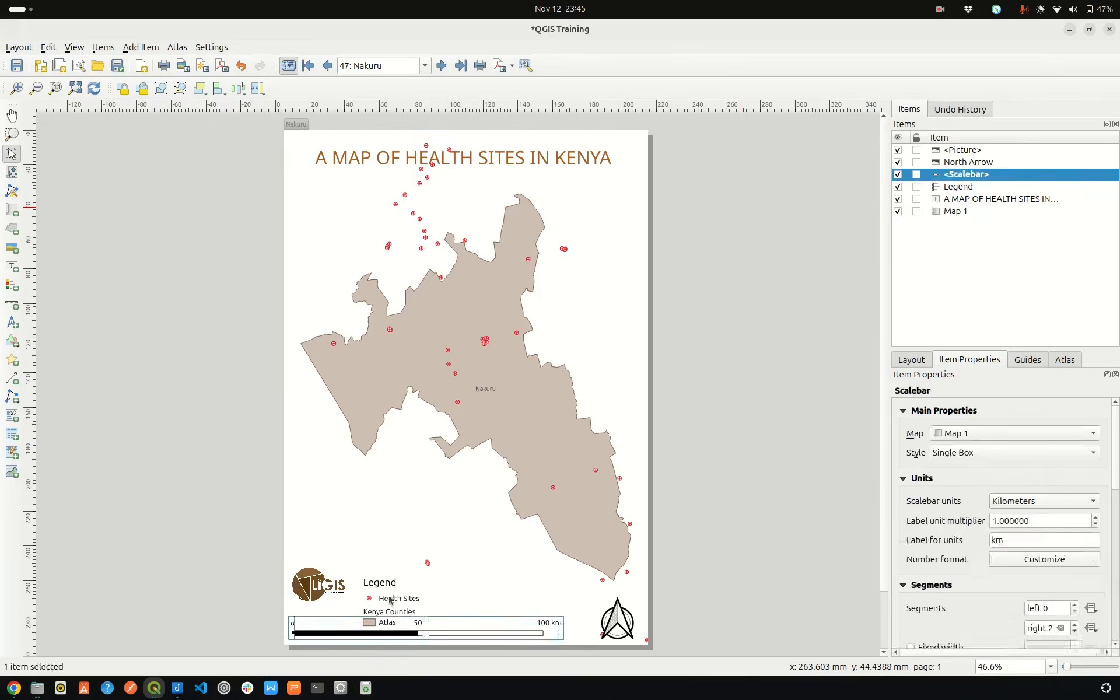
mouse_move(373, 595)
left_mouse_down()
mouse_move(389, 594)
mouse_move(377, 576)
left_mouse_up()
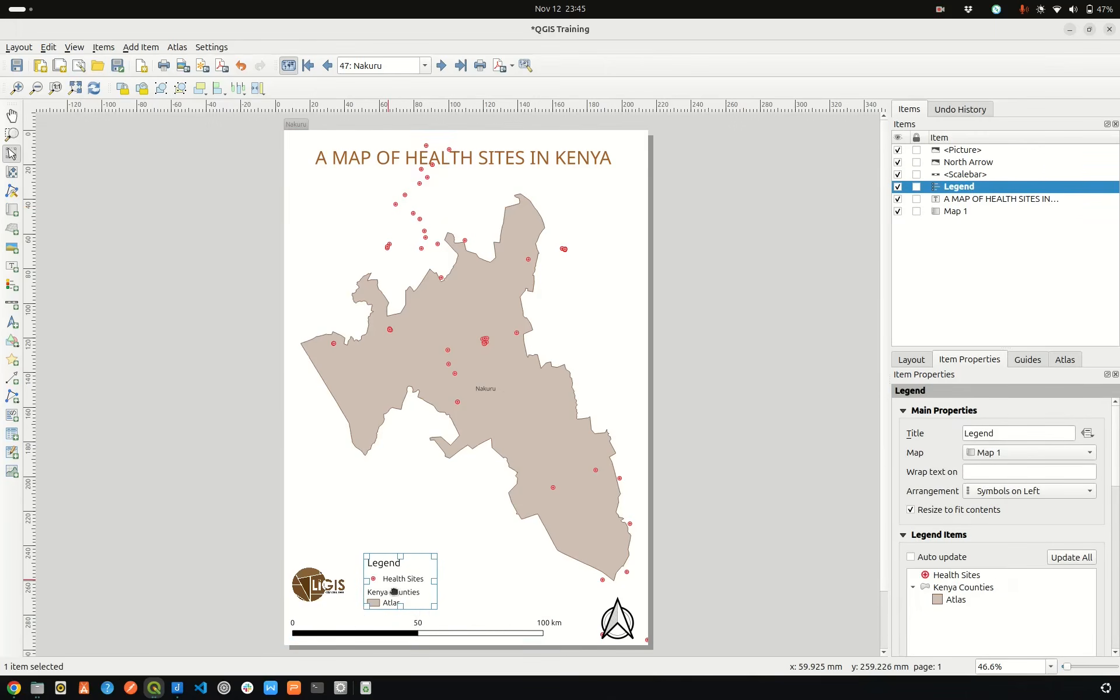
left_click(970, 601)
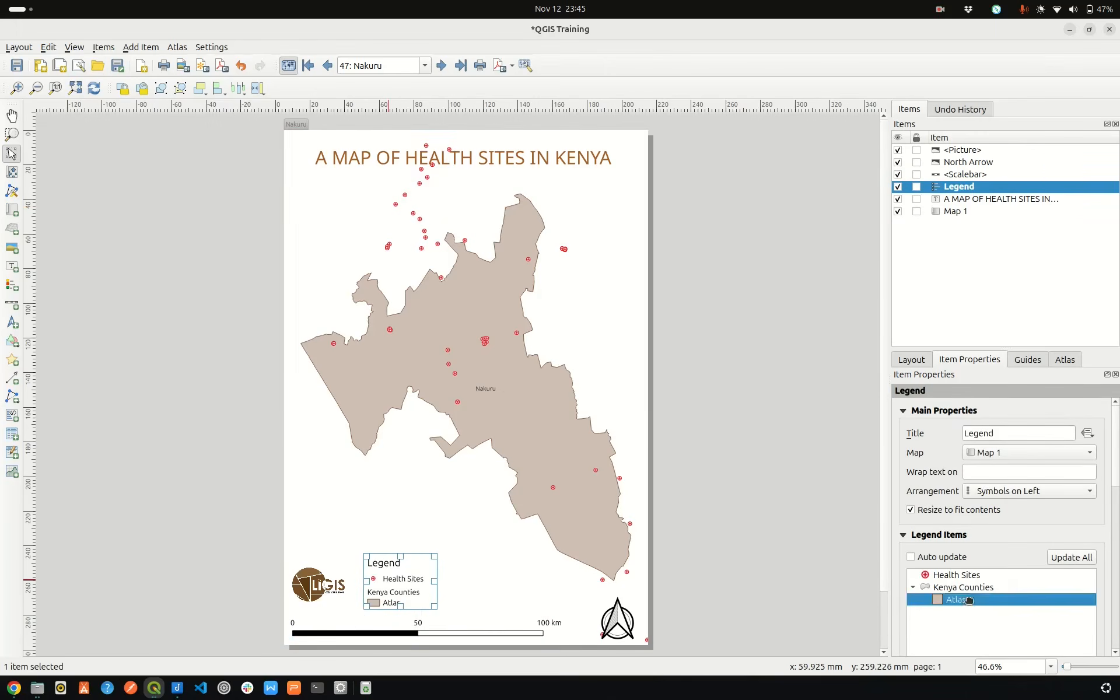
double_click(969, 602)
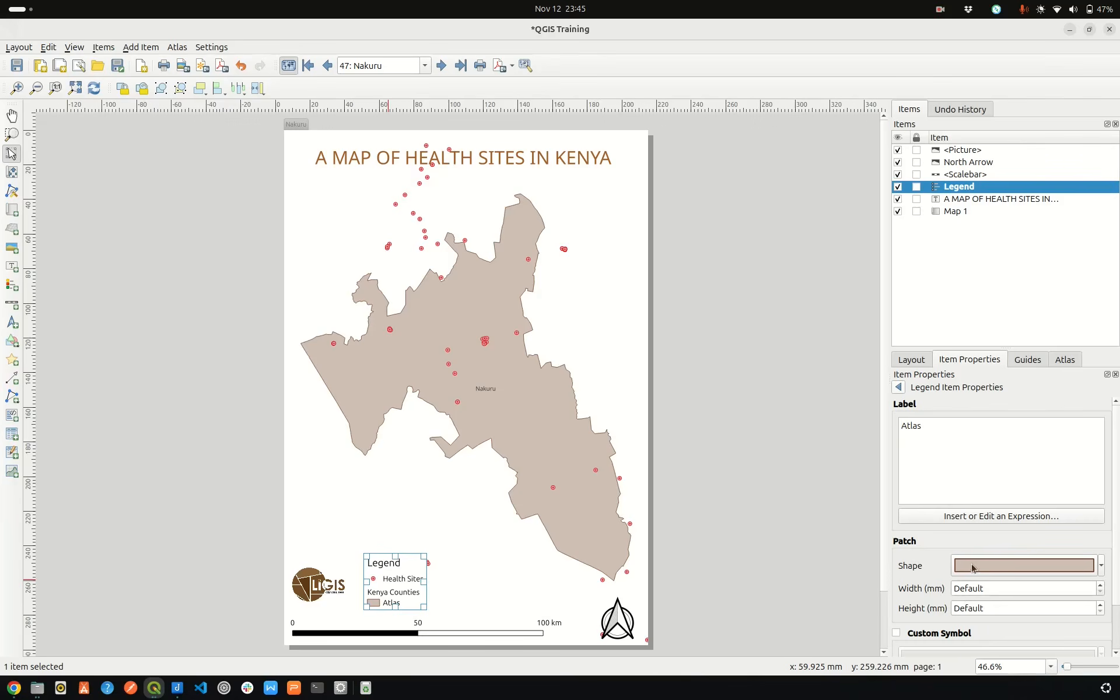
left_click(926, 425)
key("BackSpace")
type("Selected")
left_click_drag(483, 606, 437, 592)
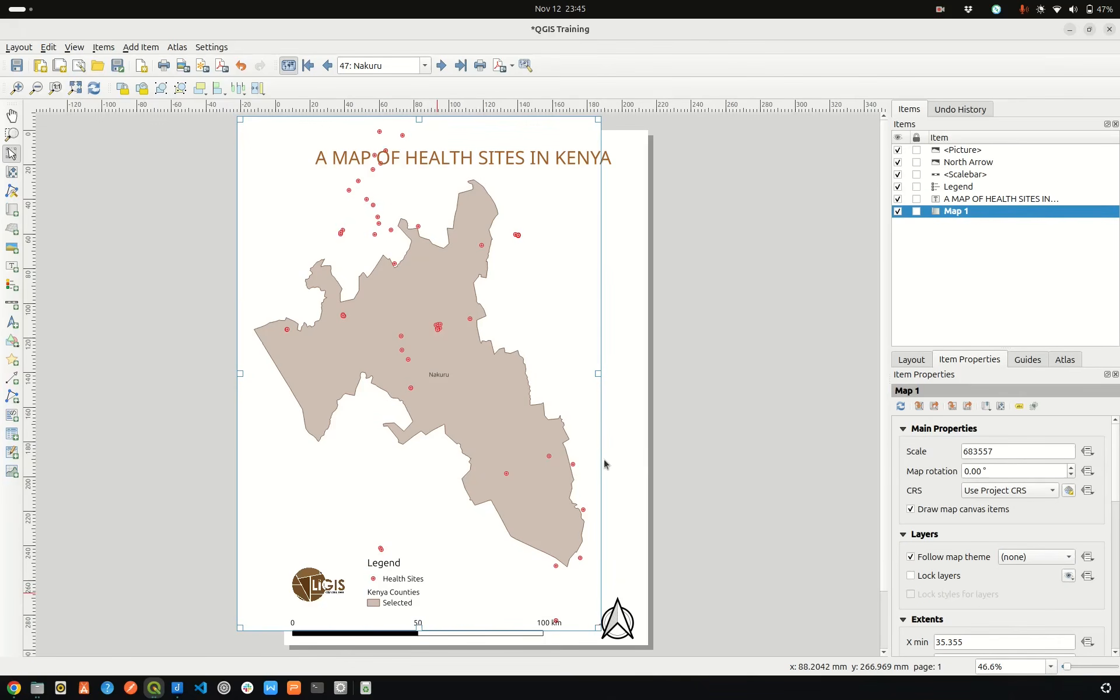
key("ctrl+z")
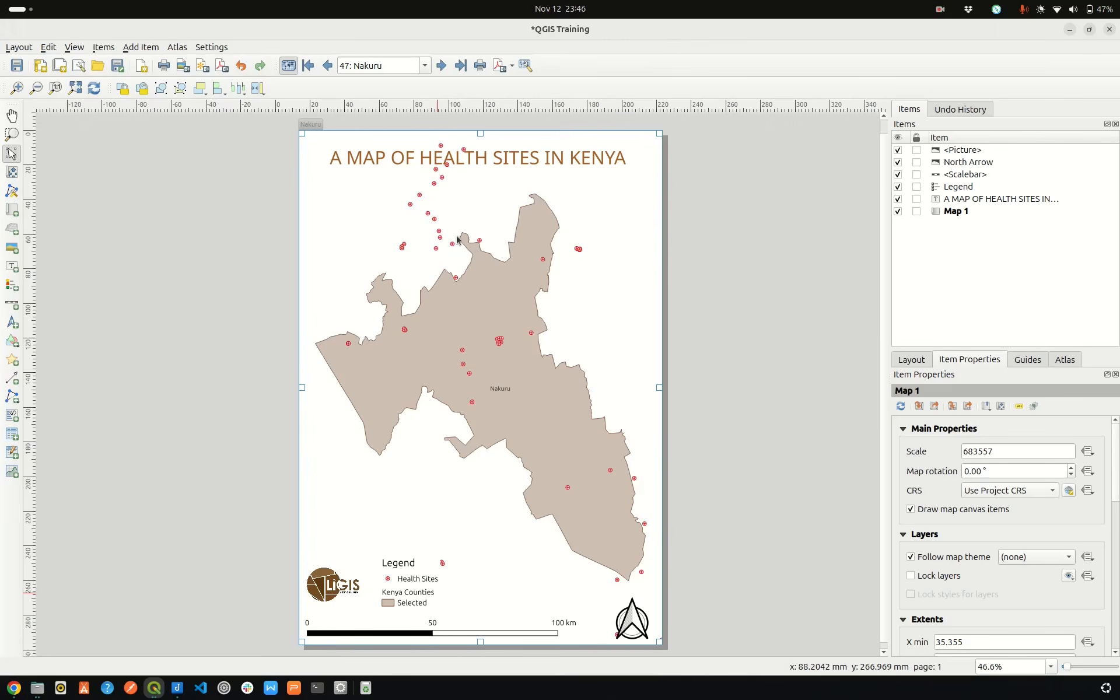
Step: Return to the Introduction_QGIS_Course project window and switch the Health Sites layer's symbology to Rule-based
left_click(153, 689)
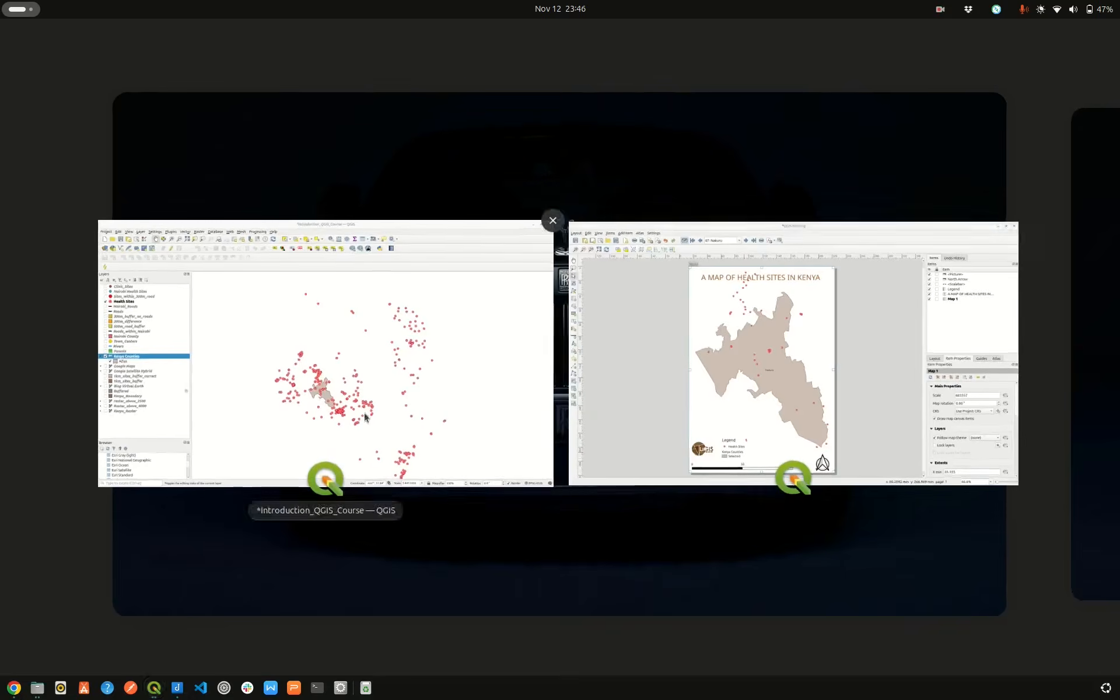
left_click(376, 390)
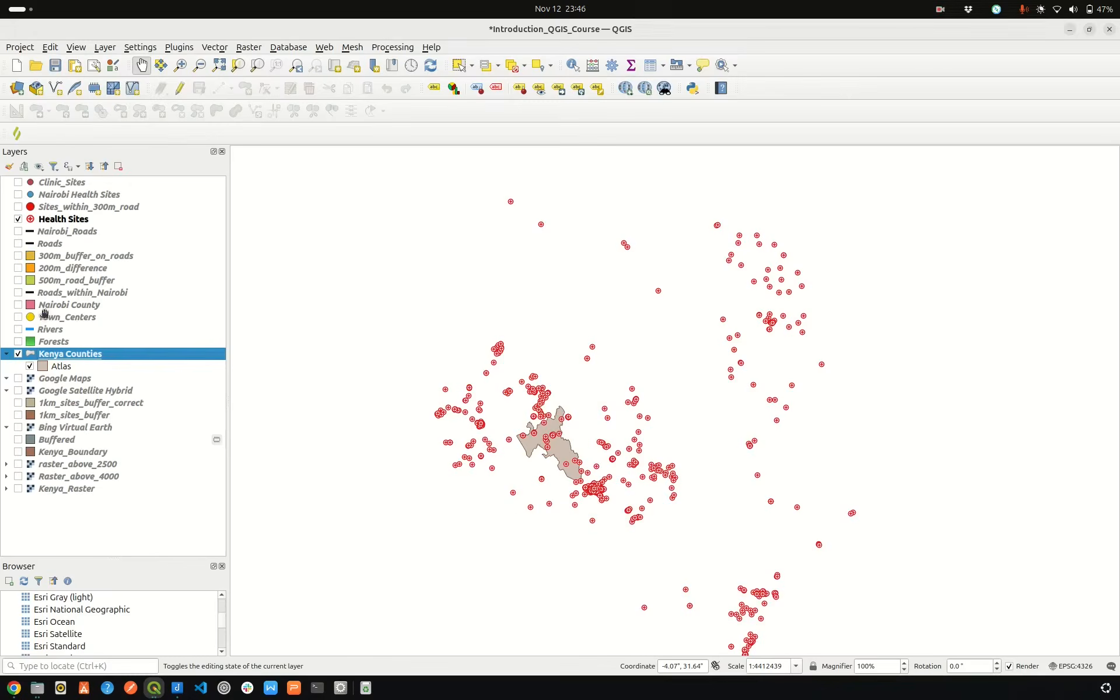
left_click(46, 220)
double_click(77, 222)
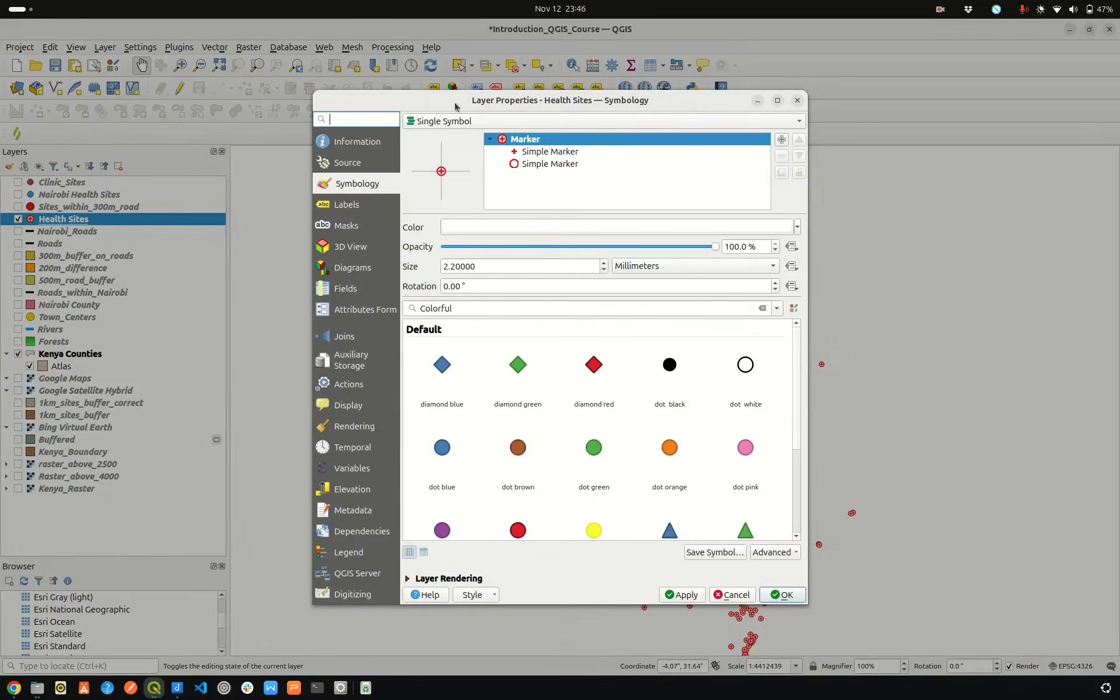
left_click(461, 121)
left_click(453, 166)
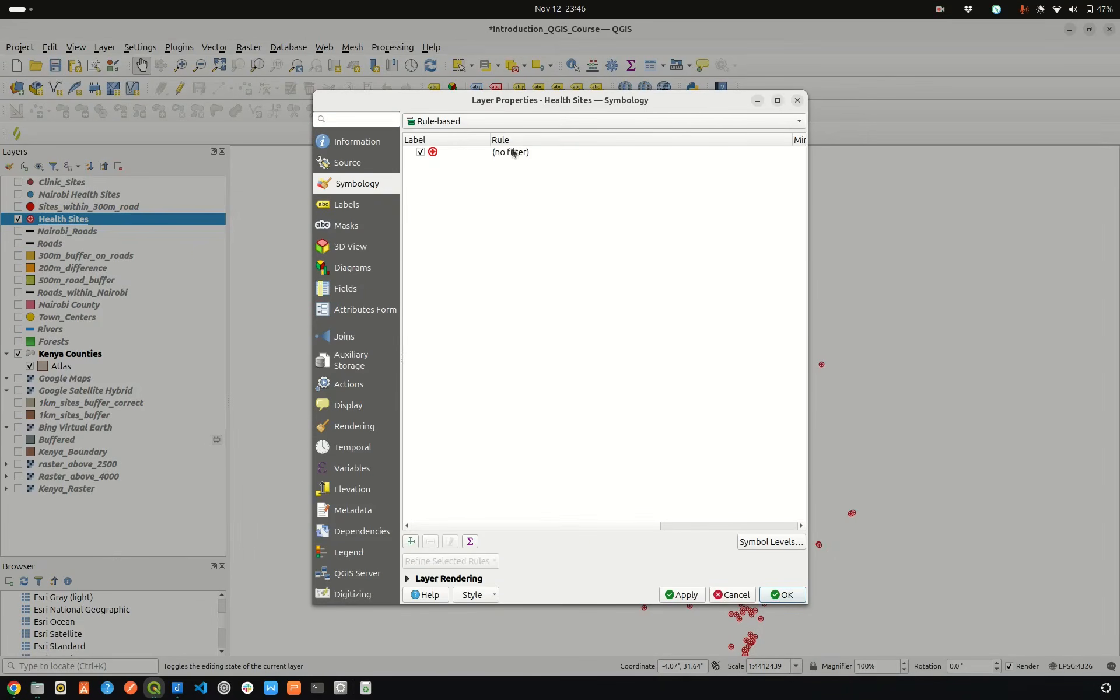
Step: Open the expression builder for the filter of the Health Sites layer's existing rule
left_click(478, 154)
double_click(479, 154)
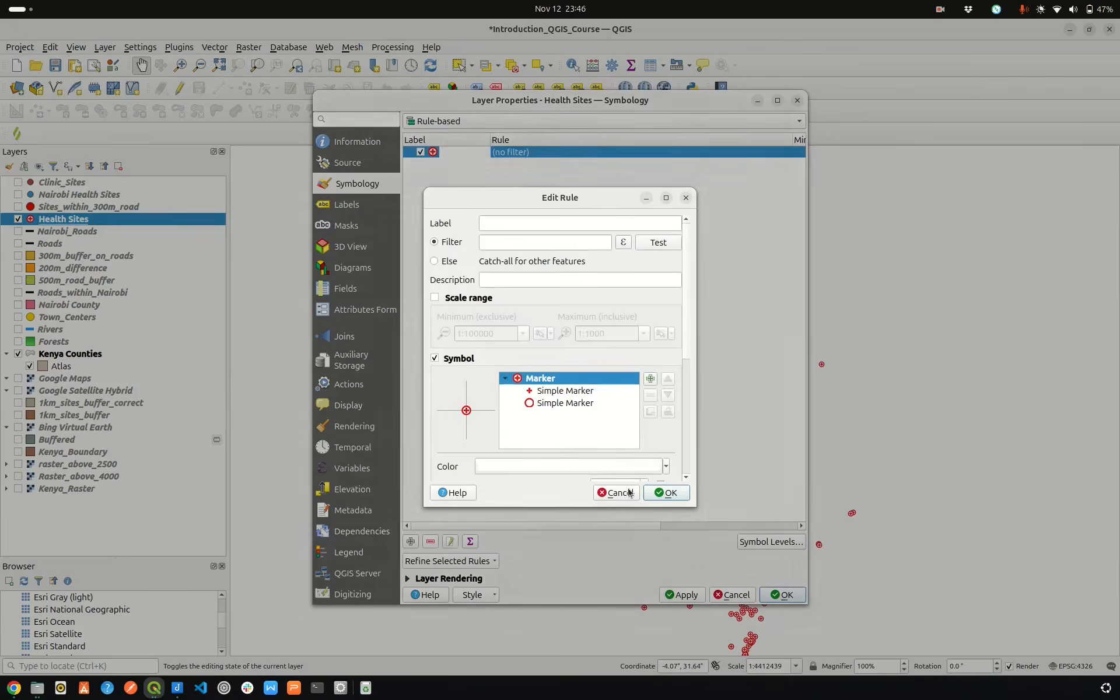
left_click(549, 223)
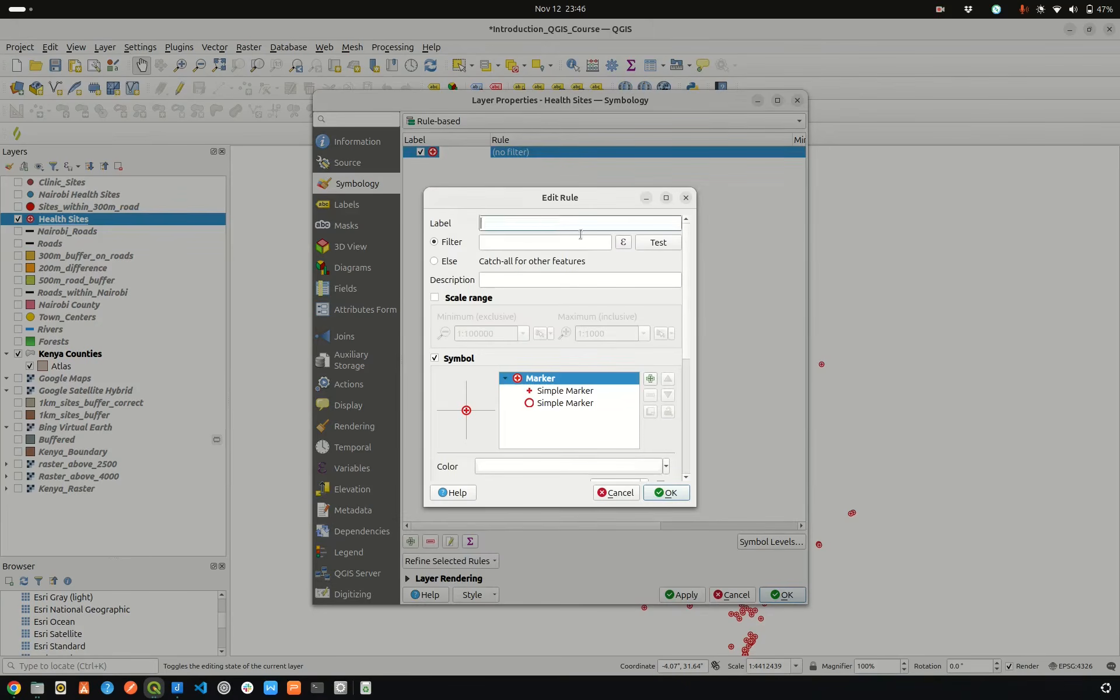
left_click(623, 243)
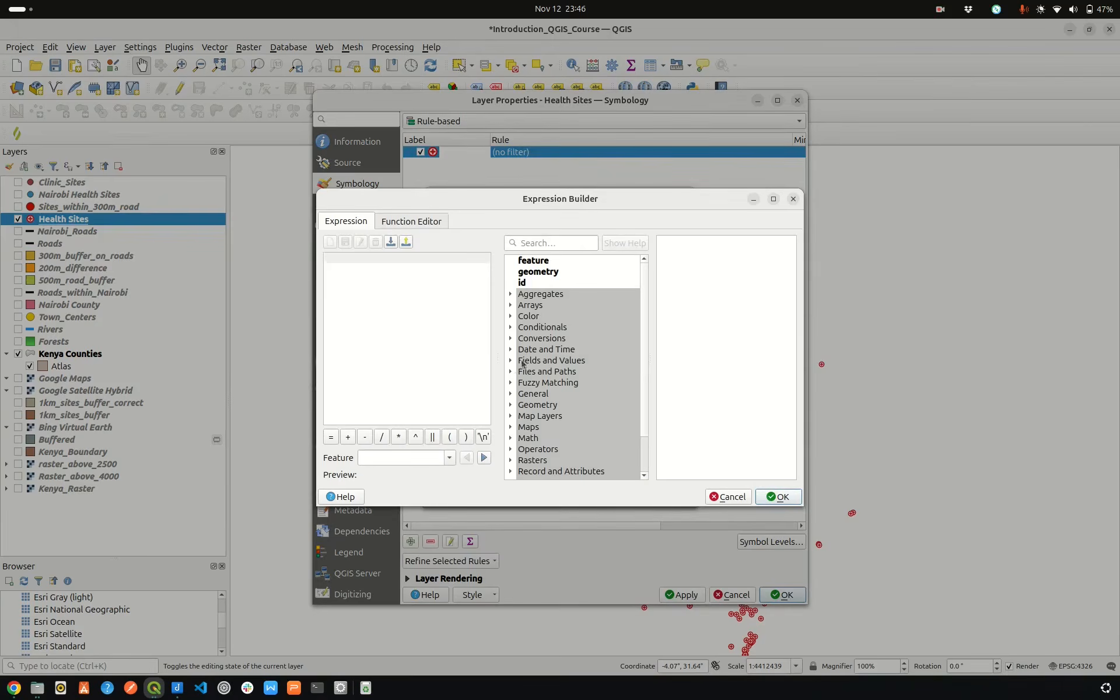
left_click(514, 407)
scroll(517, 408, "down", 3)
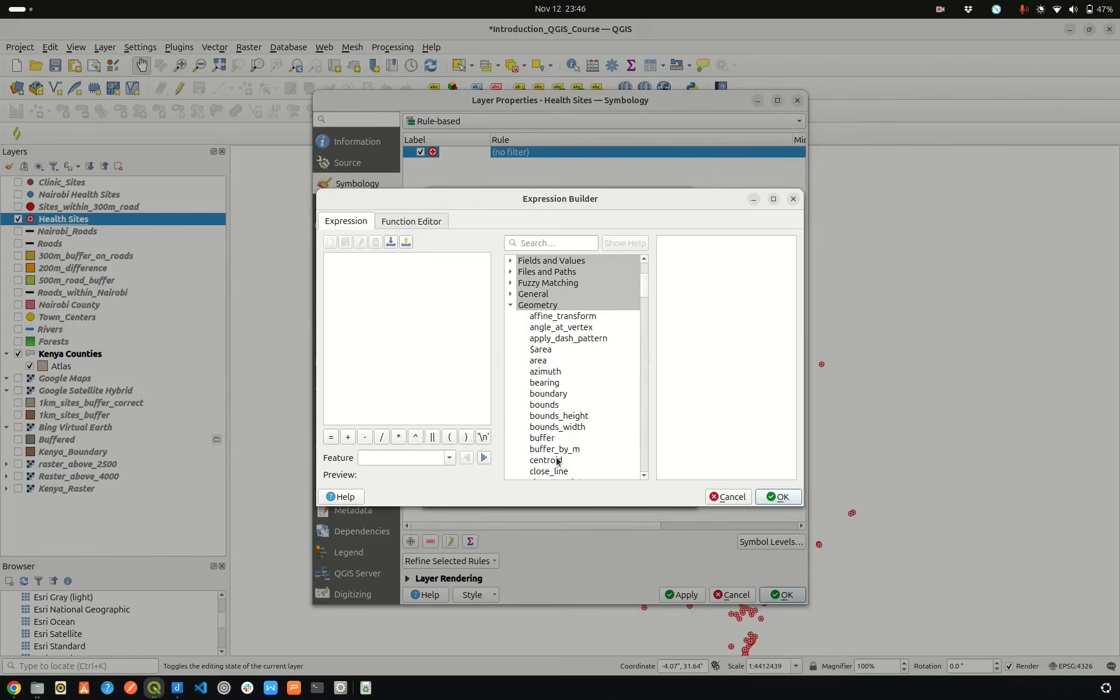
left_click(509, 307)
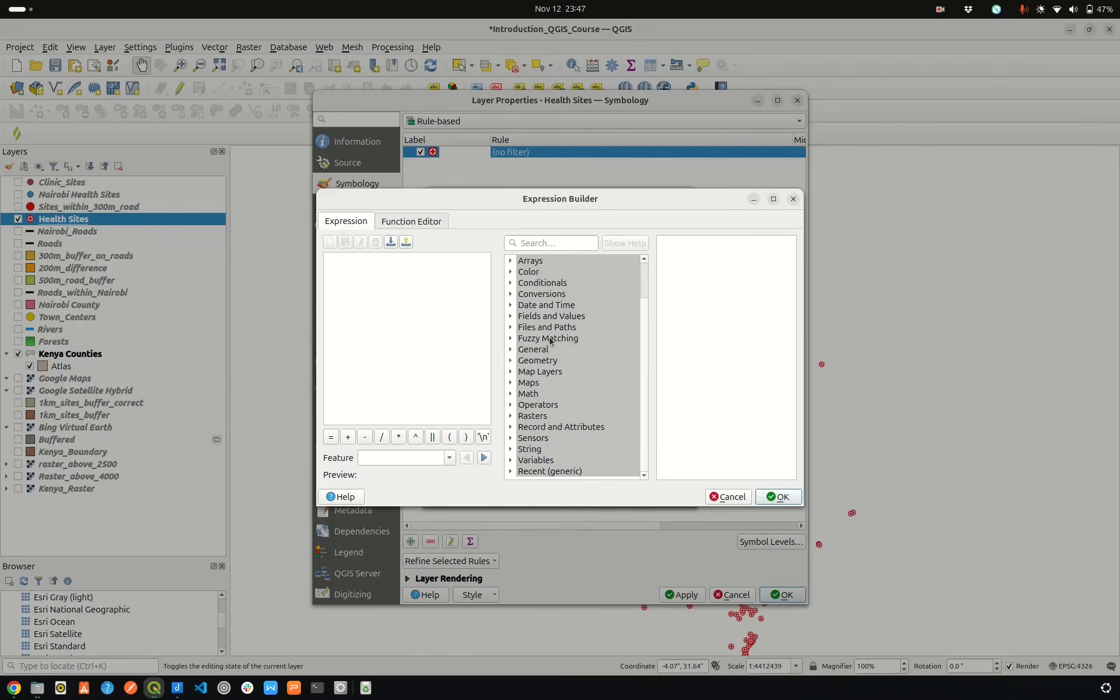
left_click(511, 361)
scroll(535, 390, "down", 10)
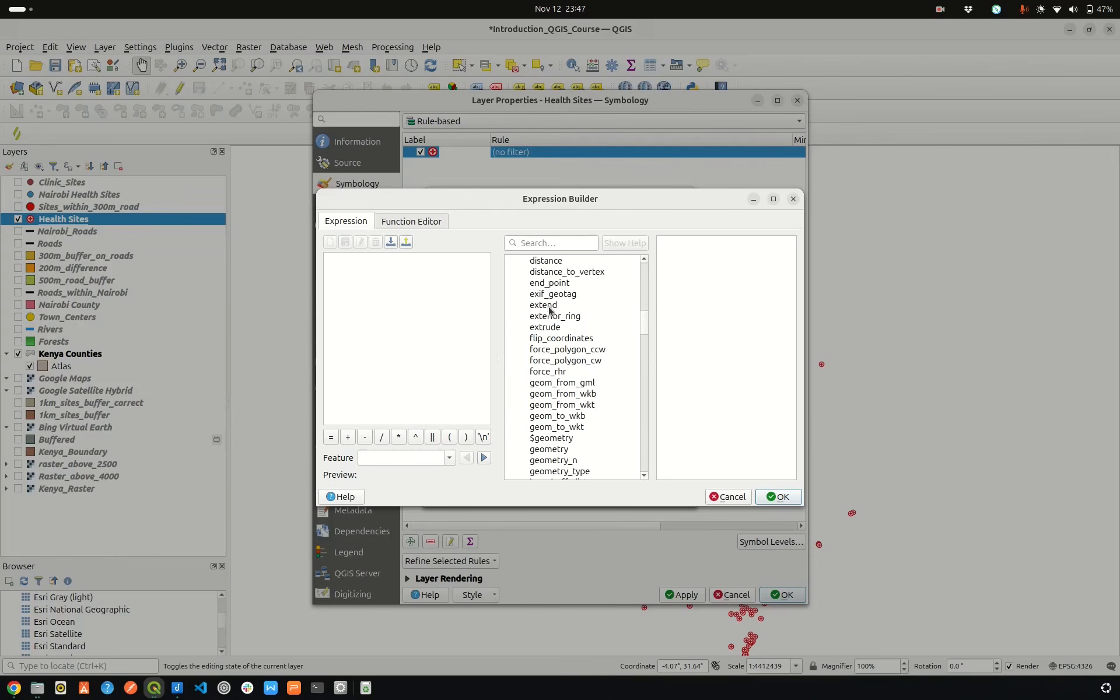
scroll(546, 326, "down", 1)
left_click(557, 406)
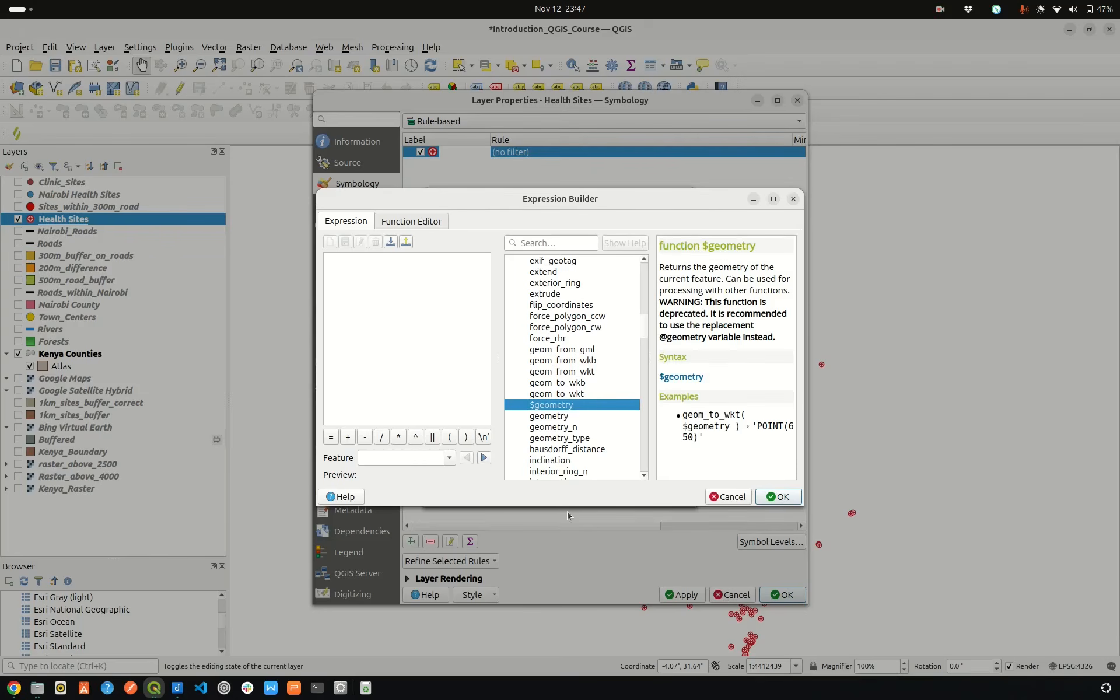
double_click(548, 407)
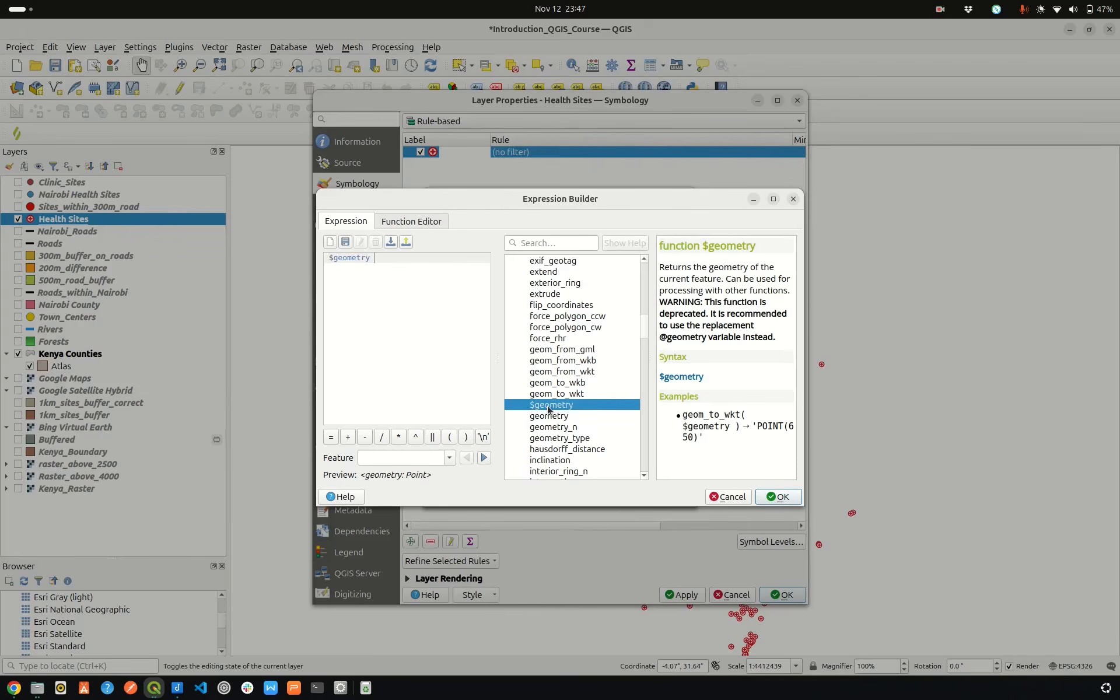
scroll(546, 357, "up", 15)
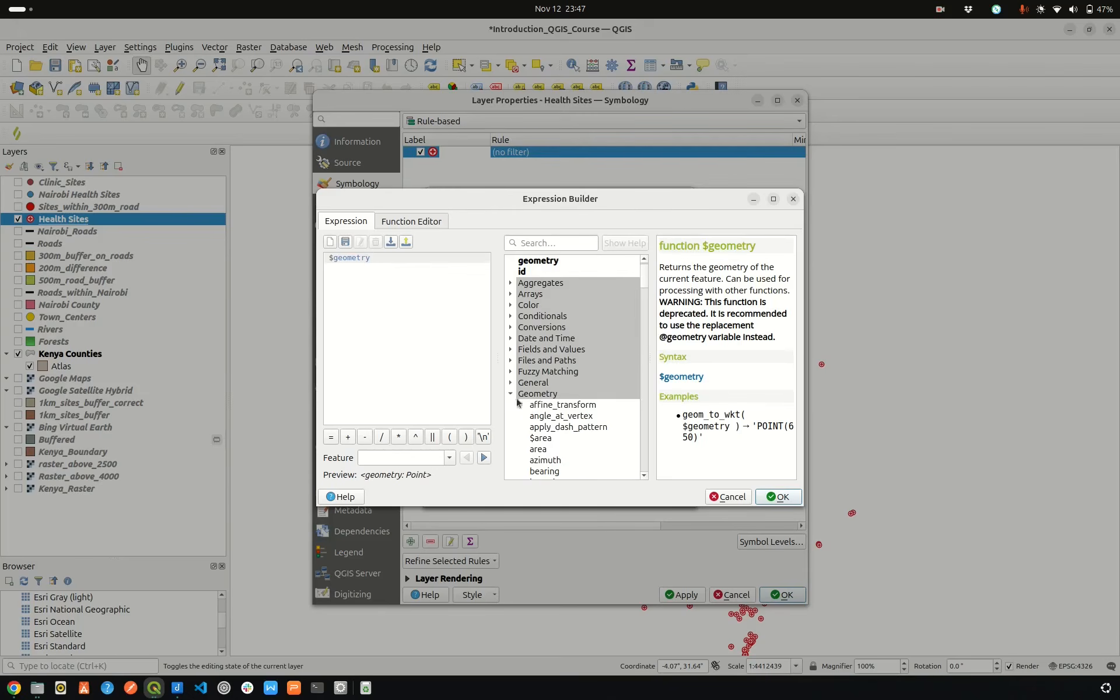
left_click(511, 394)
double_click(384, 257)
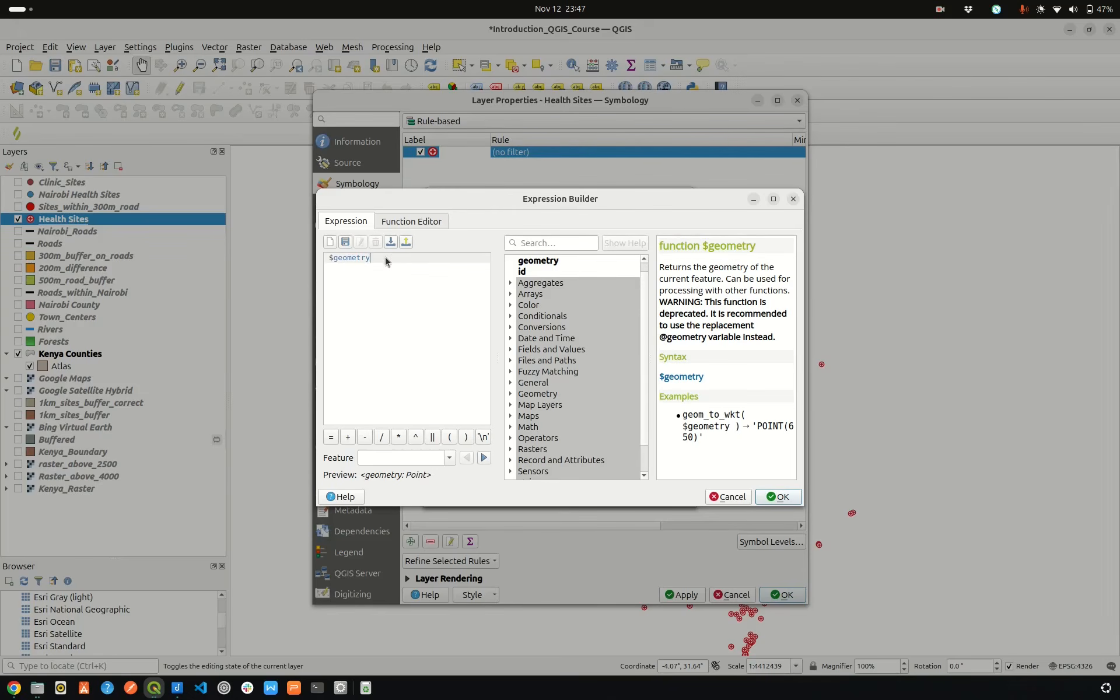
key("BackSpace")
key("BackSpace")
key("BackSpace")
key("BackSpace")
key("BackSpace")
key("BackSpace")
key("BackSpace")
key("BackSpace")
key("BackSpace")
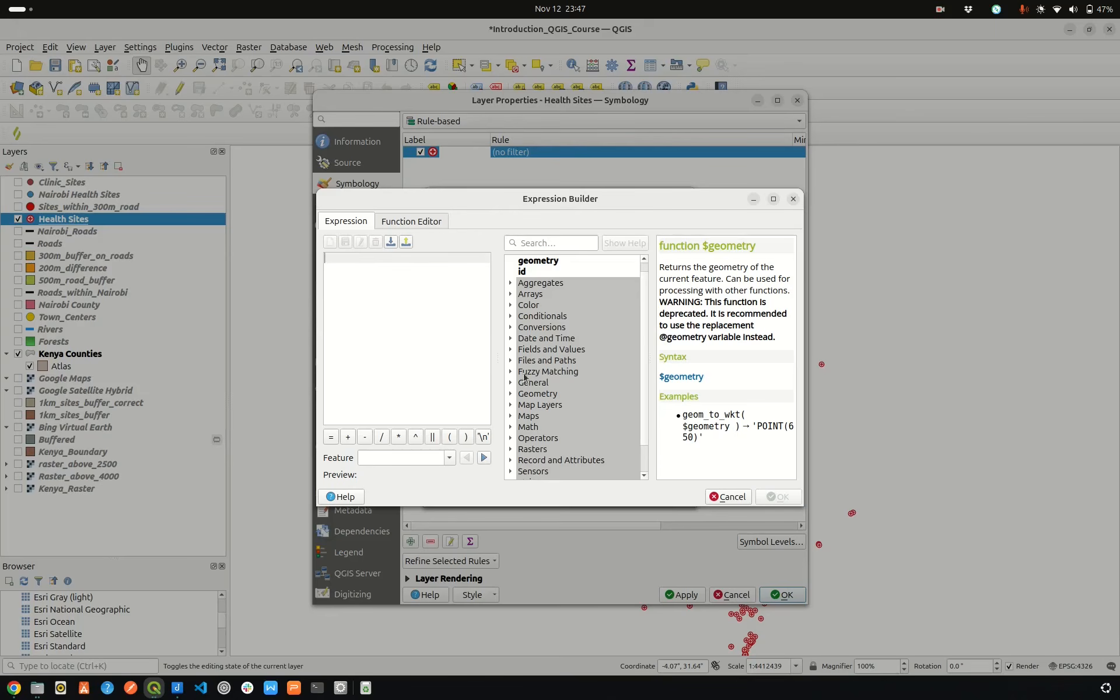
left_click(511, 349)
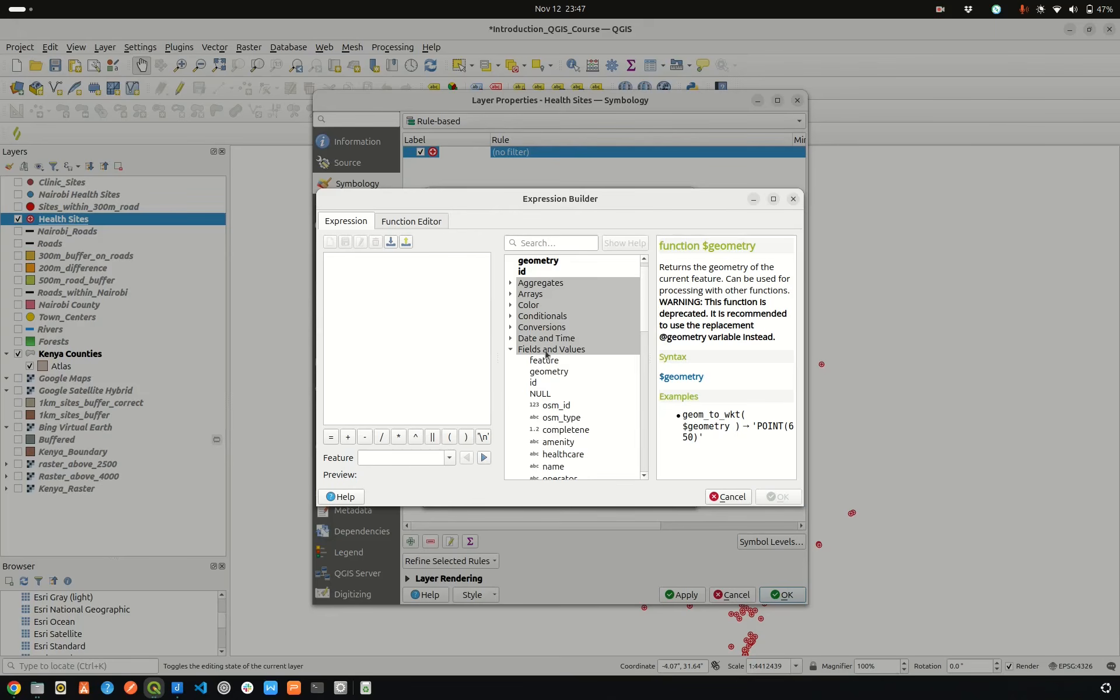
scroll(549, 342, "down", 1)
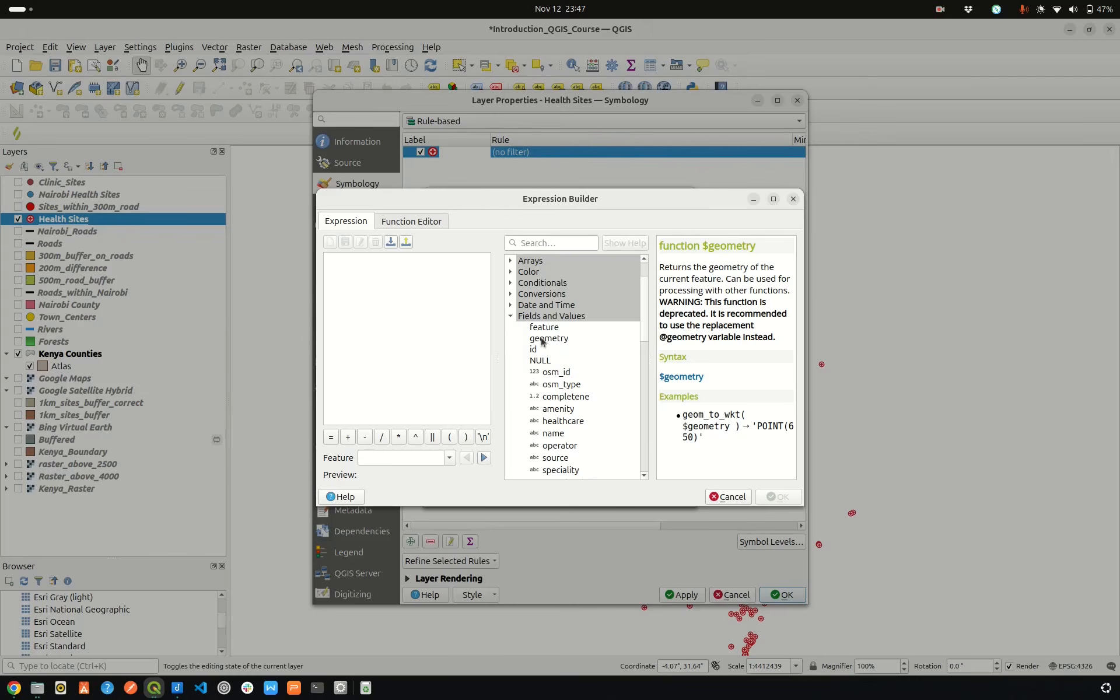
double_click(542, 338)
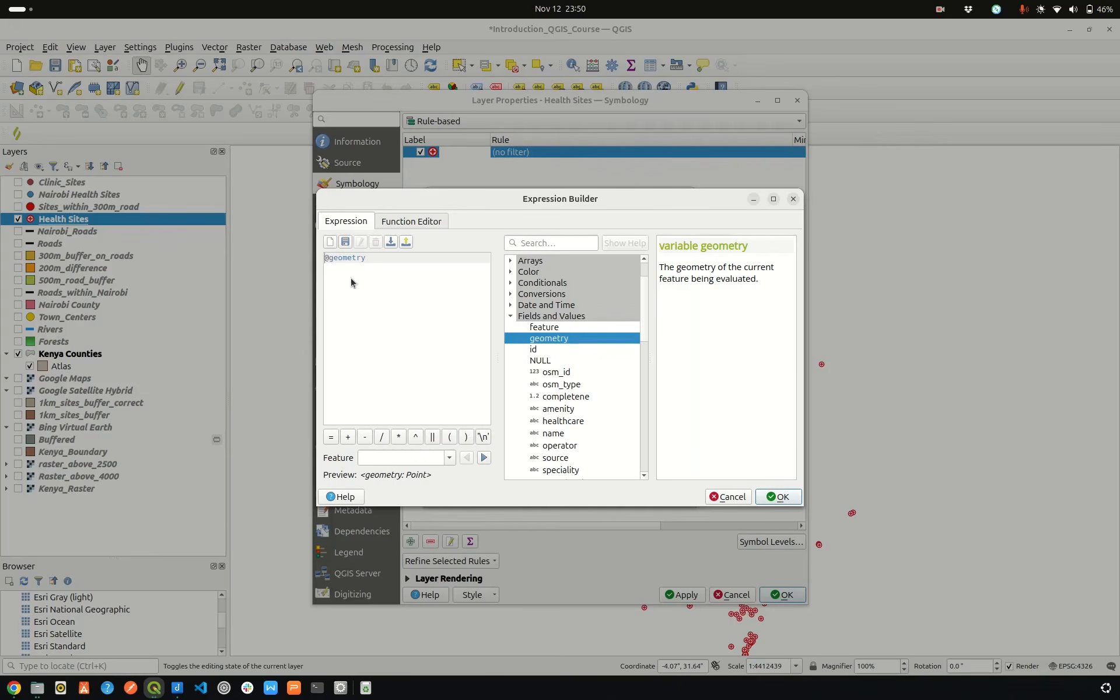
type("(")
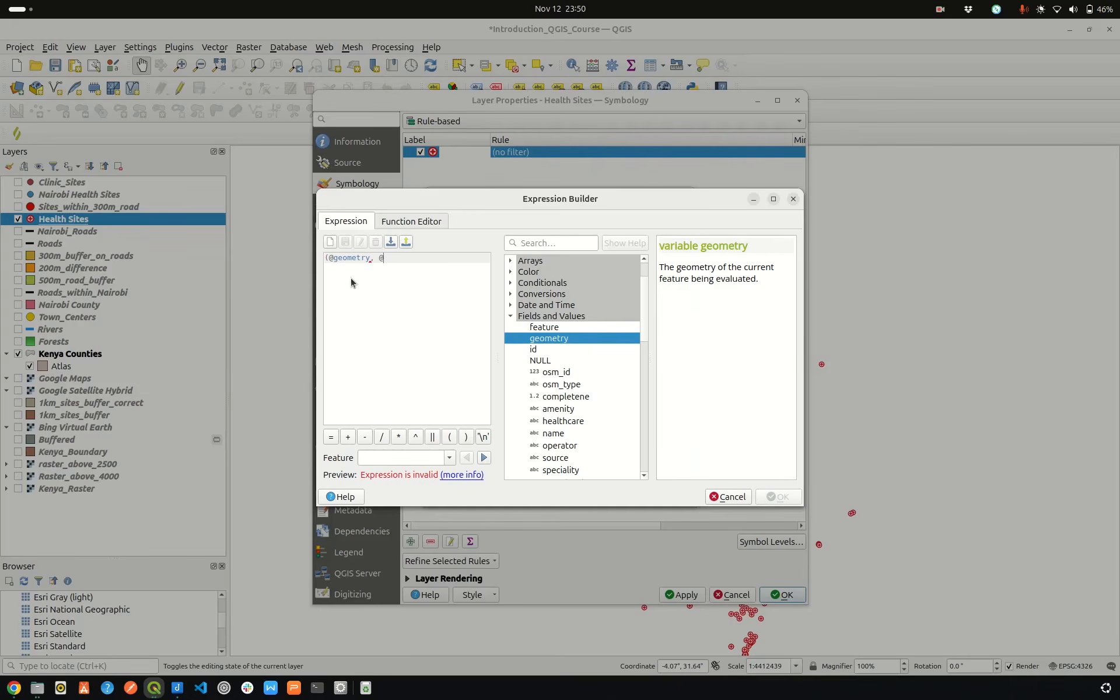
type(", @at")
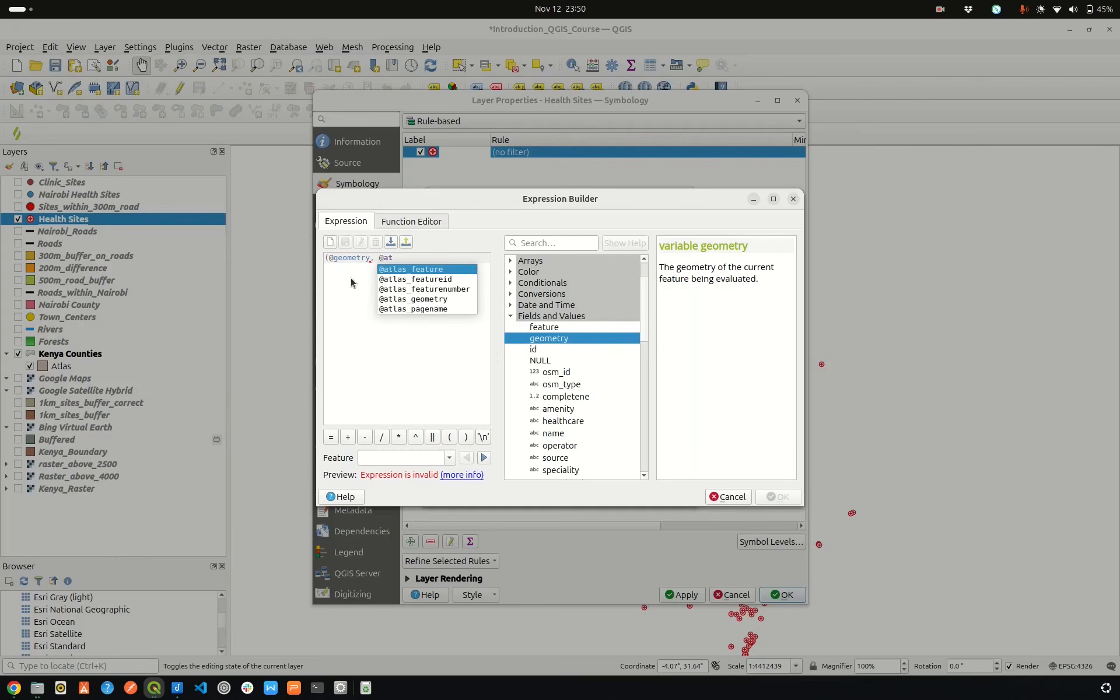
key("Down")
key("Down")
key("Down")
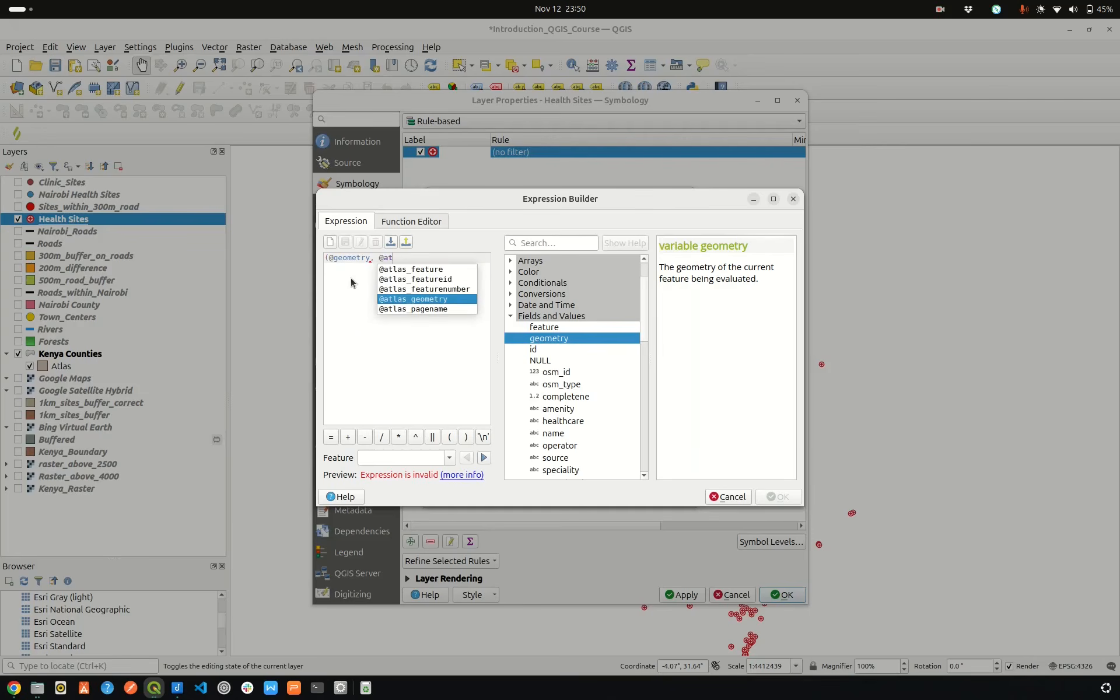
key("Return")
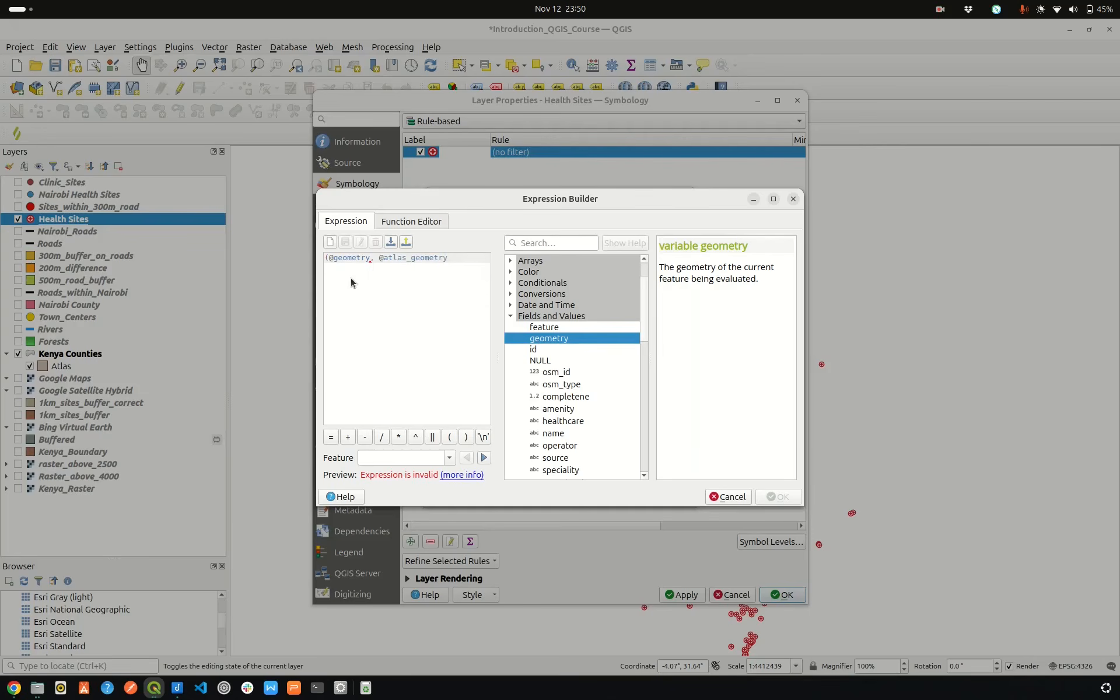
type(")")
key("Home")
type("in")
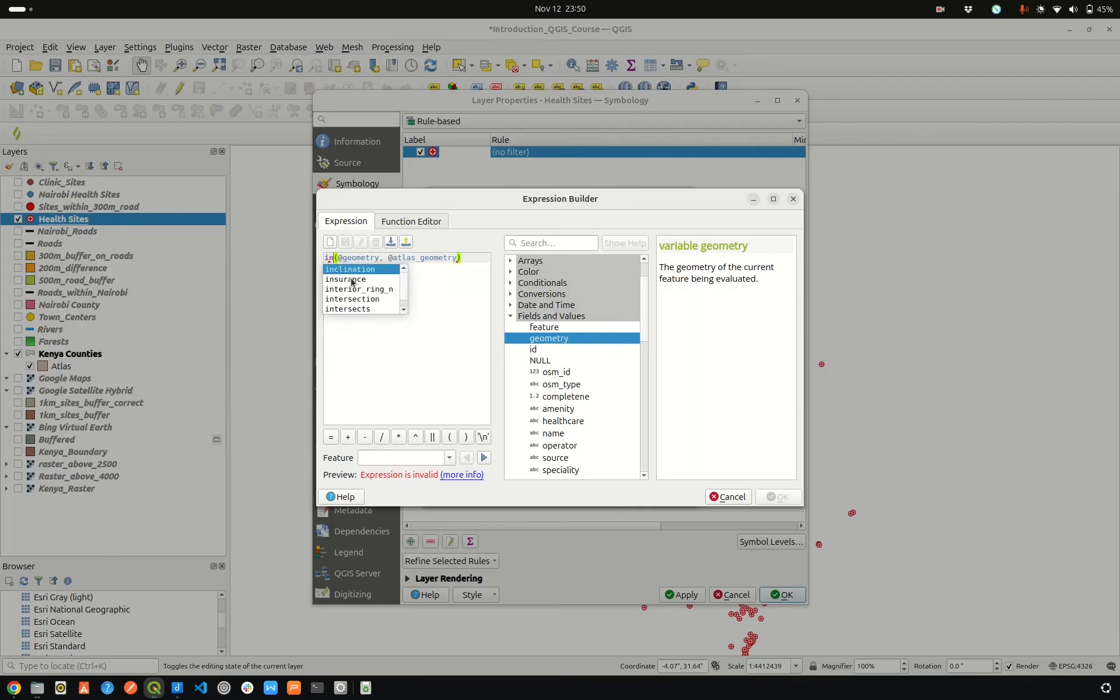
type("ter")
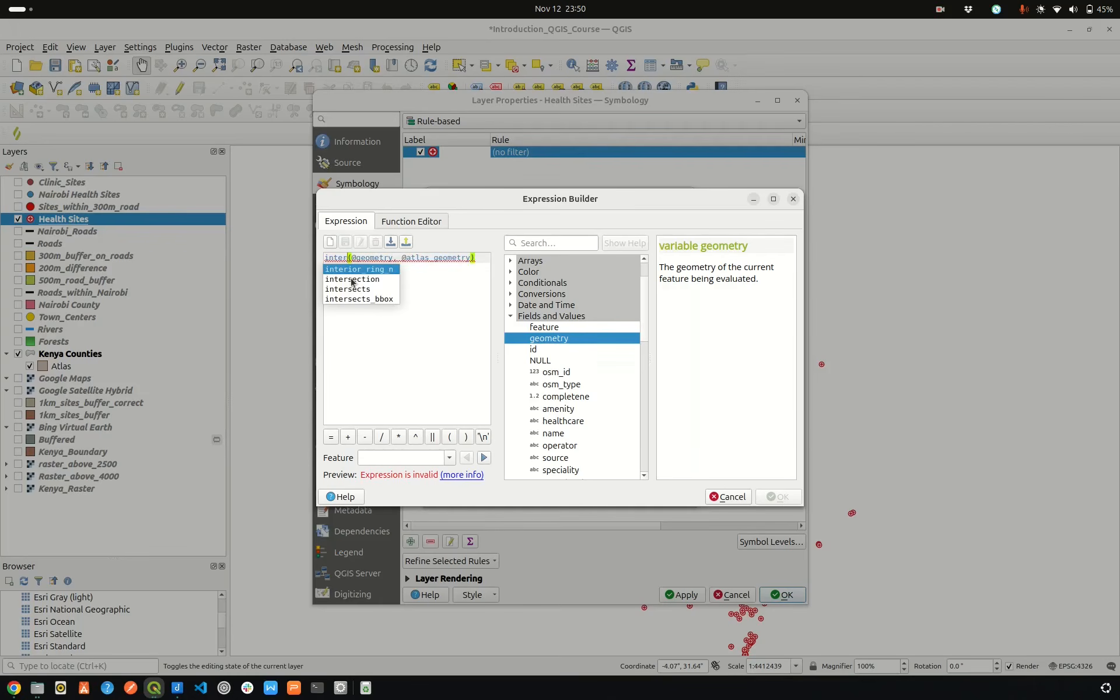
left_click(371, 289)
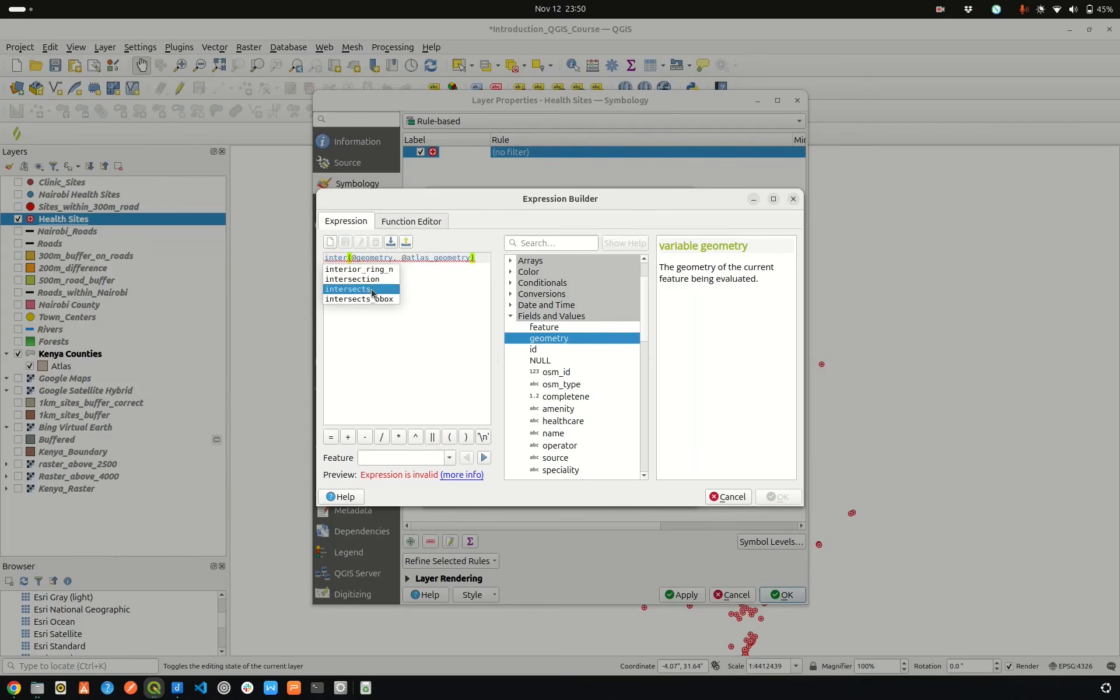
double_click(371, 289)
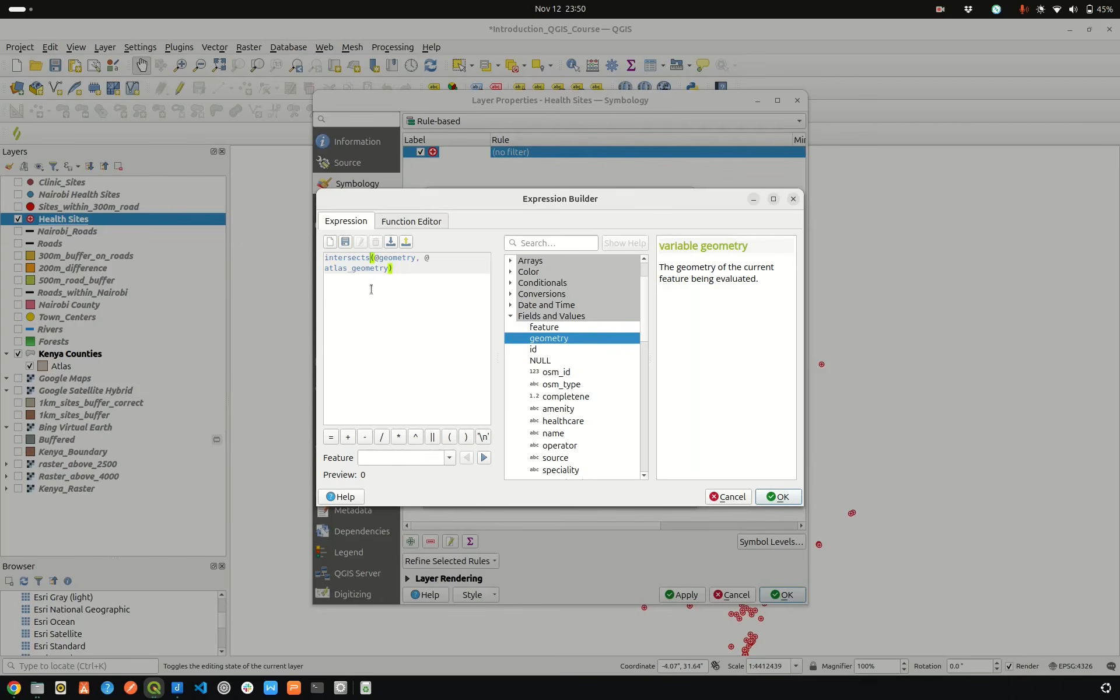
Step: Accept the filter expression and the edited rule, then apply the Health Sites symbology and close the layer properties
left_click(419, 276)
left_click(389, 259)
left_click_drag(429, 259, 395, 273)
left_click(357, 260)
left_click(774, 497)
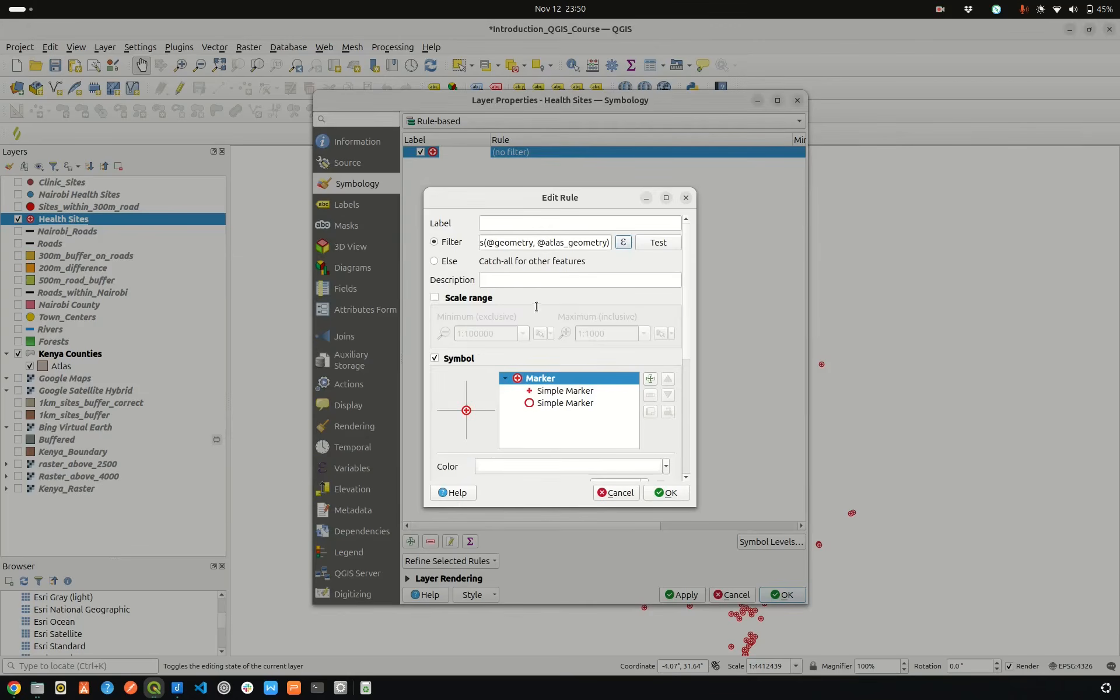
left_click(665, 492)
left_click(683, 594)
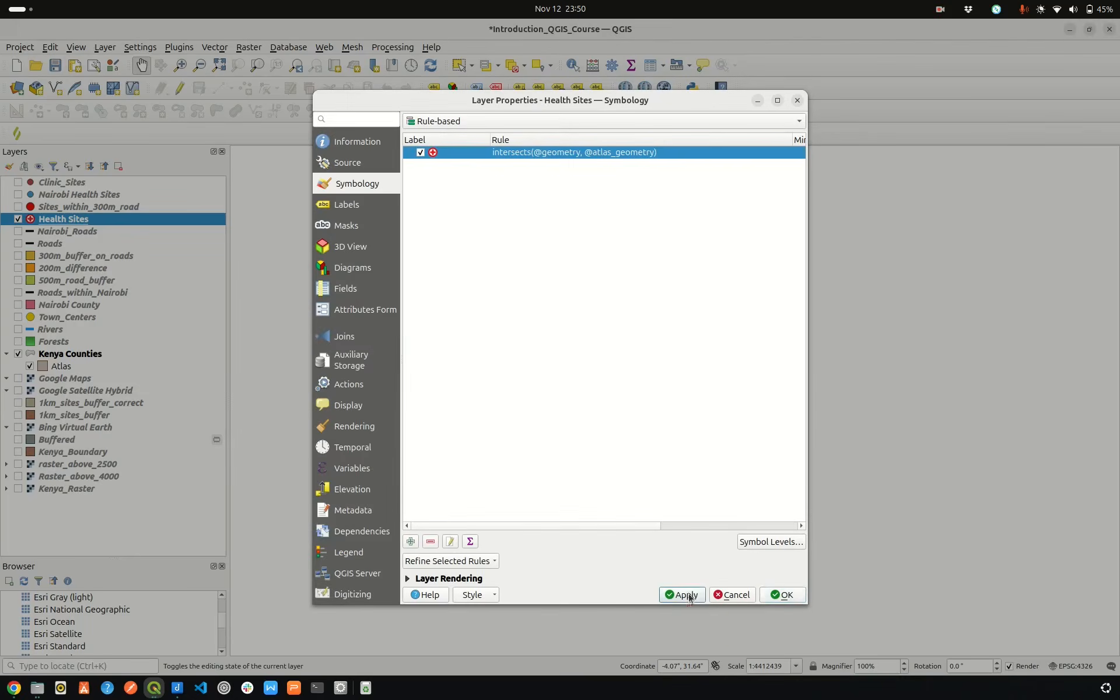
left_click(782, 595)
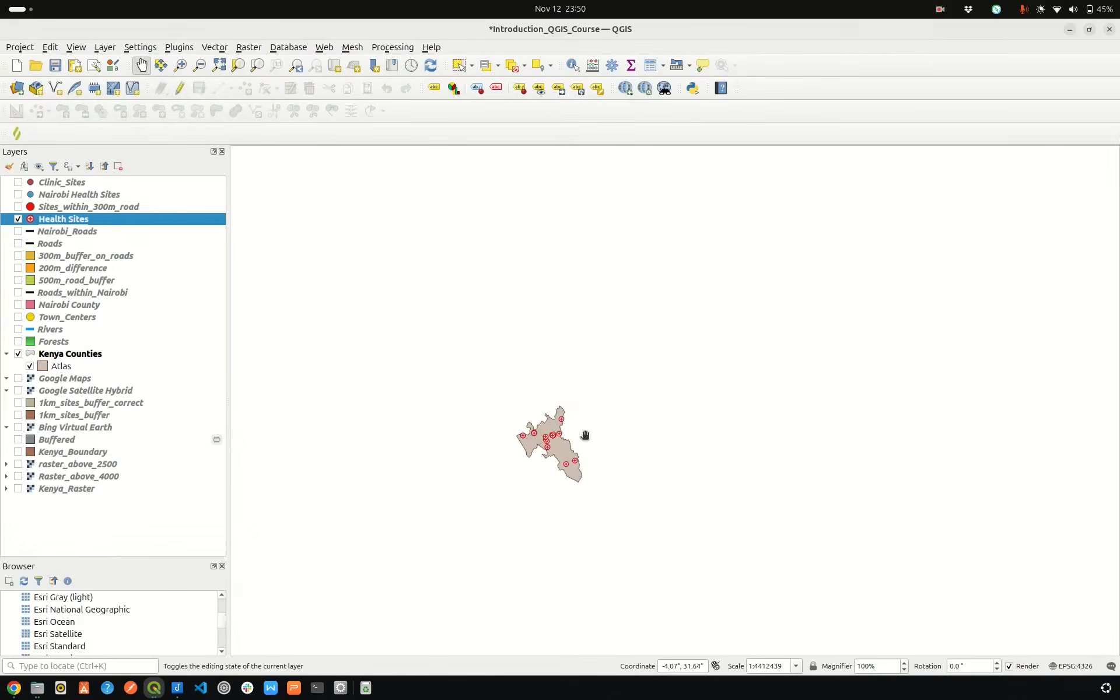
Step: Return to the QGIS Training print layout and turn Follow map theme off and on again for Map 1 to refresh it
scroll(553, 447, "up", 1)
left_click_drag(621, 427, 692, 396)
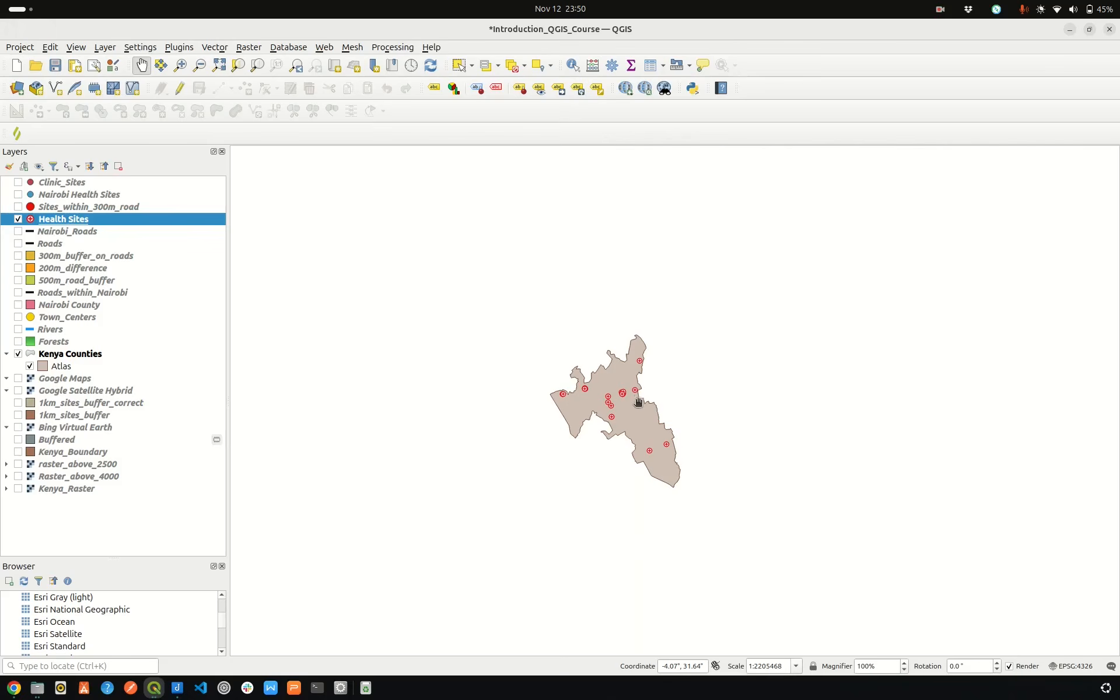
left_click(154, 688)
left_click(782, 353)
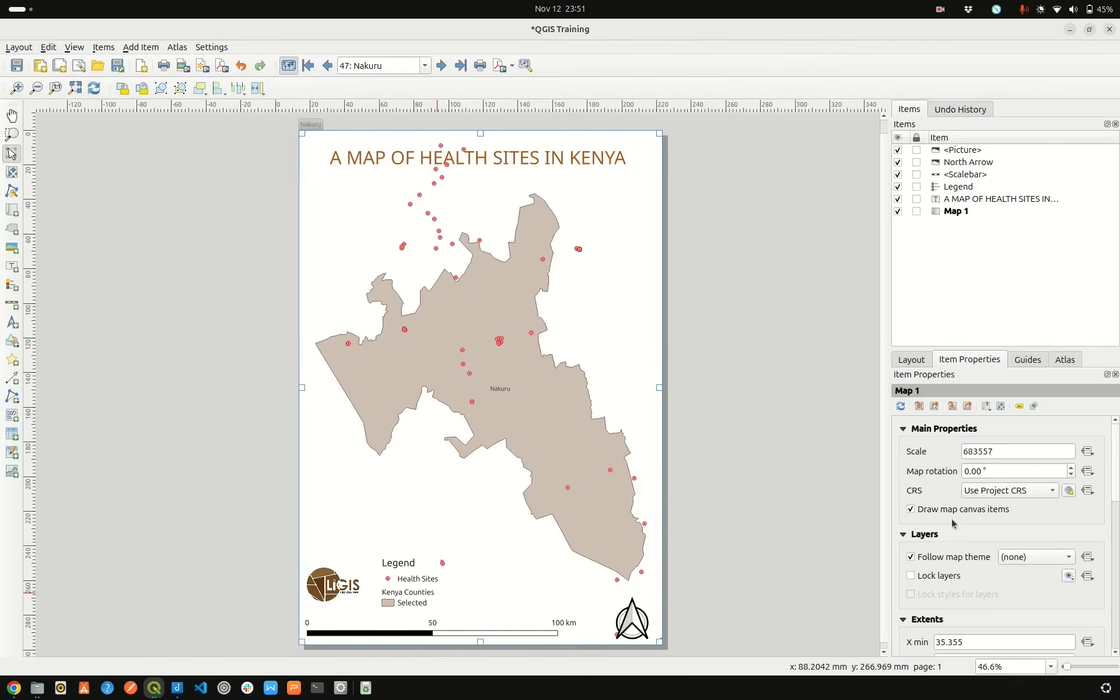
left_click(911, 557)
left_click(910, 558)
Step: Preview the atlas pages for Nyandarua and Trans Nzoia to check which health sites are drawn
left_click(425, 66)
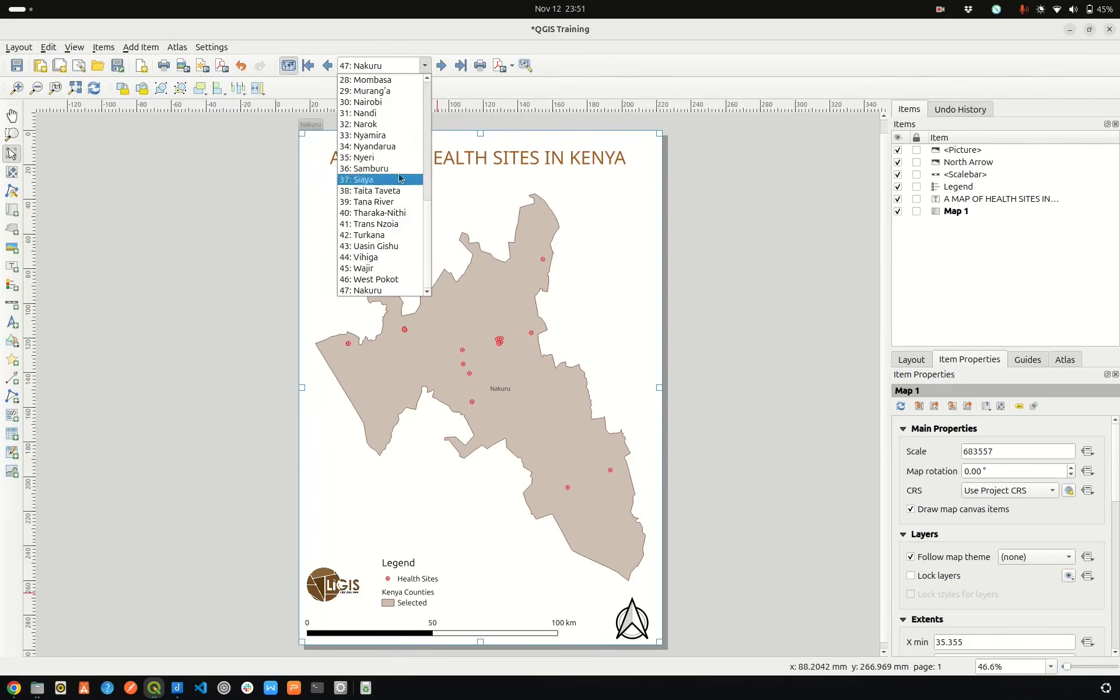
left_click(384, 147)
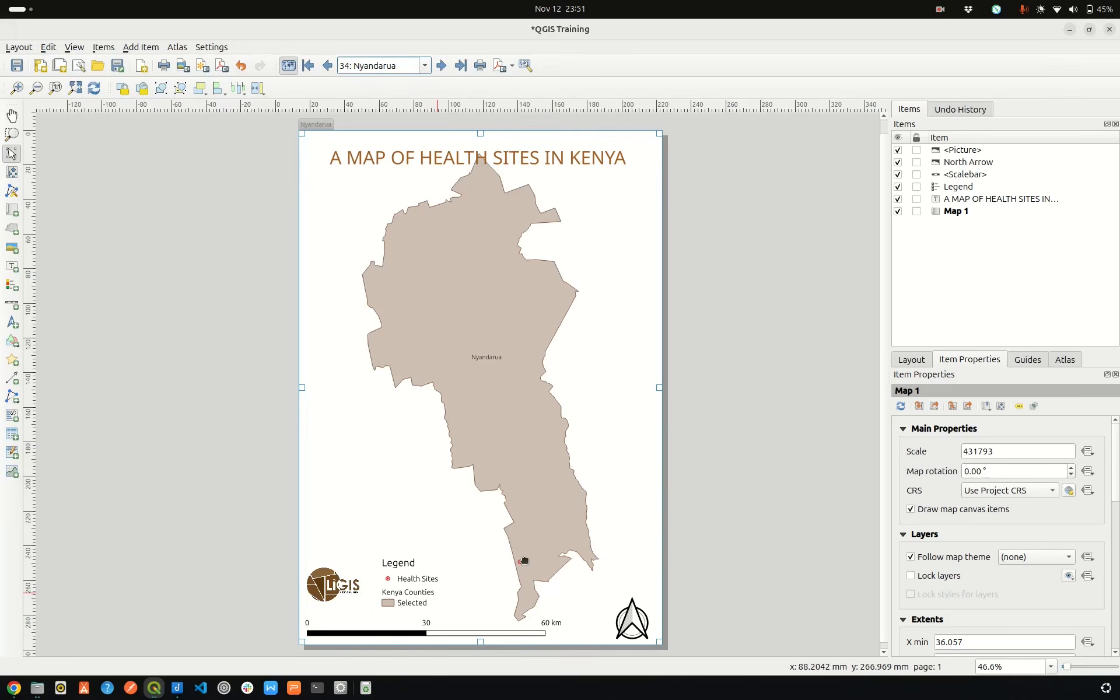
left_click(424, 65)
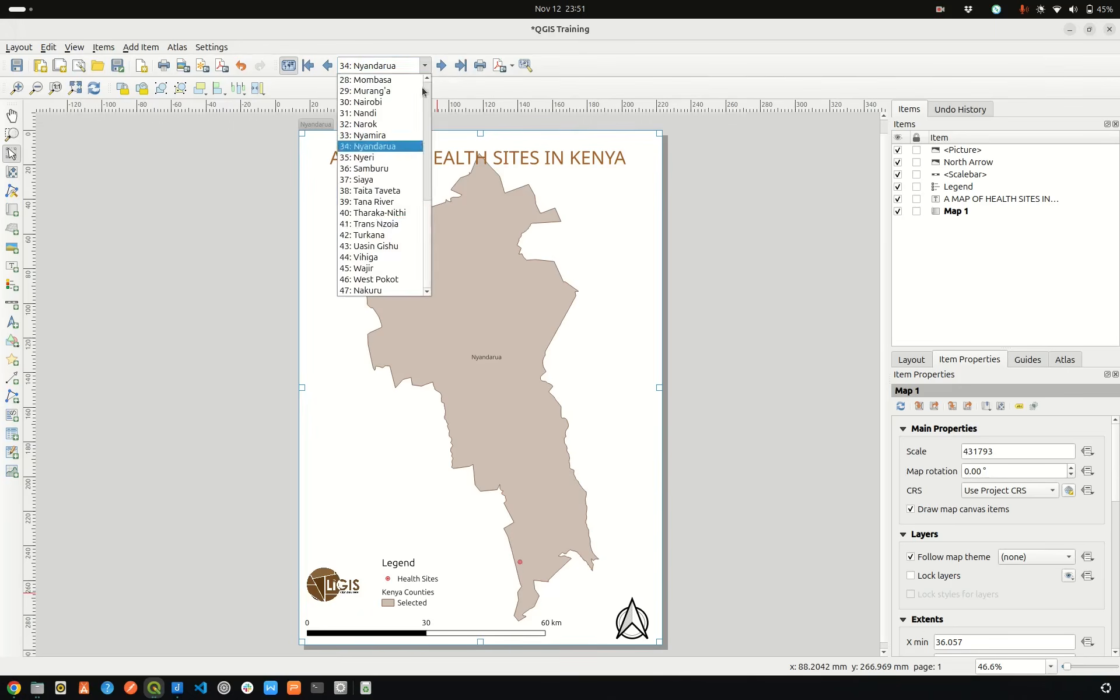
key("Escape")
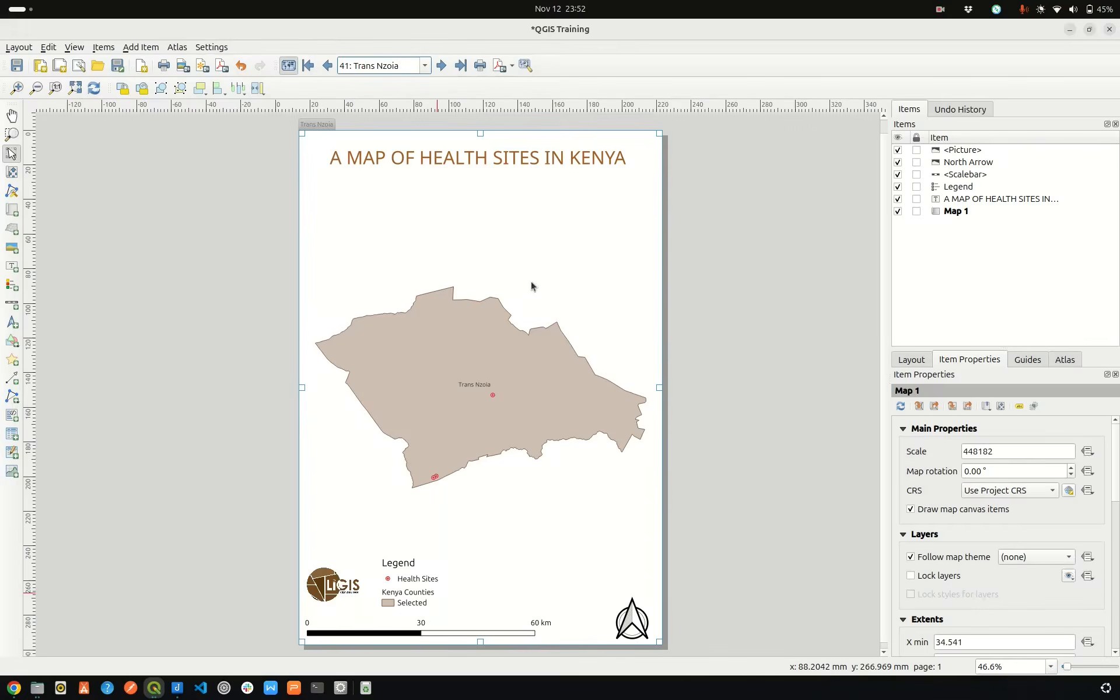
left_click(497, 161)
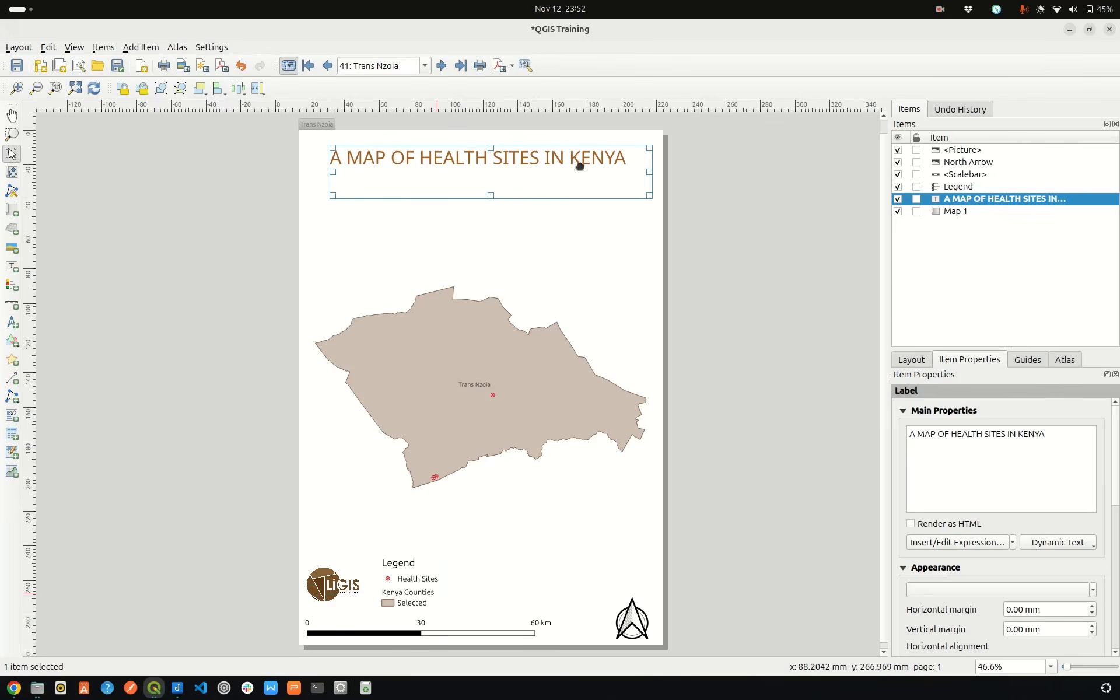
left_click(984, 544)
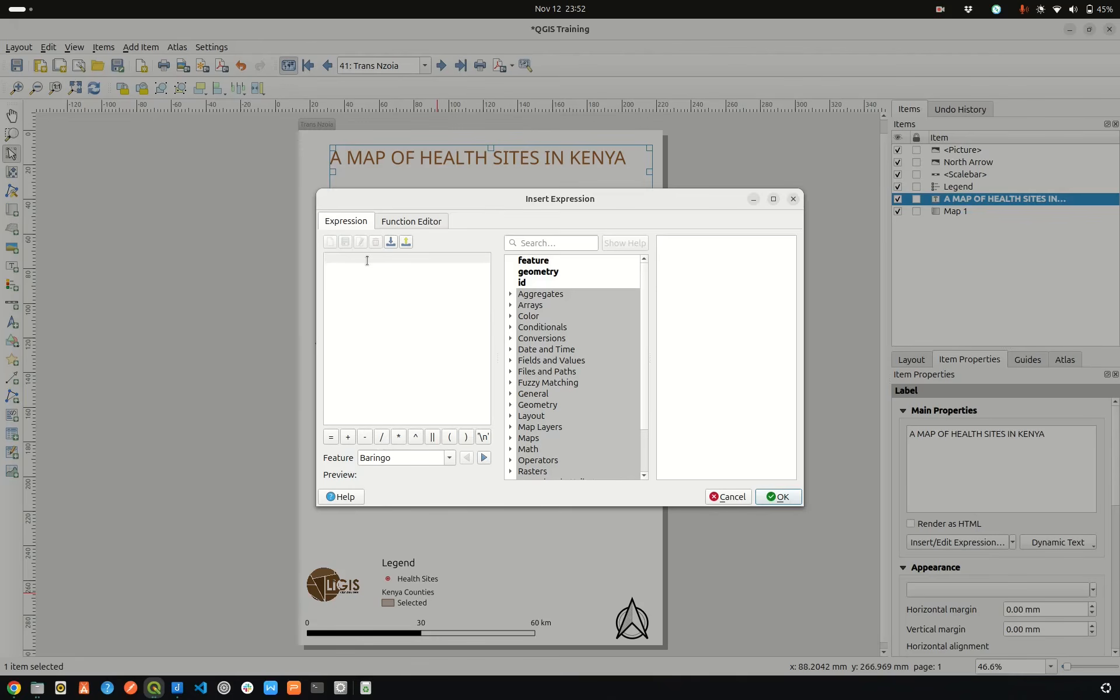
type("@at")
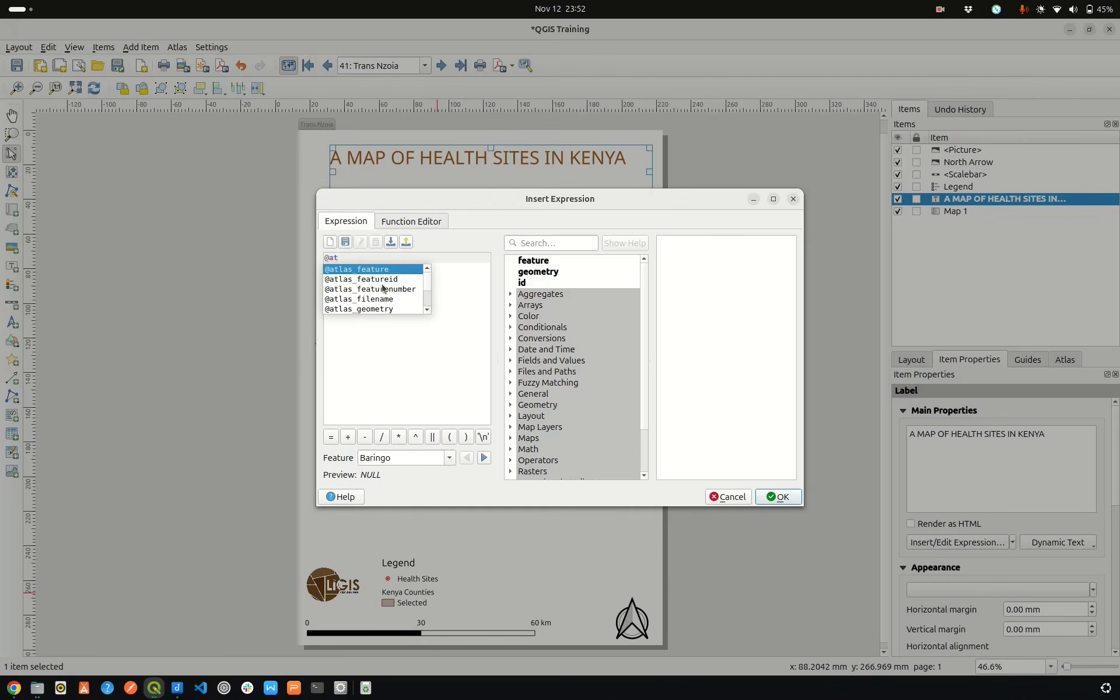
key("Return")
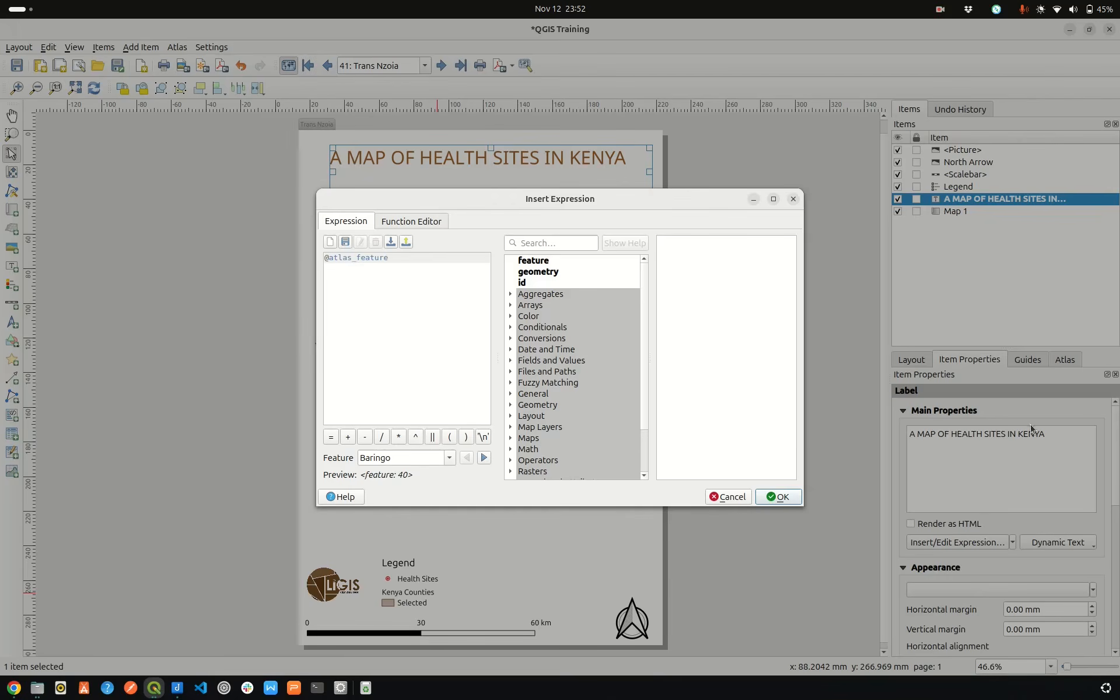
left_click(781, 497)
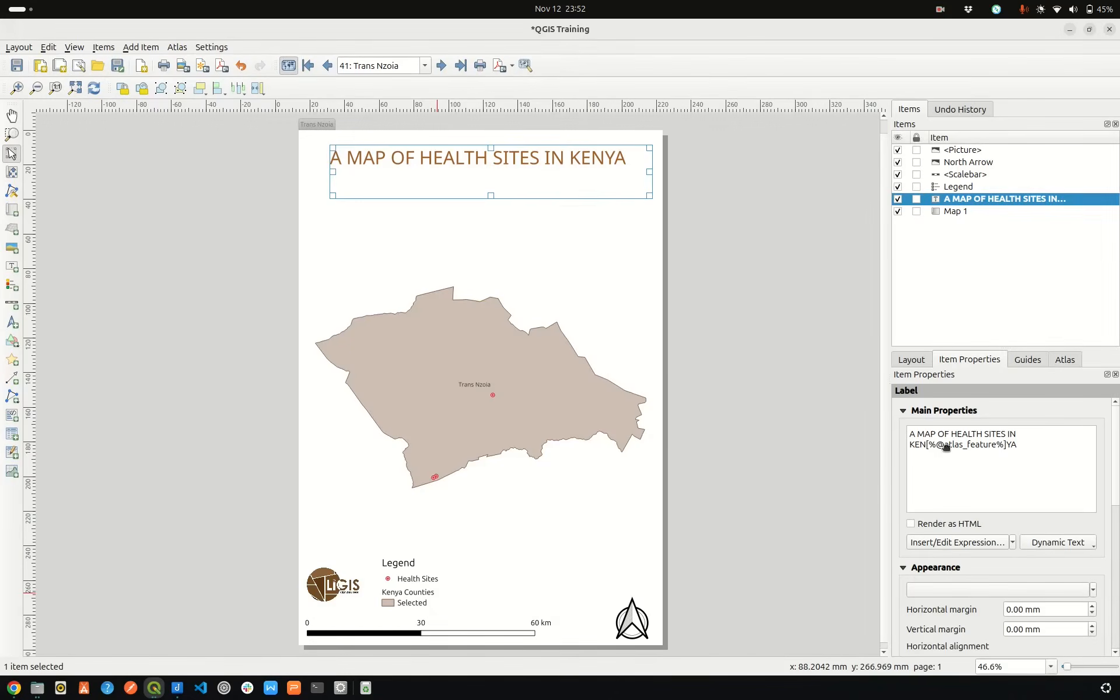
left_click(926, 445)
key("BackSpace")
key("BackSpace")
key("BackSpace")
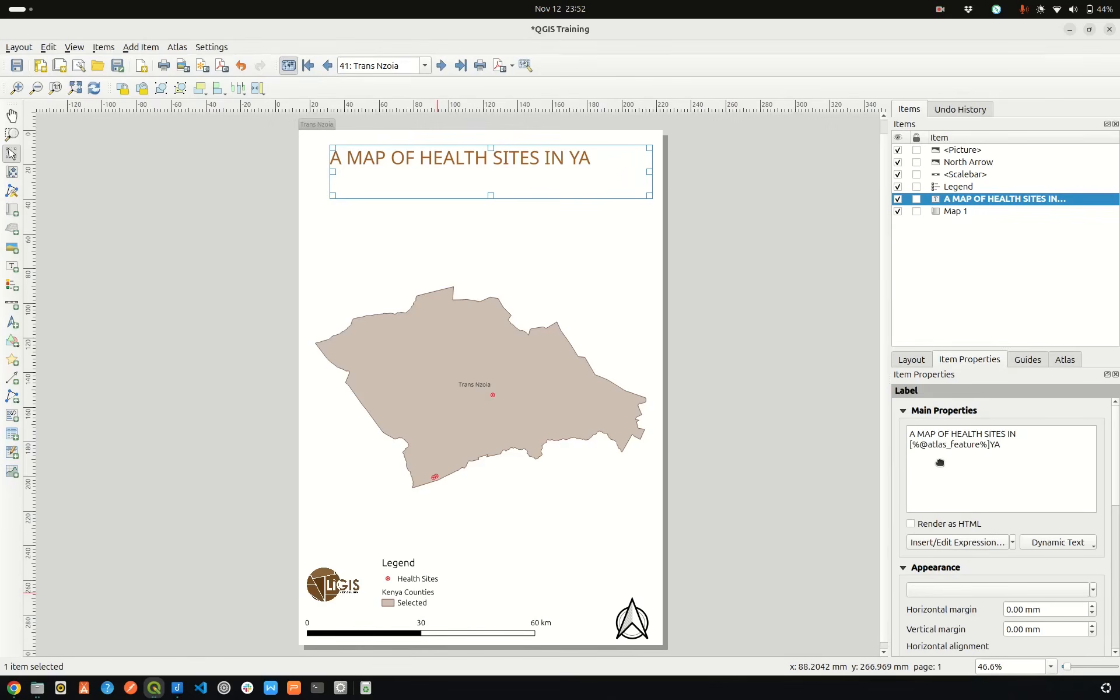
key("BackSpace")
key("BackSpace")
key("BackSpace")
left_click_drag(1000, 450, 905, 427)
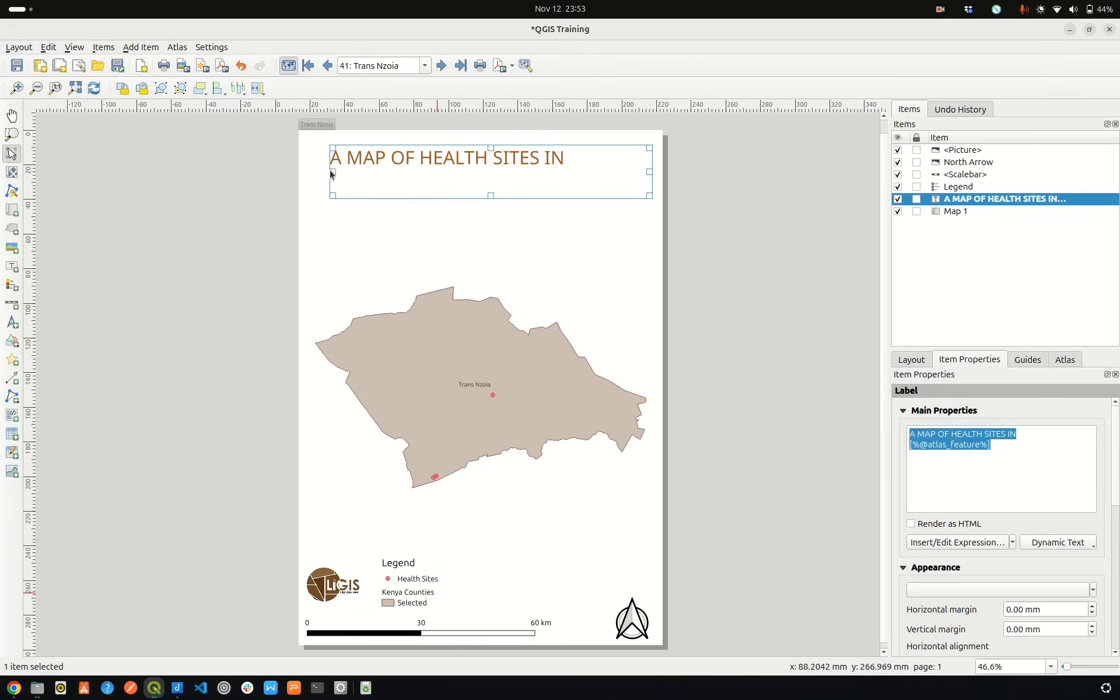
Step: Reduce the title label's font size to 24 points and return to its main properties
left_click(993, 590)
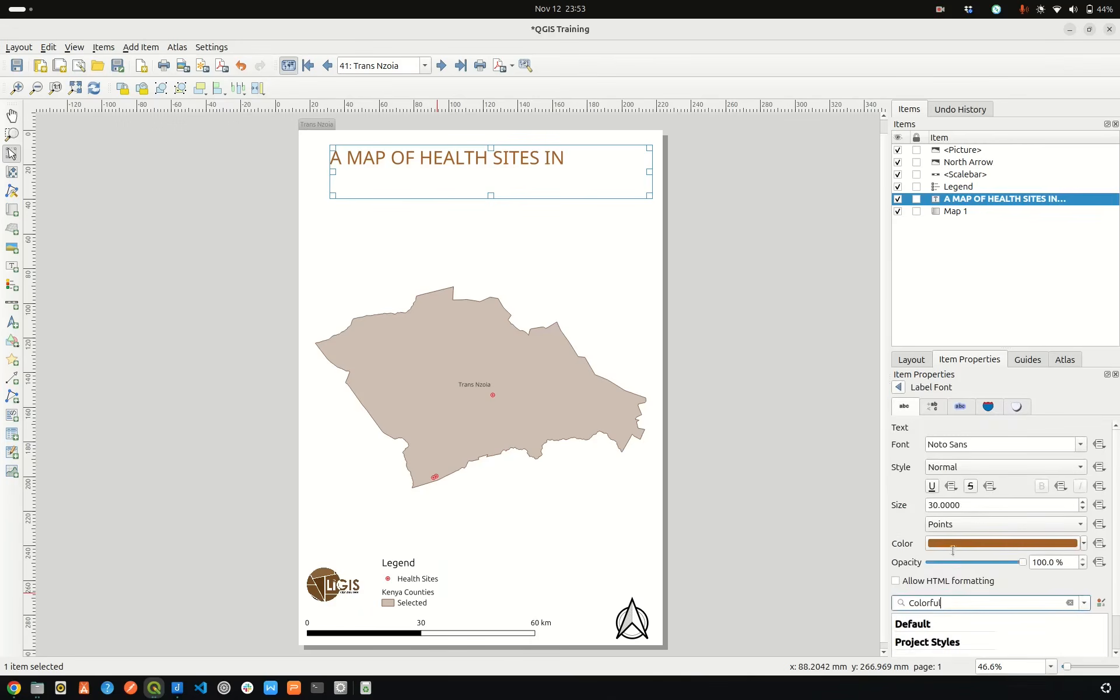
left_click(1082, 508)
left_click(1083, 508)
left_click(1083, 508)
left_click(1083, 508)
left_click(1083, 508)
left_click(1083, 508)
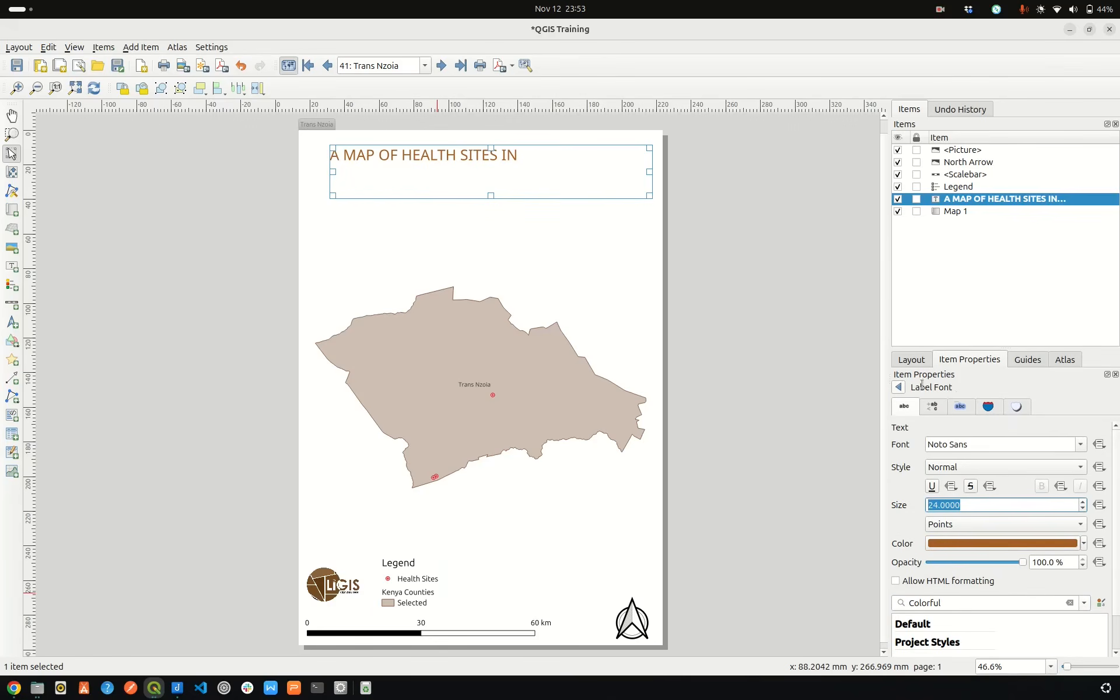
left_click(898, 386)
left_click(1002, 471)
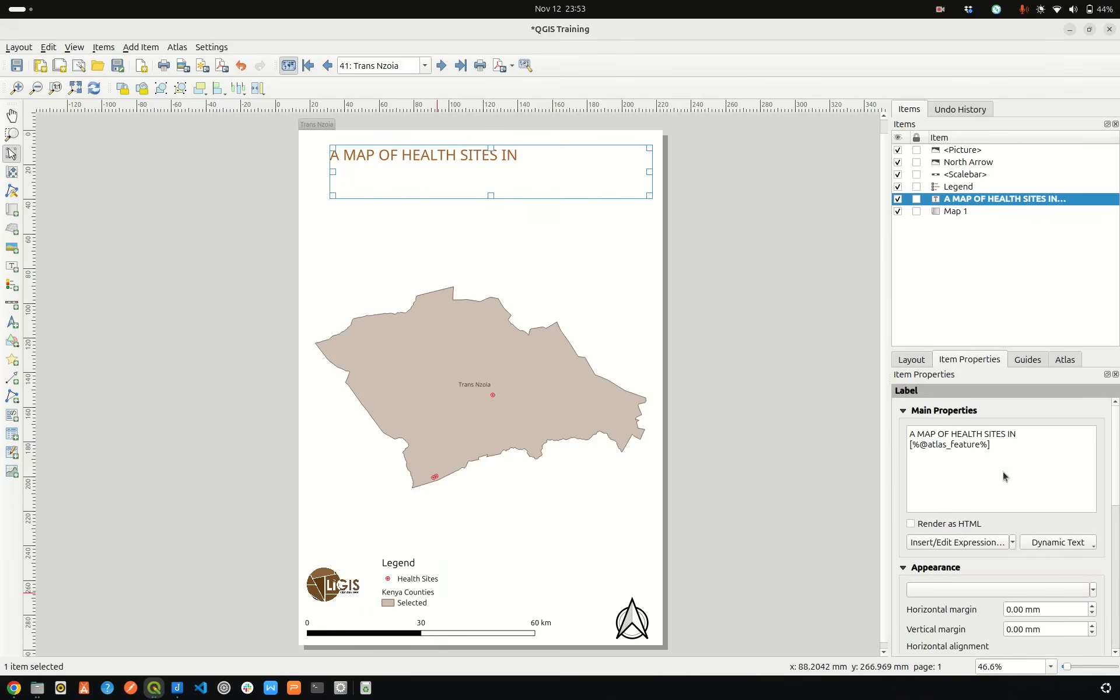
Step: Preview the Turkana atlas page and move the title label closer to the page's top edge
left_click(627, 298)
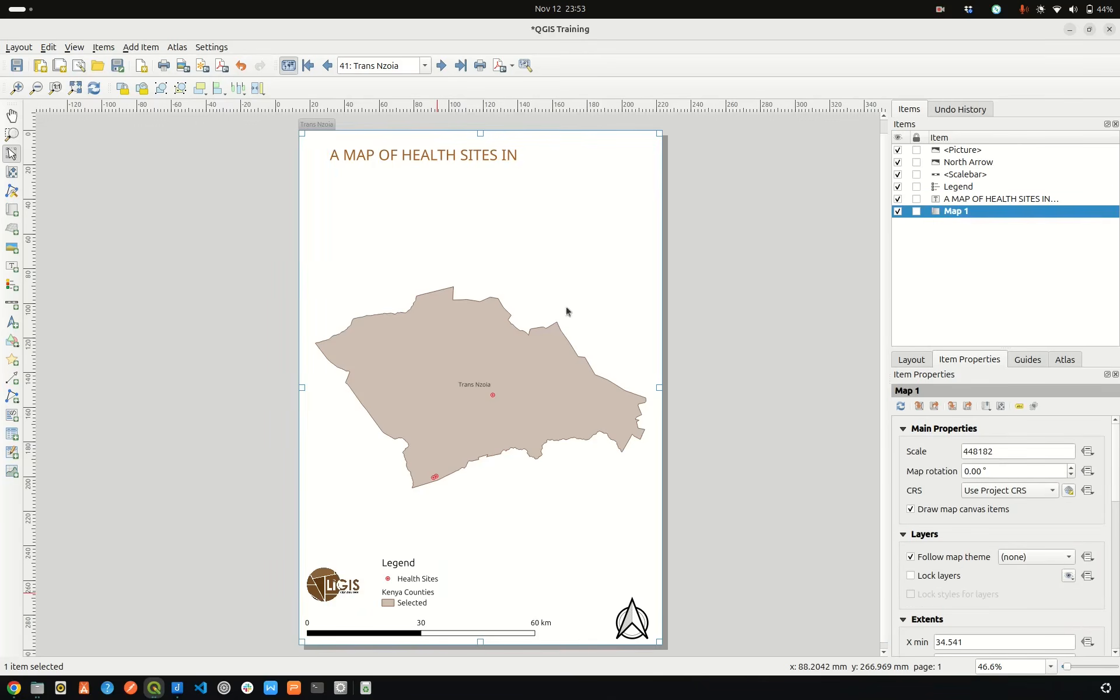
left_click(440, 66)
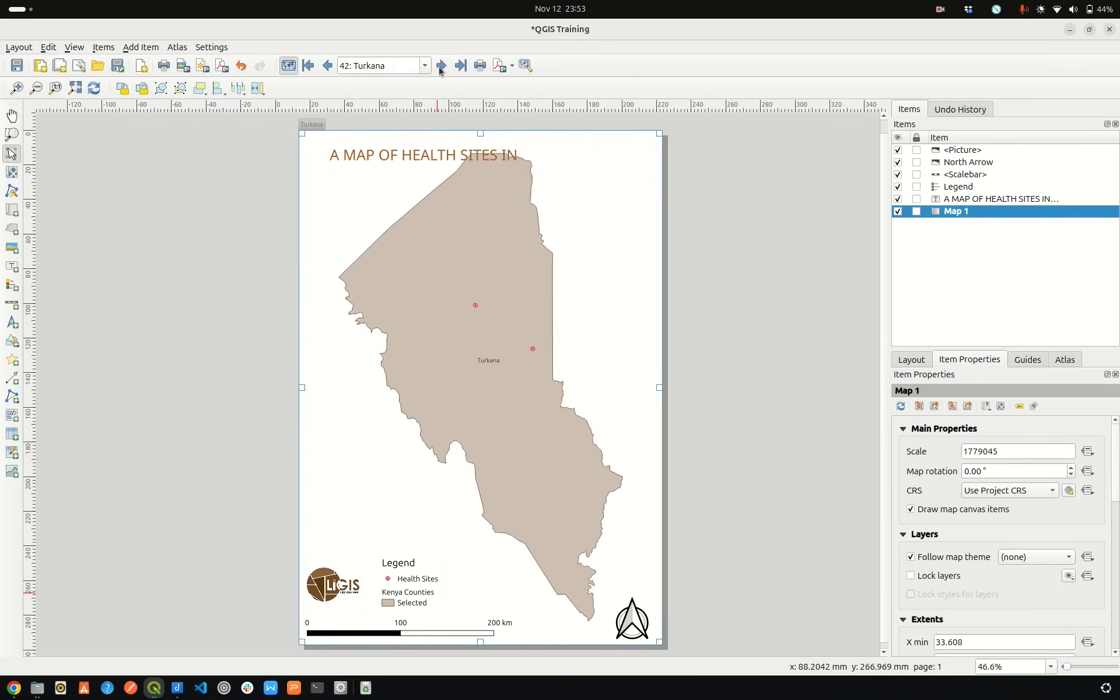
left_click(446, 156)
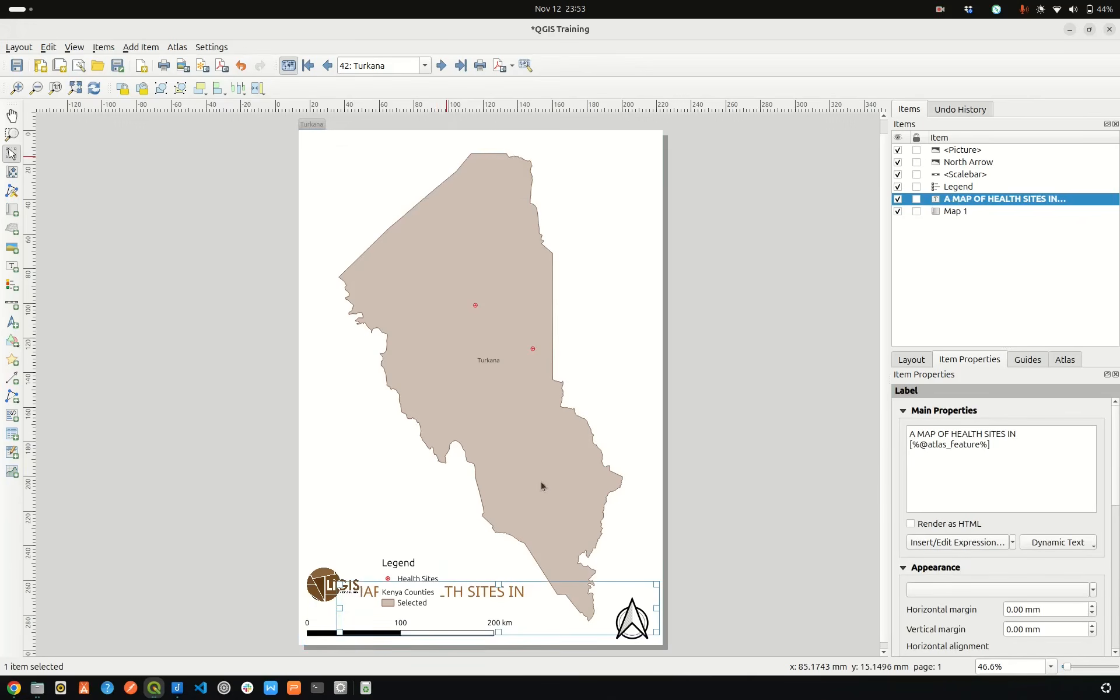
key("ctrl+z")
key("ctrl+shift+z")
double_click(1069, 435)
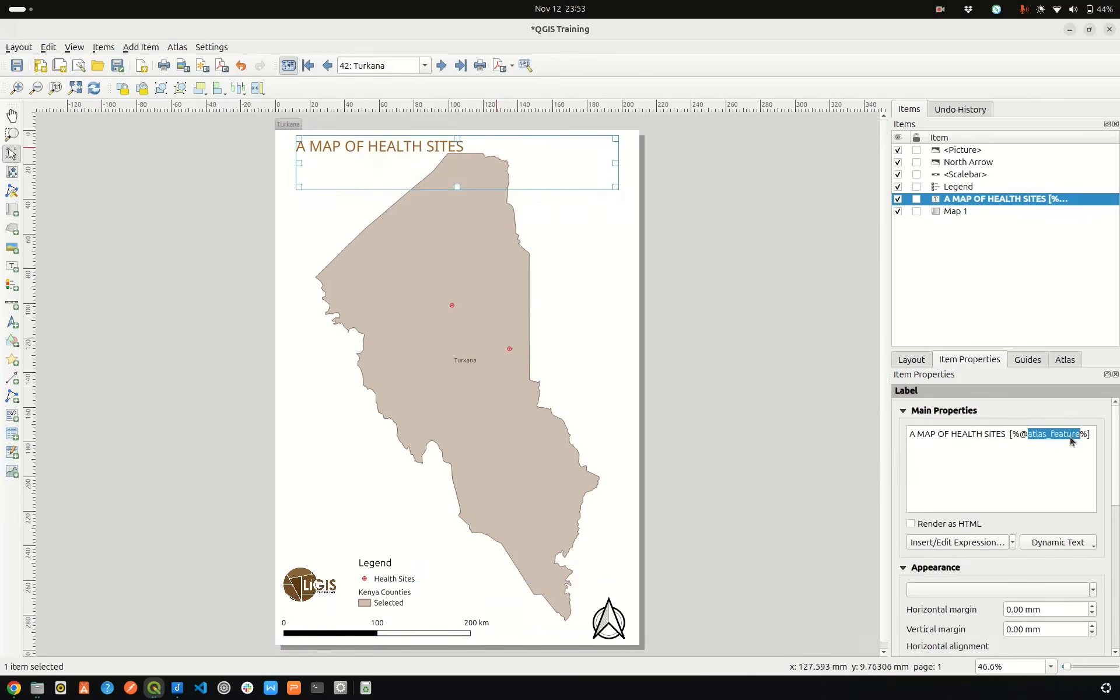
left_click(957, 543)
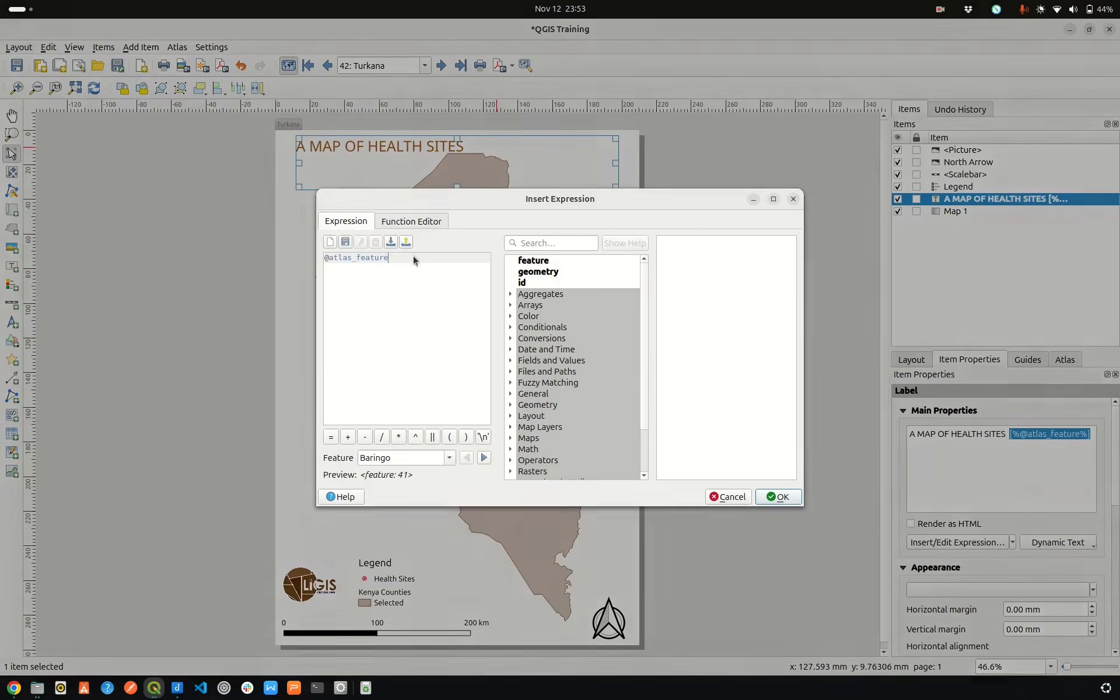
key("BackSpace")
key("BackSpace")
key("BackSpace")
key("BackSpace")
key("BackSpace")
key("BackSpace")
key("BackSpace")
type("pa")
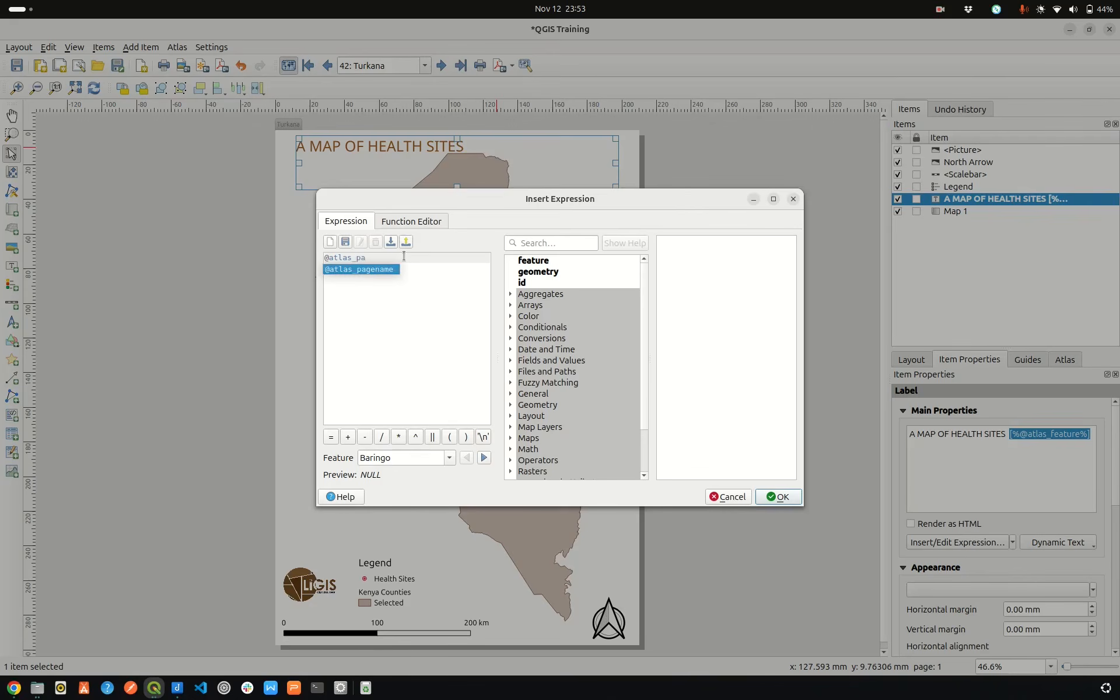
key("Return")
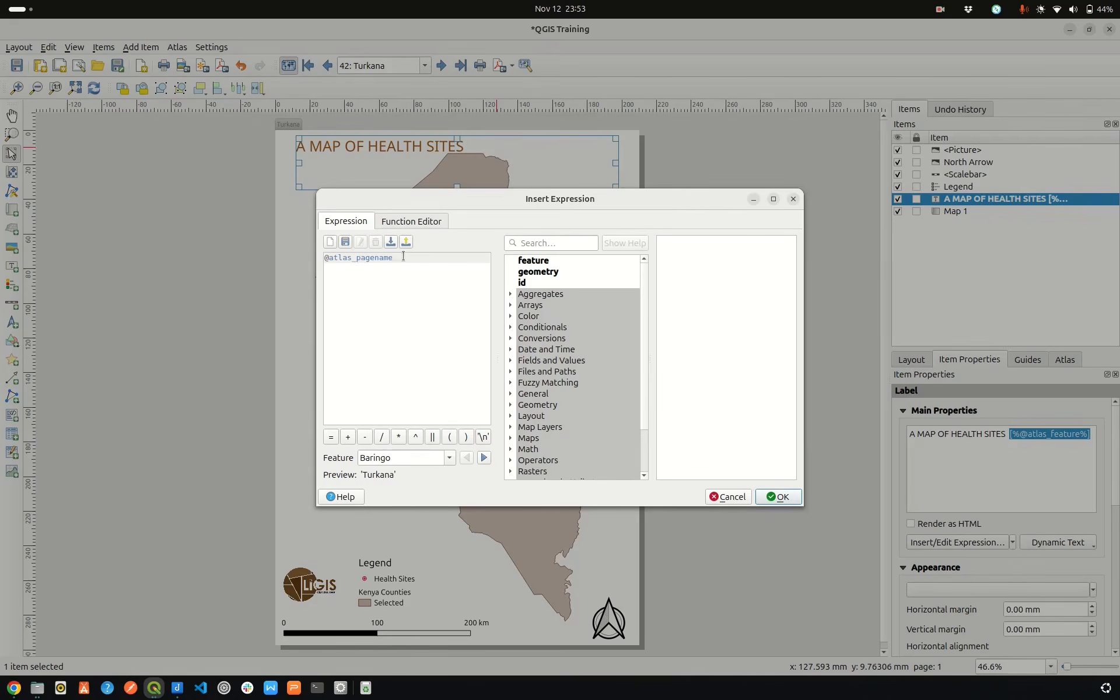
left_click(779, 497)
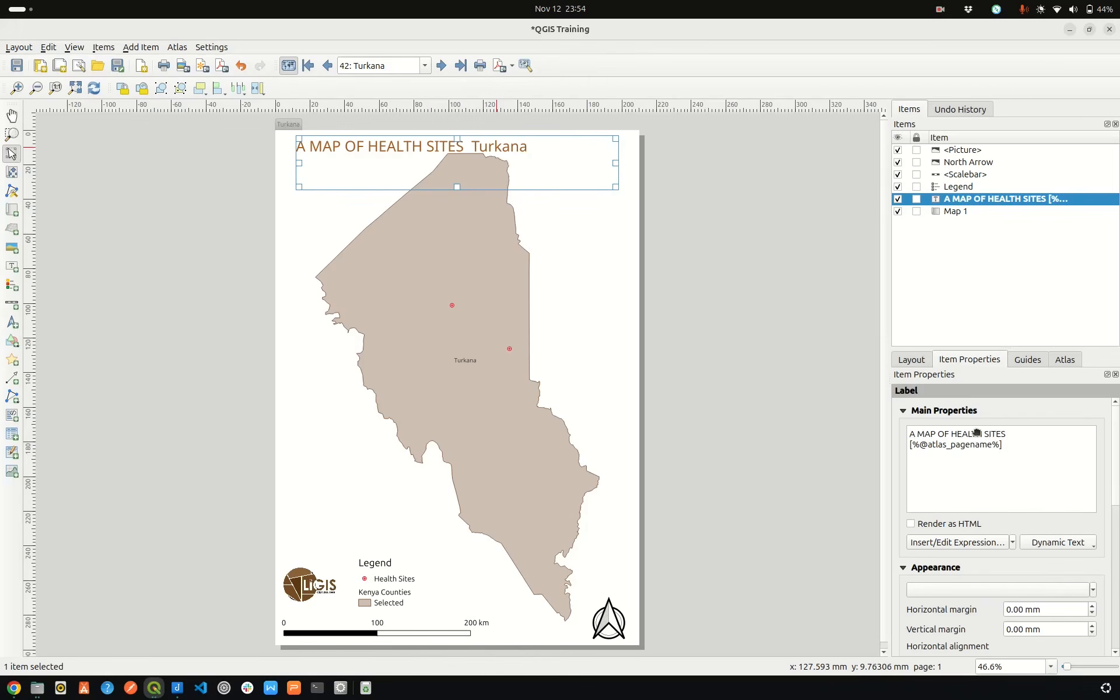
key("BackSpace")
key("BackSpace")
key("BackSpace")
key("BackSpace")
key("BackSpace")
key("BackSpace")
key("BackSpace")
key("BackSpace")
key("BackSpace")
key("BackSpace")
key("BackSpace")
key("BackSpace")
key("BackSpace")
key("BackSpace")
key("BackSpace")
key("BackSpace")
key("BackSpace")
key("BackSpace")
key("BackSpace")
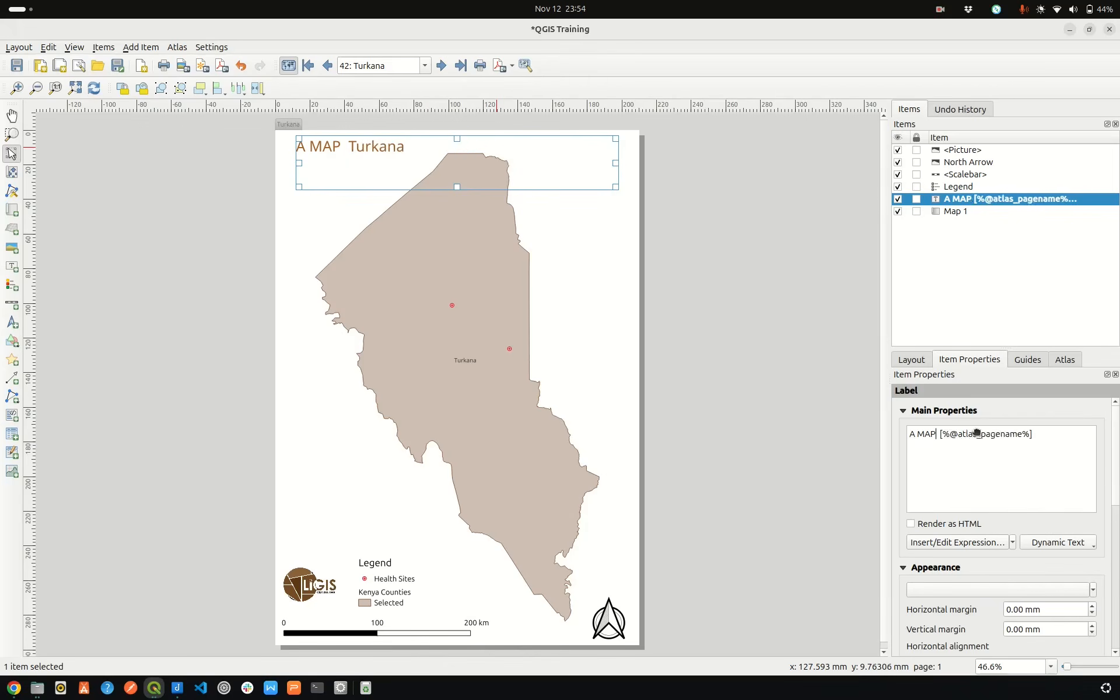
type("map of")
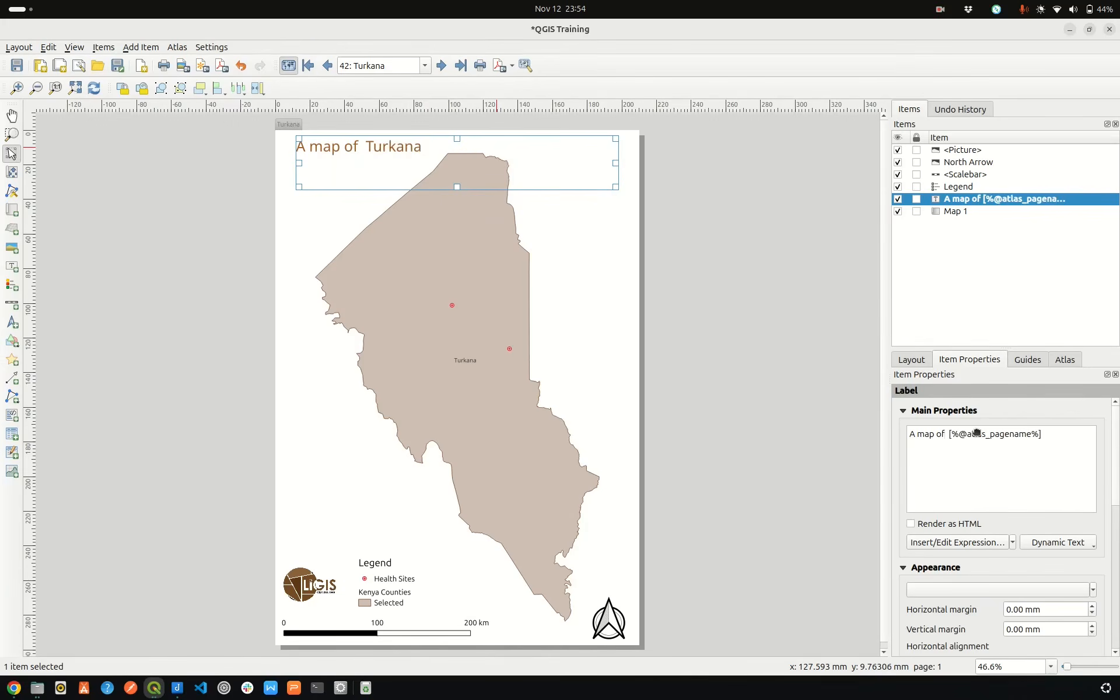
type(" health sites")
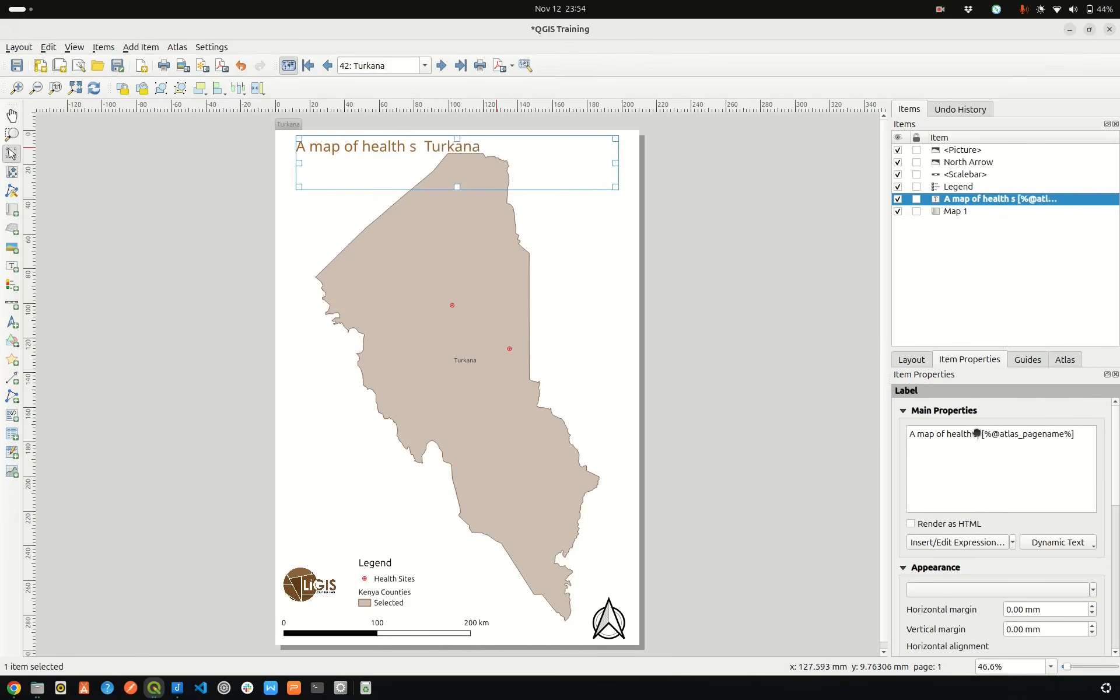
type(" in")
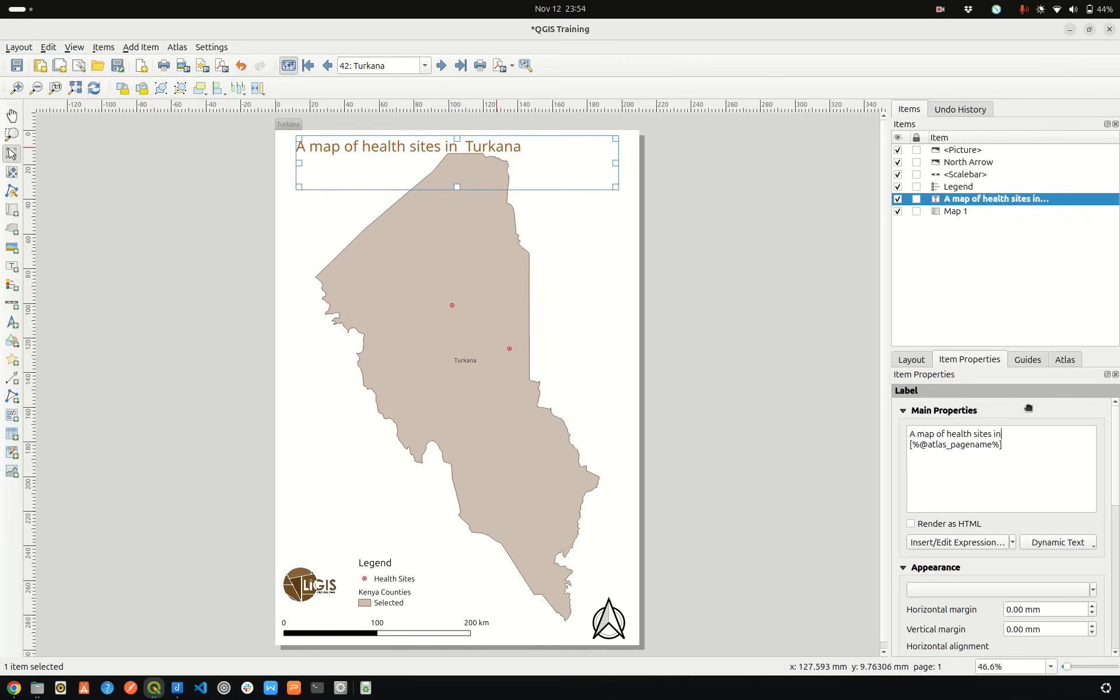
left_click(1007, 445)
type("county")
left_click(380, 207)
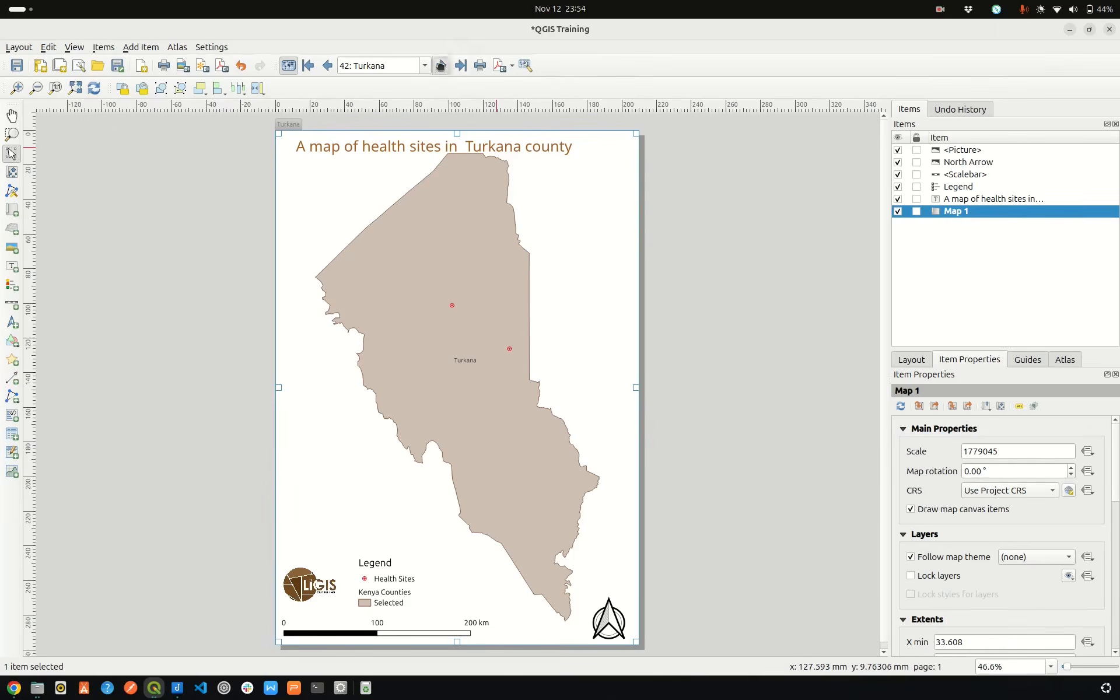
Step: Preview the Uasin Gishu atlas page, compare it with the main QGIS map canvas, and return to the print layout
left_click(441, 66)
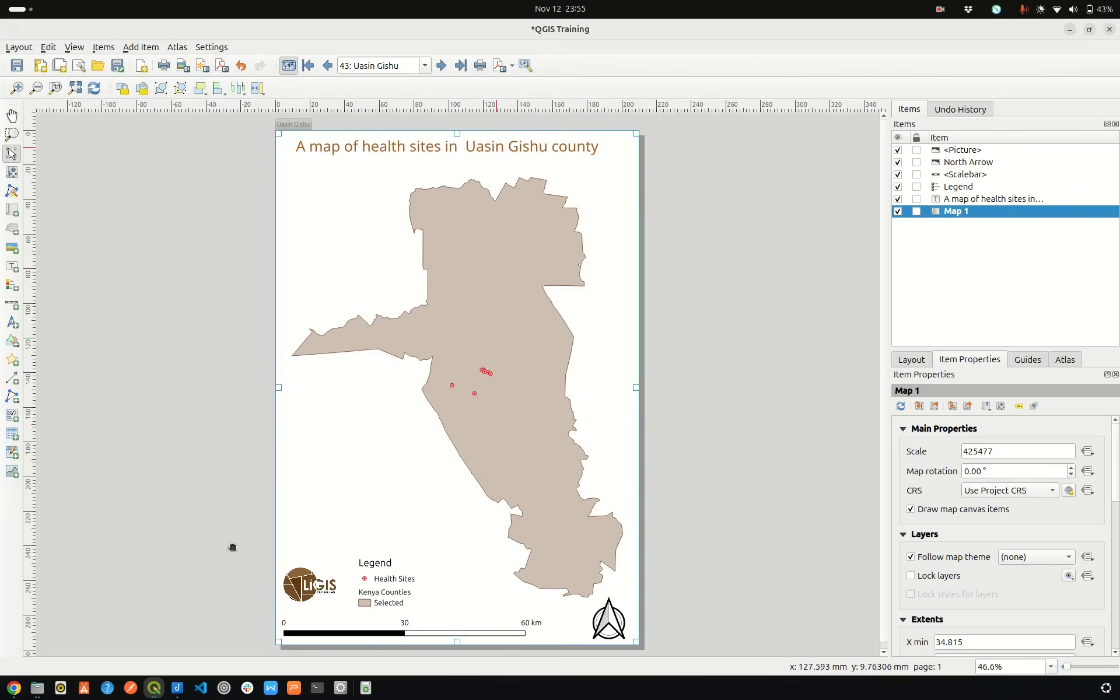
left_click(153, 688)
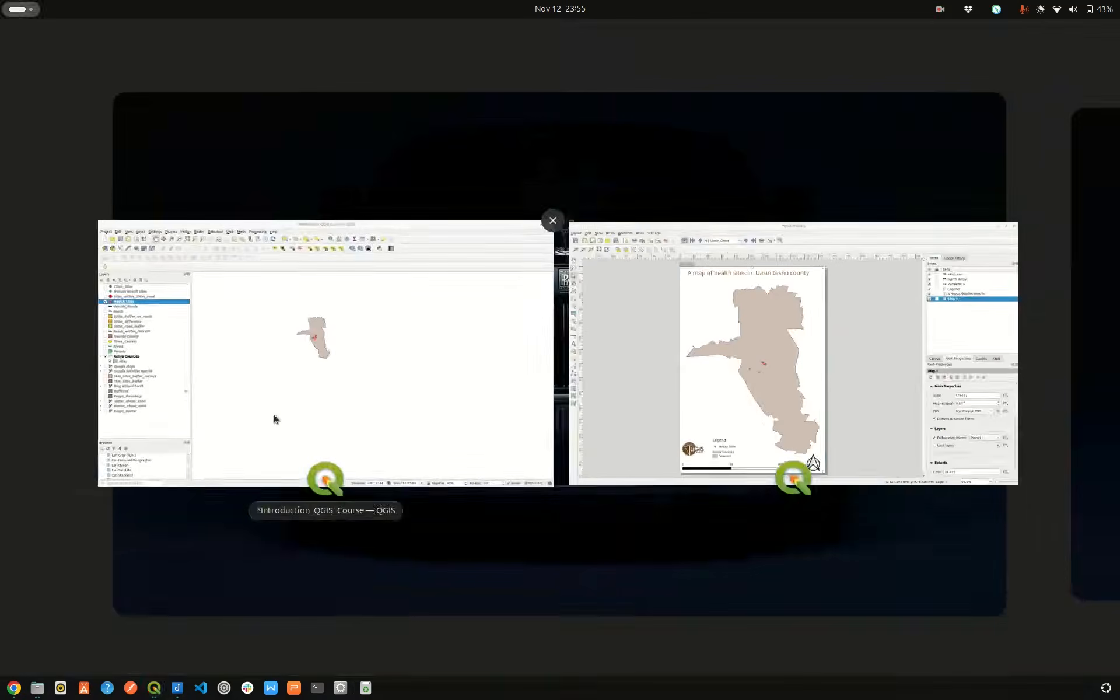
left_click(274, 415)
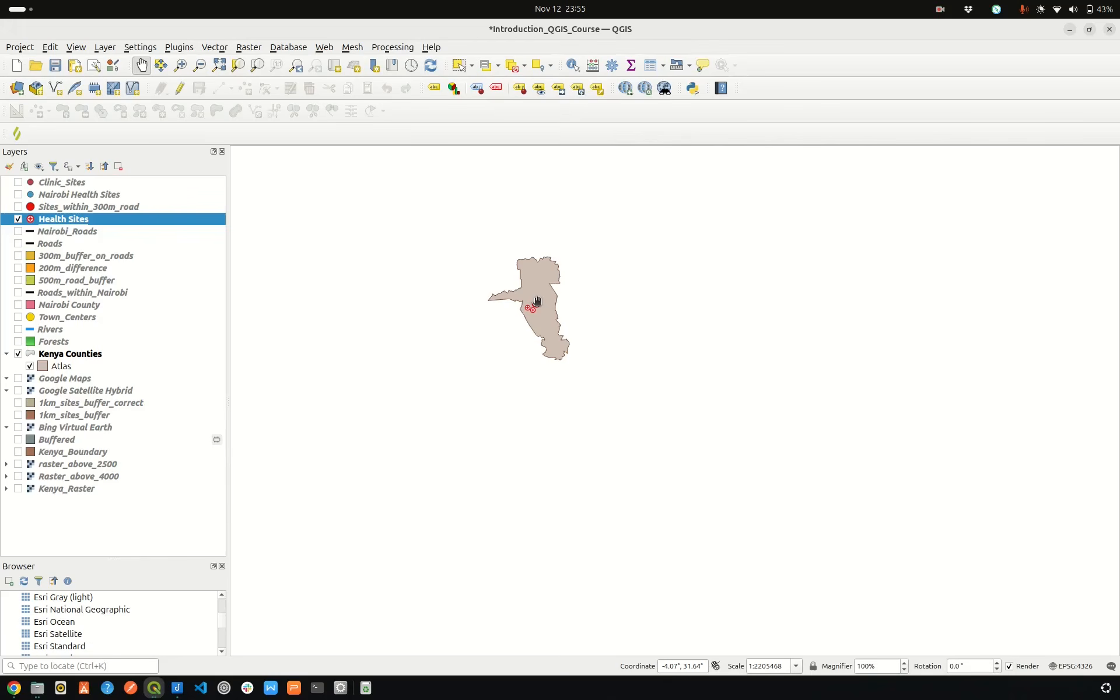
left_click(154, 687)
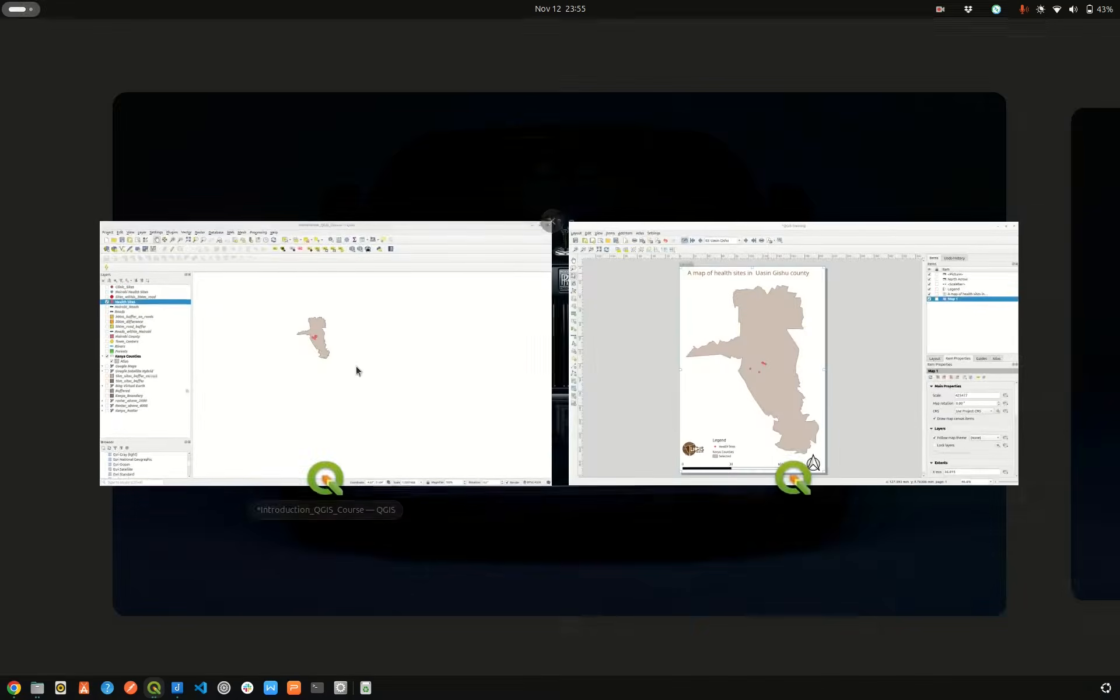
left_click(750, 390)
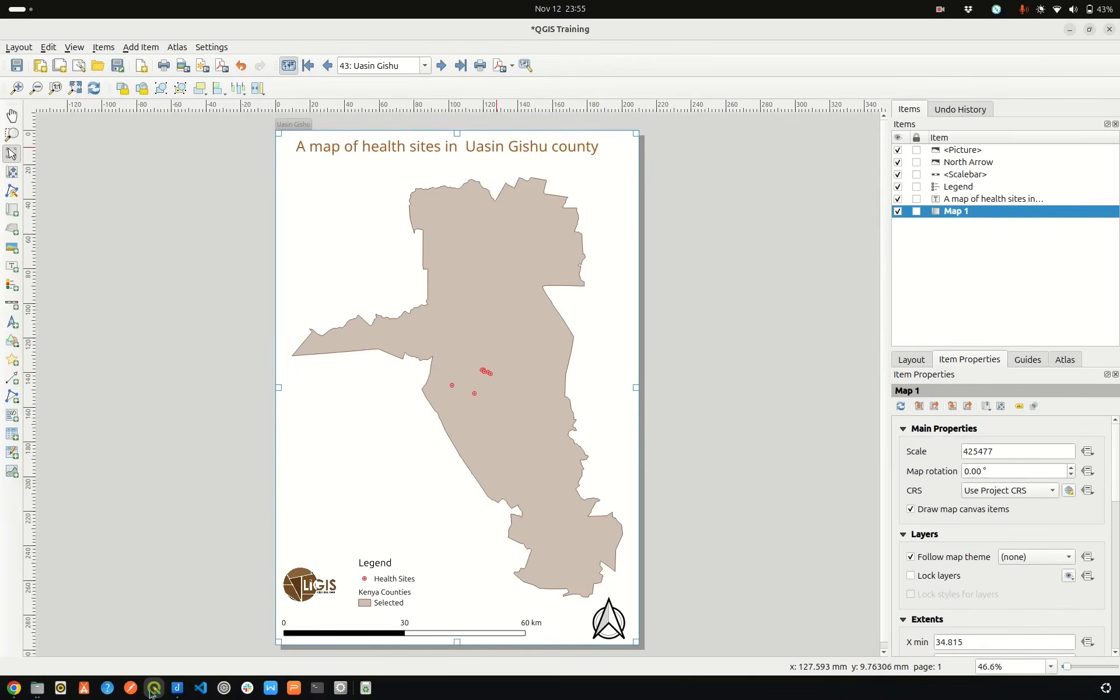
Step: Open the earlier Atlas.pdf from the file manager, review its first pages, and return to the print layout
left_click(36, 687)
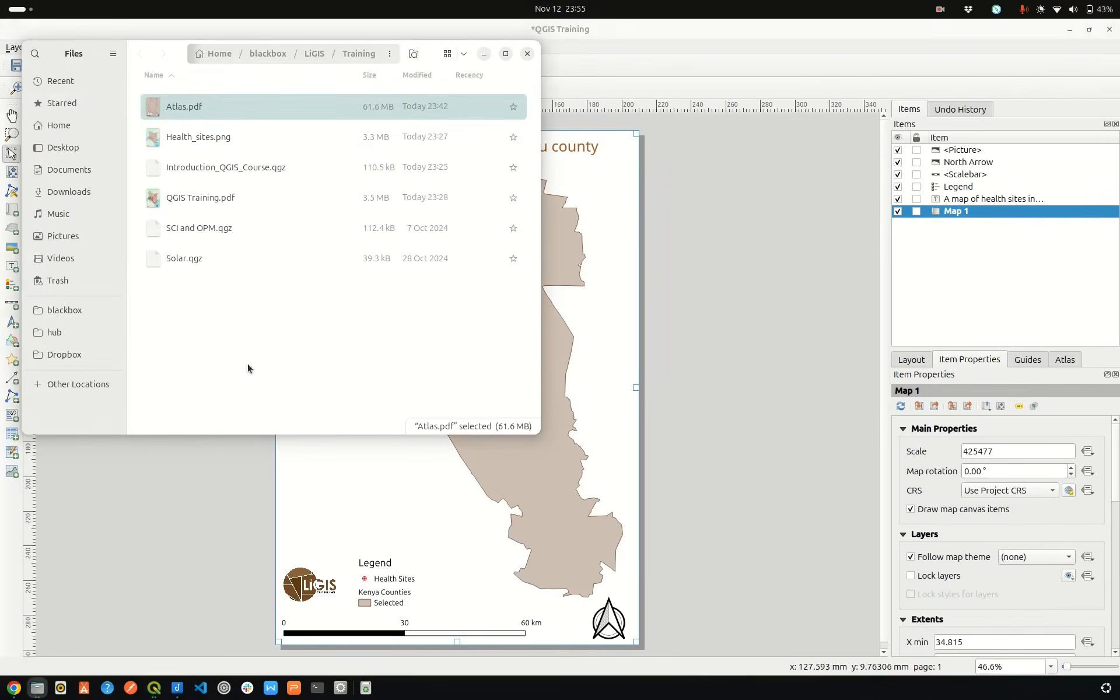
double_click(225, 106)
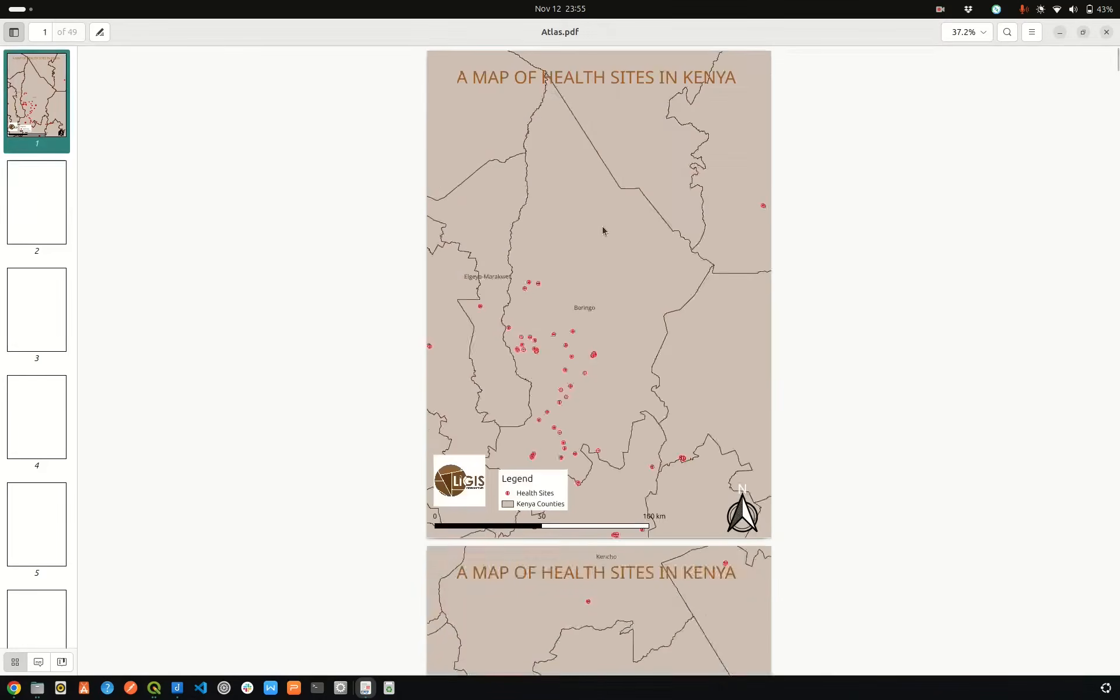
scroll(602, 227, "down", 15)
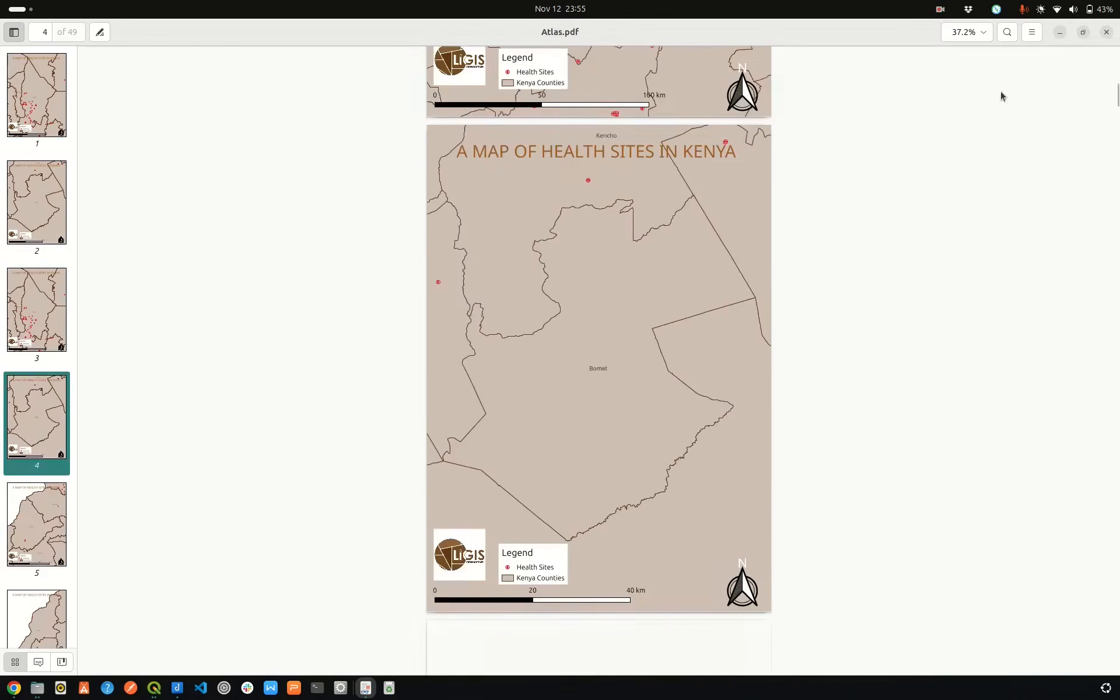
left_click(1106, 31)
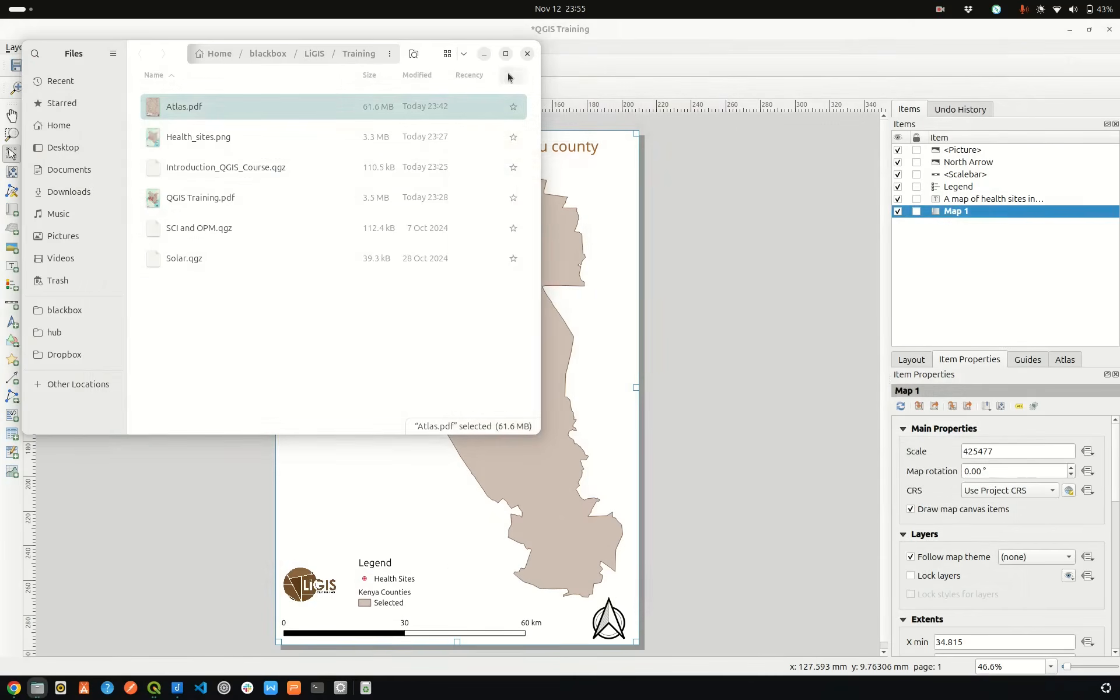
left_click(760, 204)
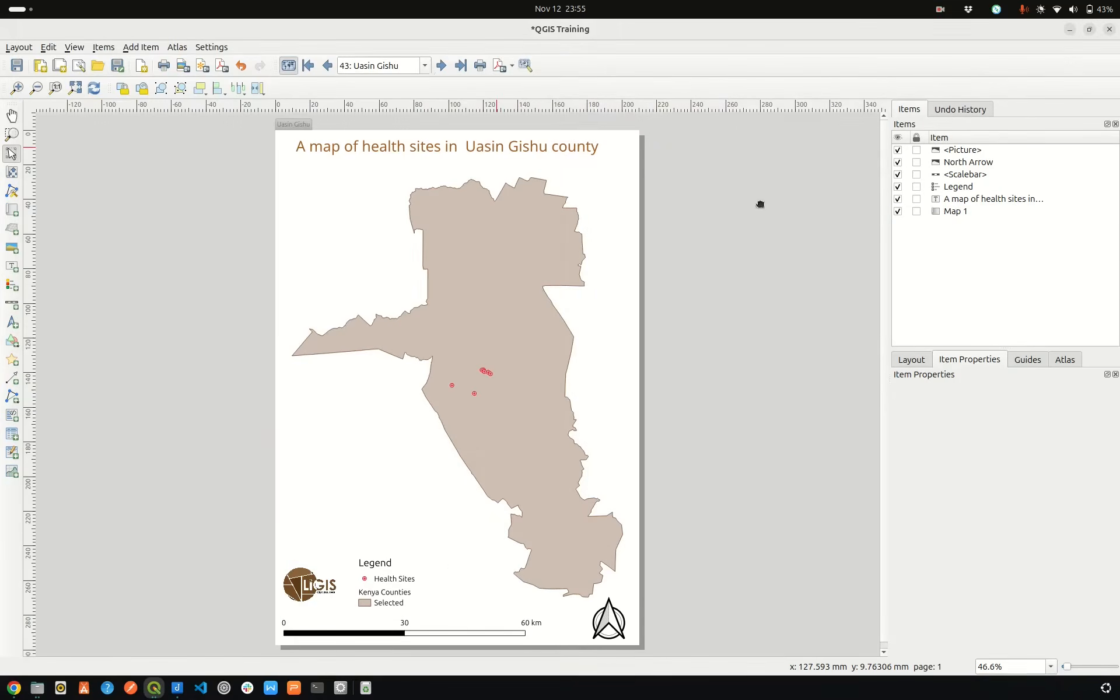
Step: Export the whole atlas to a single PDF named QGIS Training Atlas.pdf in the Projects folder, keeping the default PDF export options
left_click(513, 69)
left_click(560, 114)
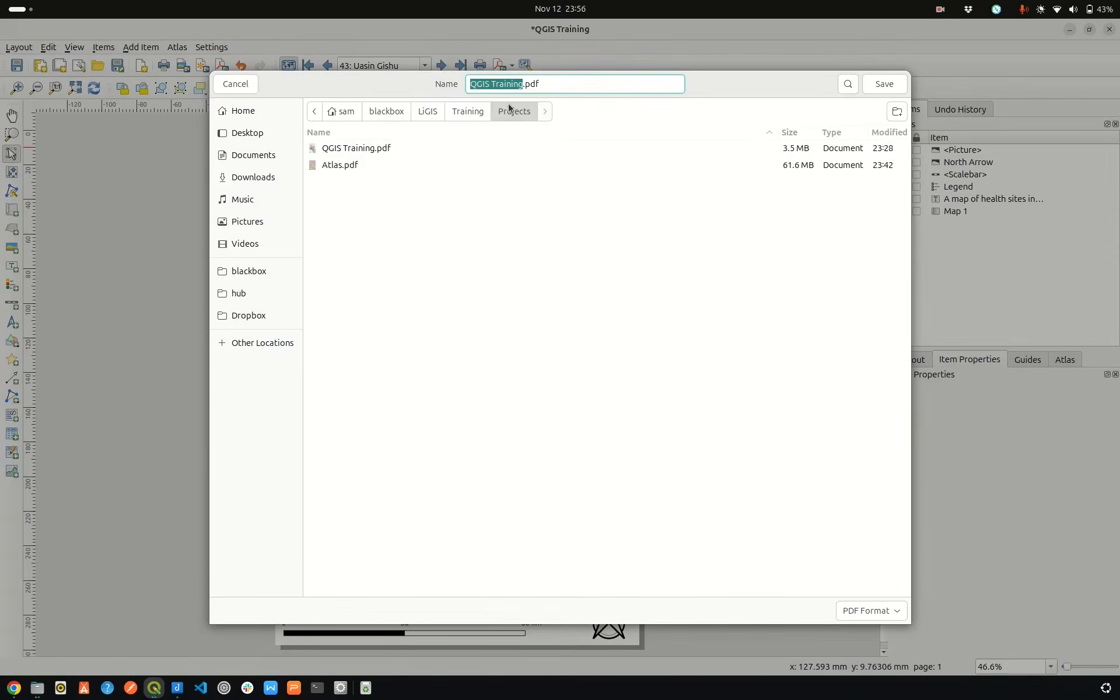
key("Right")
type("Atlas")
left_click(884, 83)
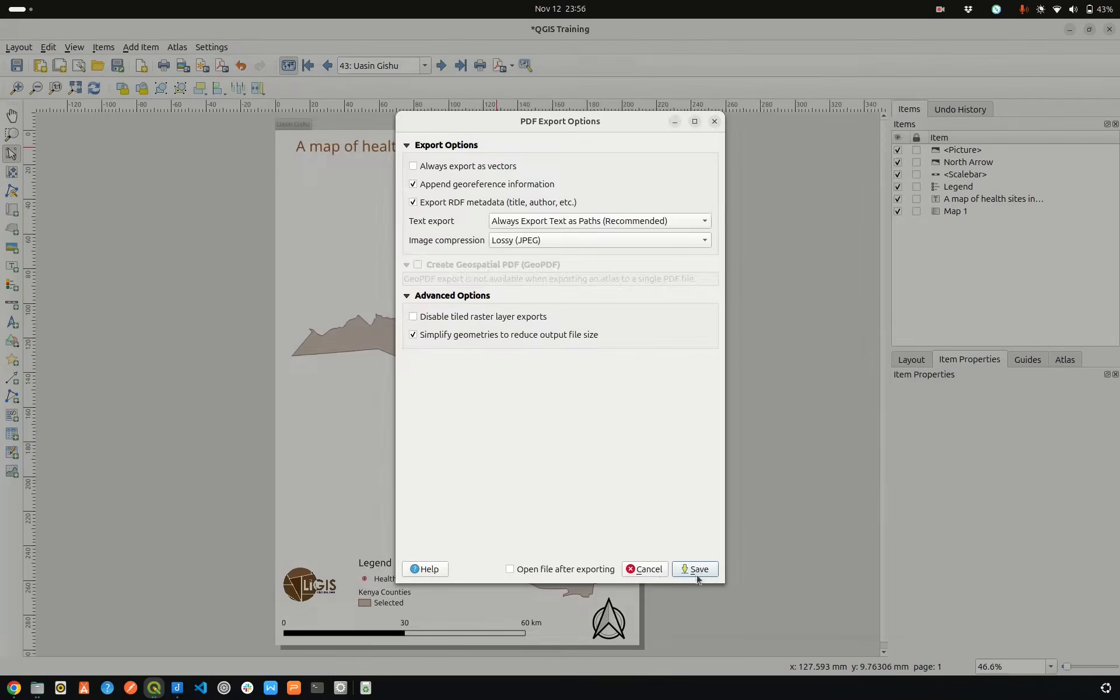
left_click(697, 575)
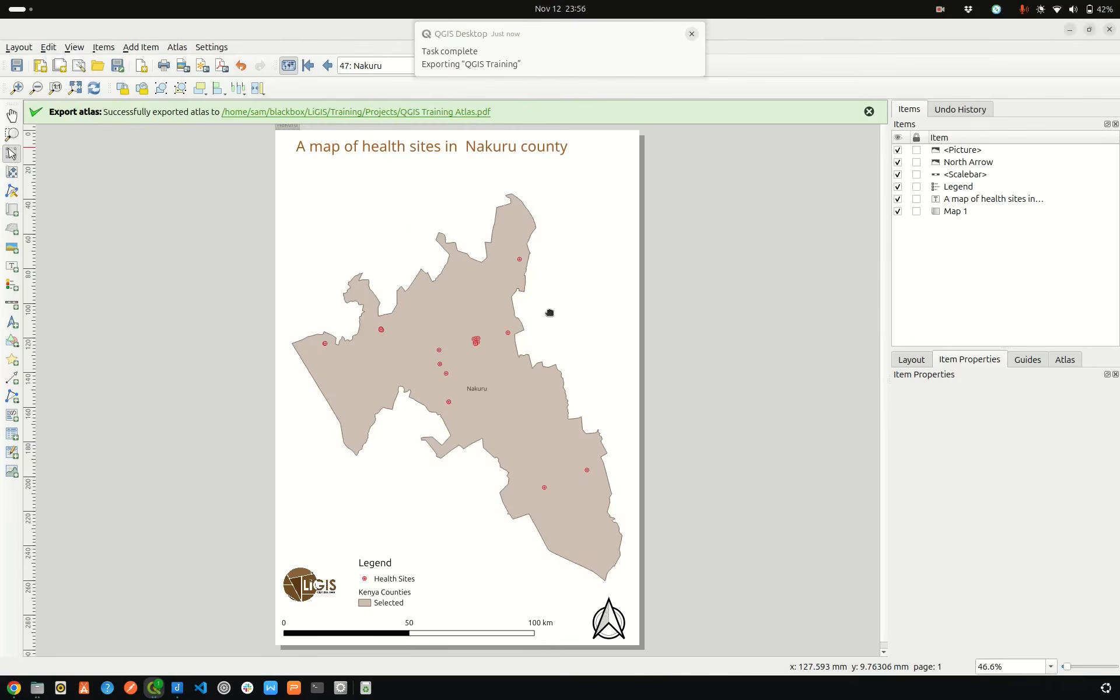
Step: Open the exported QGIS Training Atlas.pdf from its folder, maximize the viewer, and check the county pages from Baringo to Isiolo
left_click(444, 114)
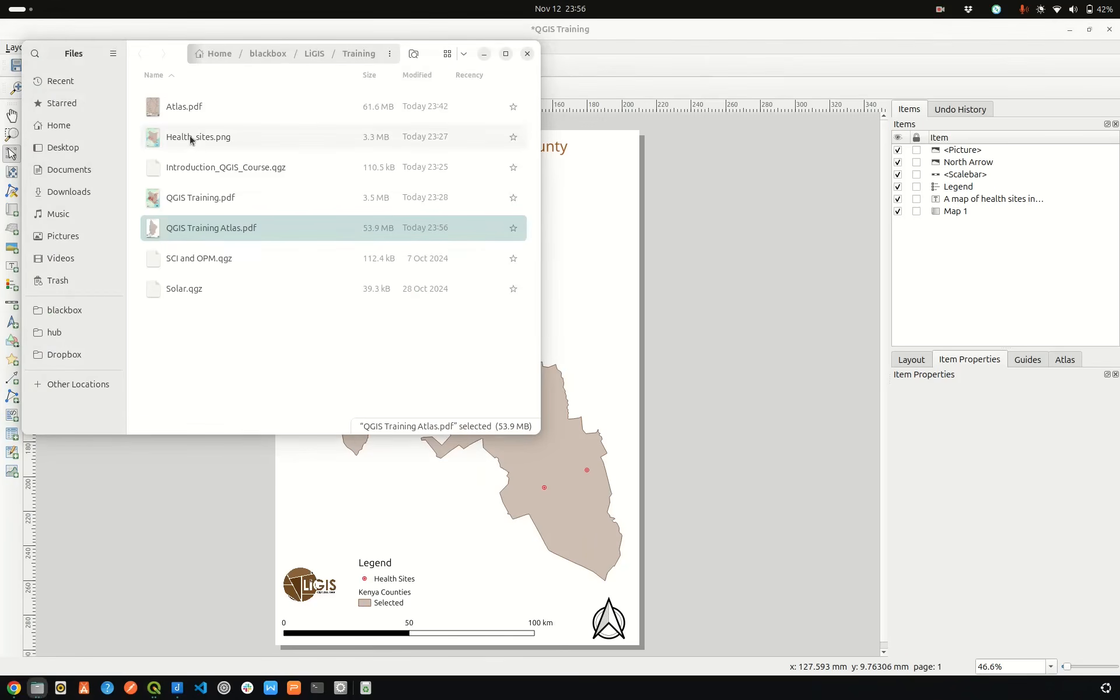
double_click(242, 232)
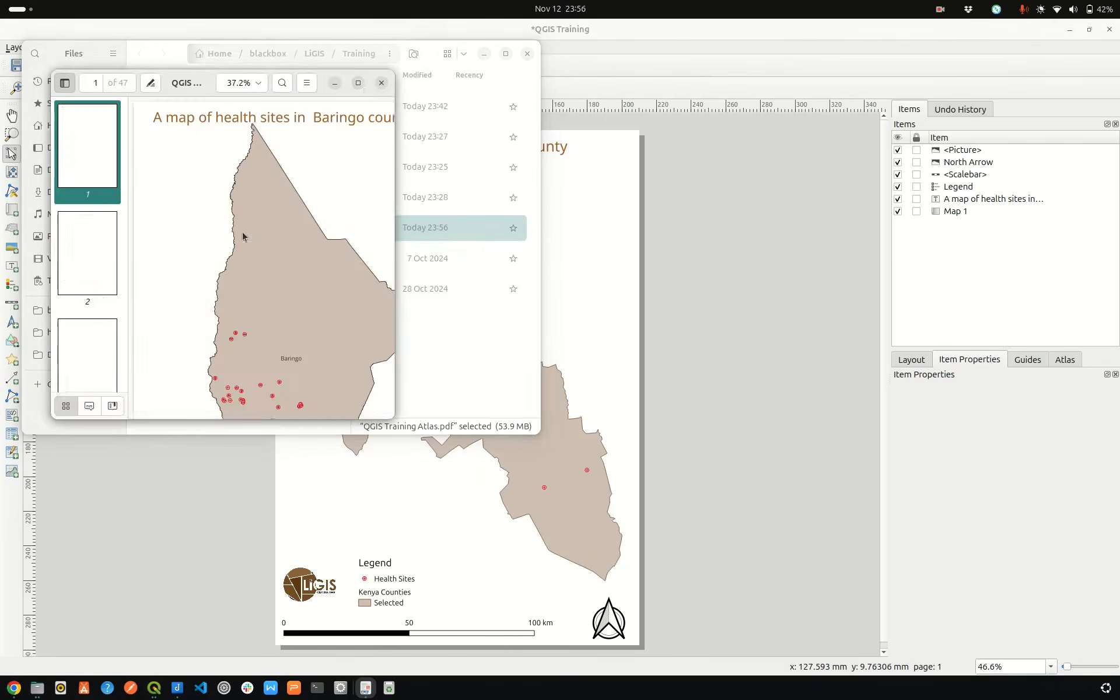
left_click(363, 89)
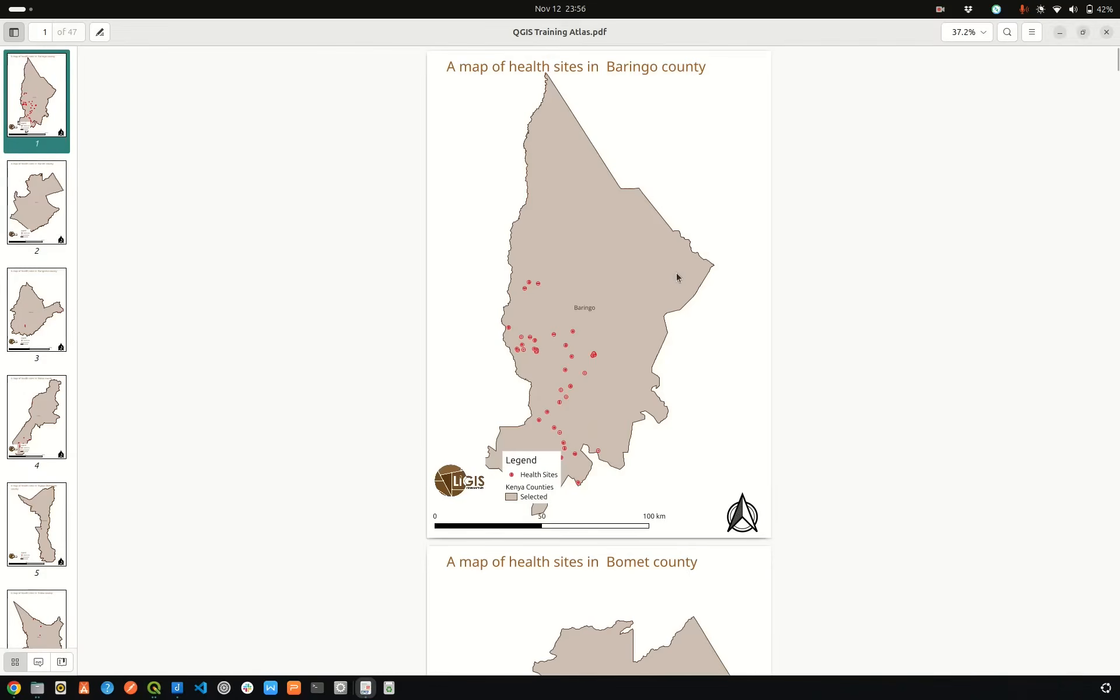
scroll(655, 252, "down", 10)
scroll(657, 250, "down", 15)
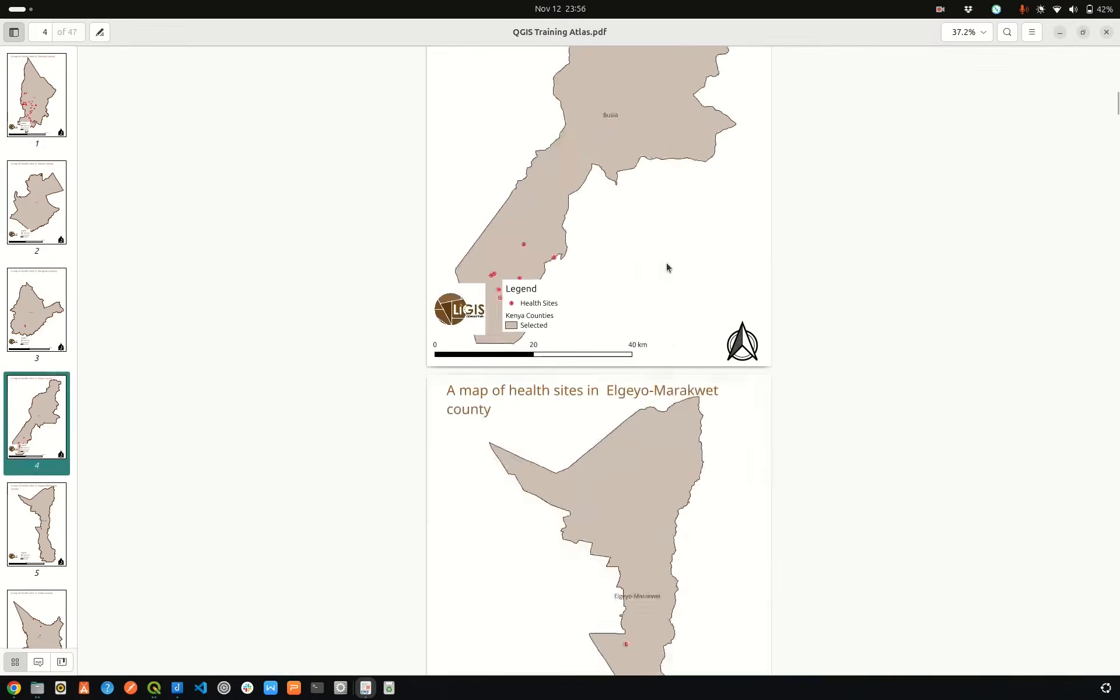
scroll(642, 227, "down", 10)
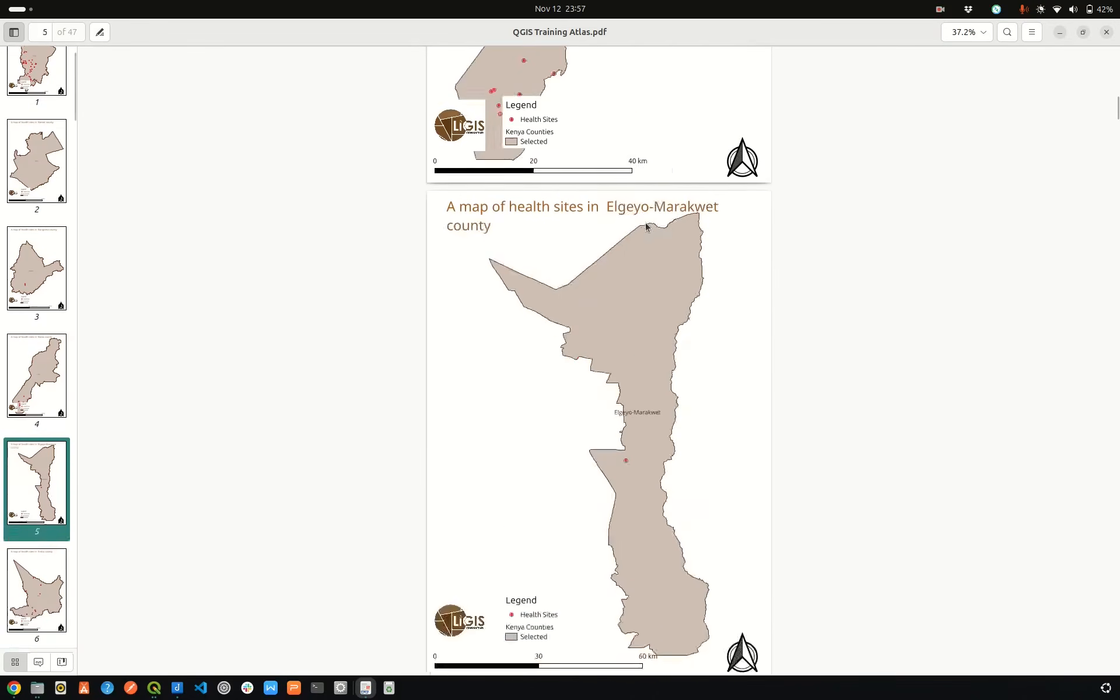
scroll(634, 241, "down", 5)
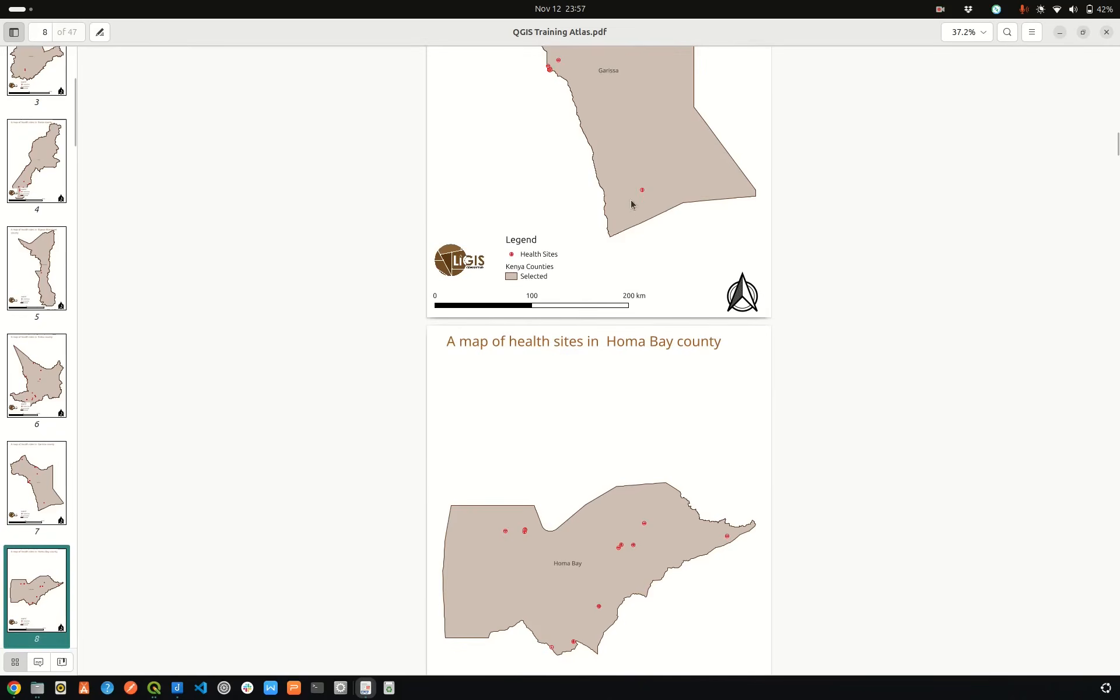
scroll(630, 199, "down", 8)
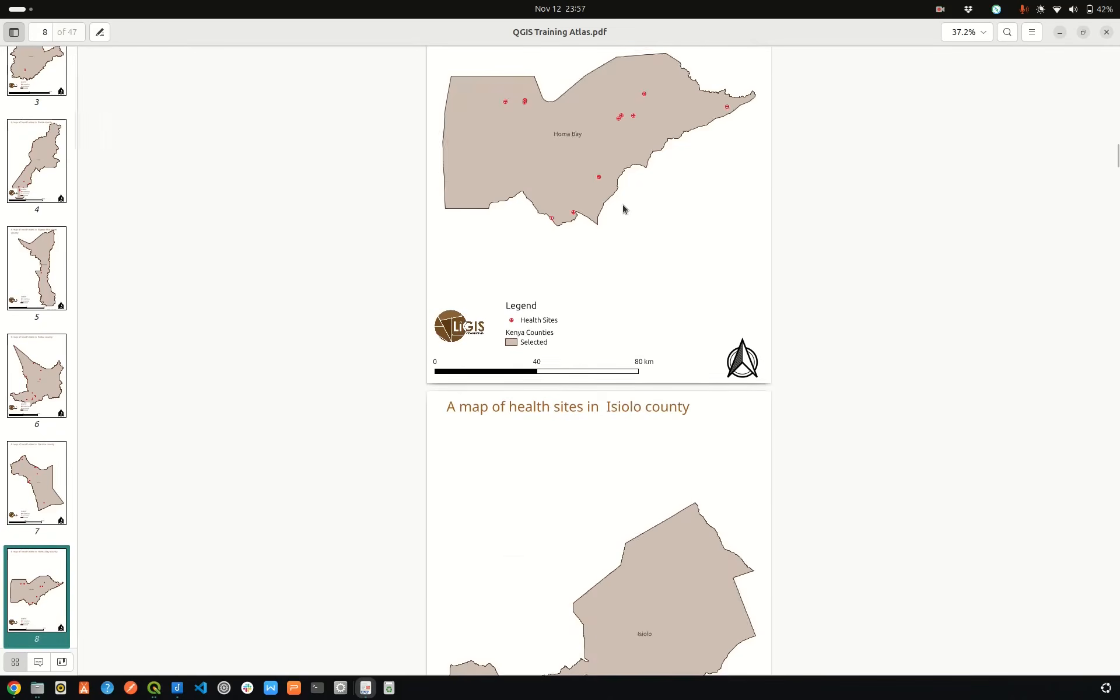
scroll(627, 228, "down", 6)
Step: Go back through the PDF pages to Baringo, checking how the legend, logo and title sit against each county map
scroll(598, 202, "up", 9)
scroll(597, 199, "up", 20)
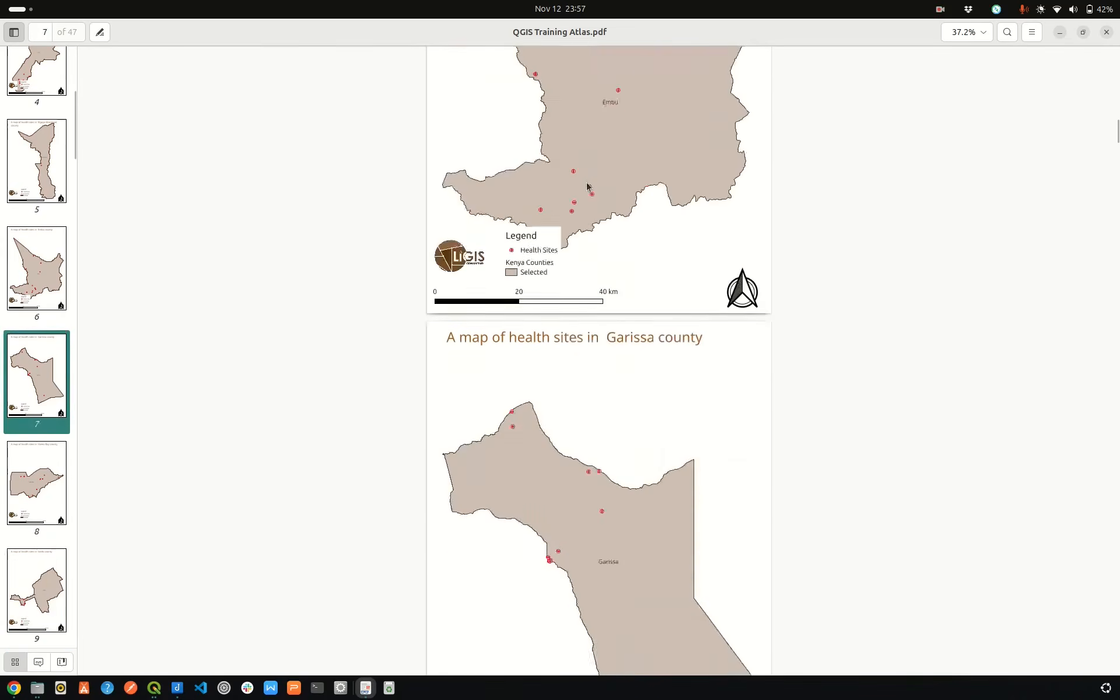
scroll(570, 295, "up", 9)
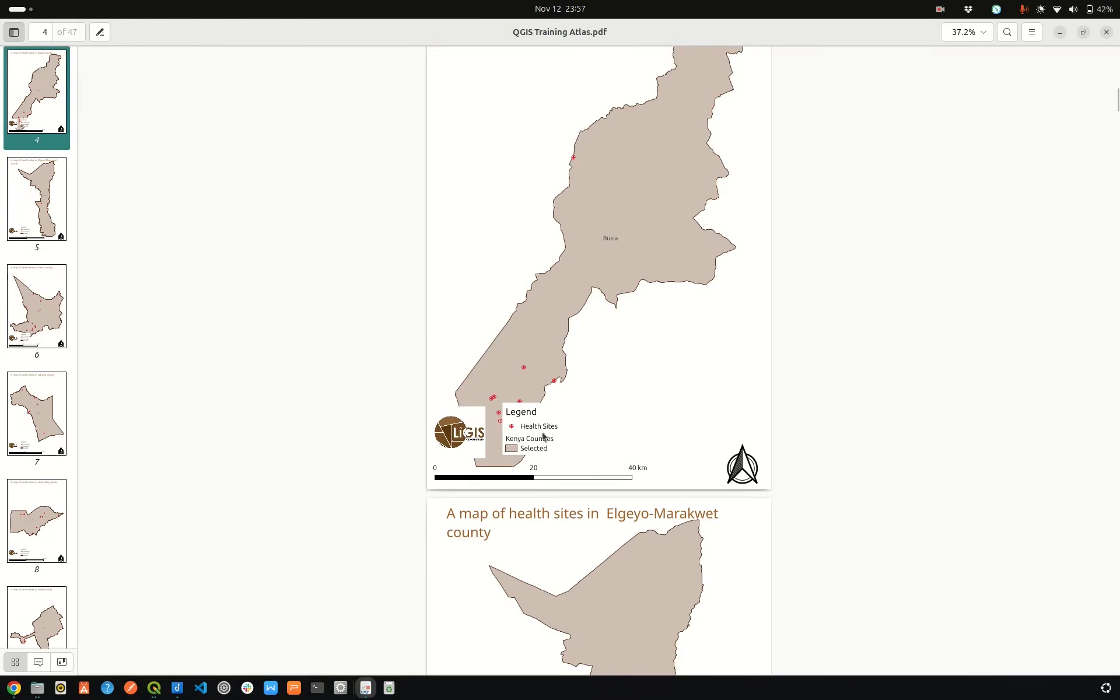
scroll(636, 424, "up", 6)
scroll(643, 421, "up", 4)
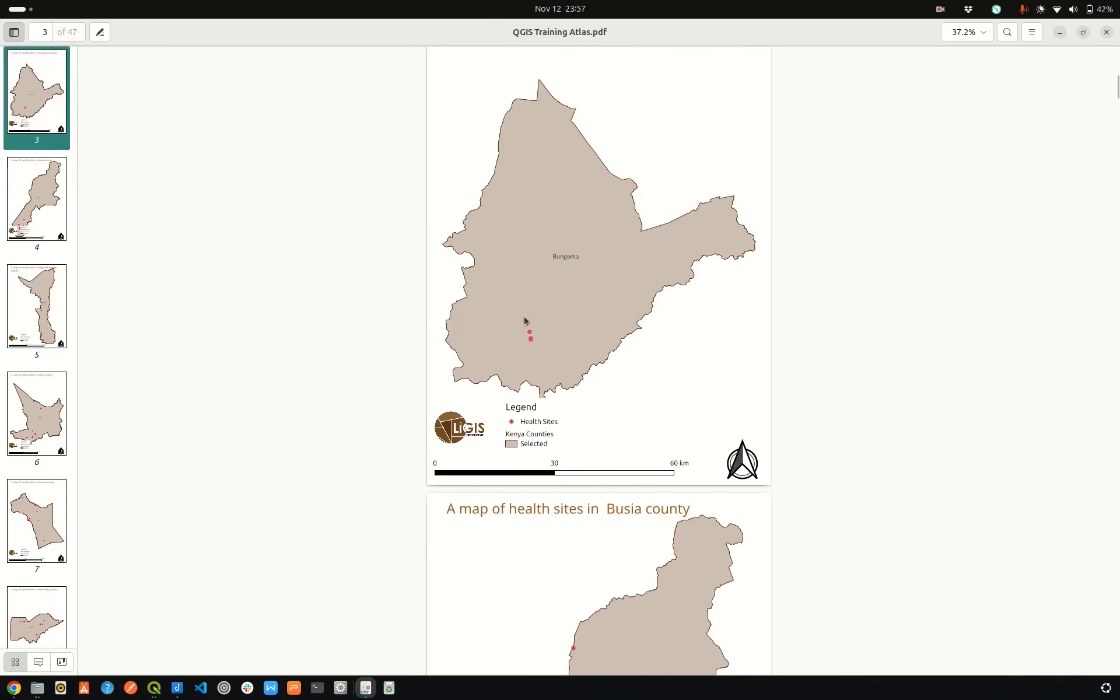
scroll(557, 310, "up", 13)
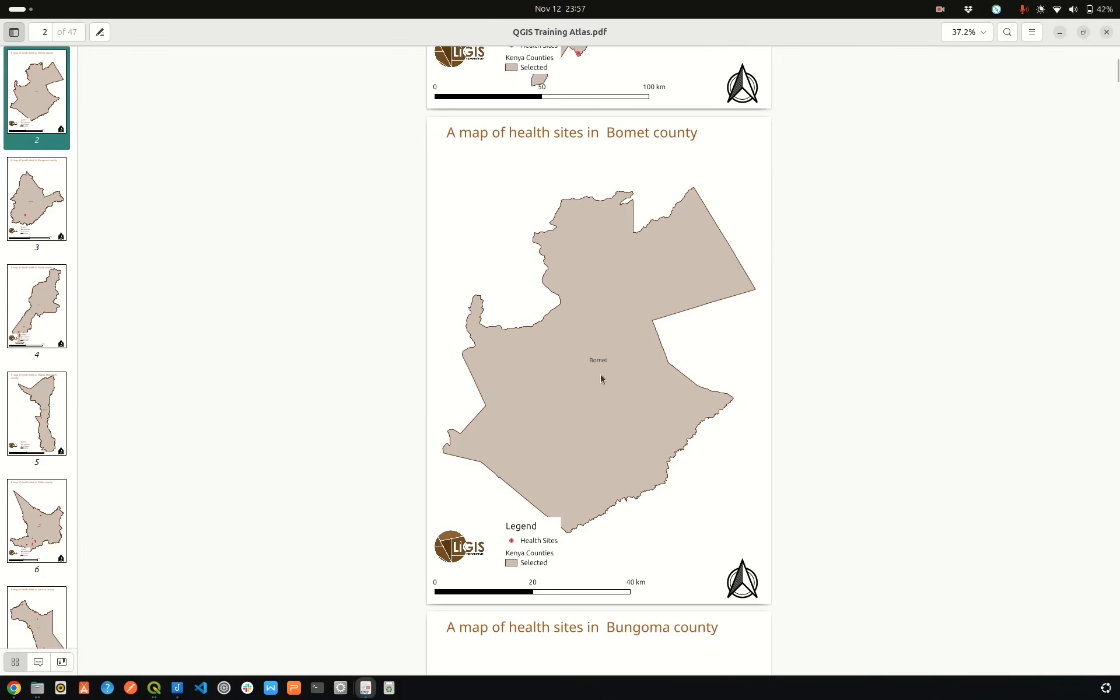
scroll(609, 409, "up", 5)
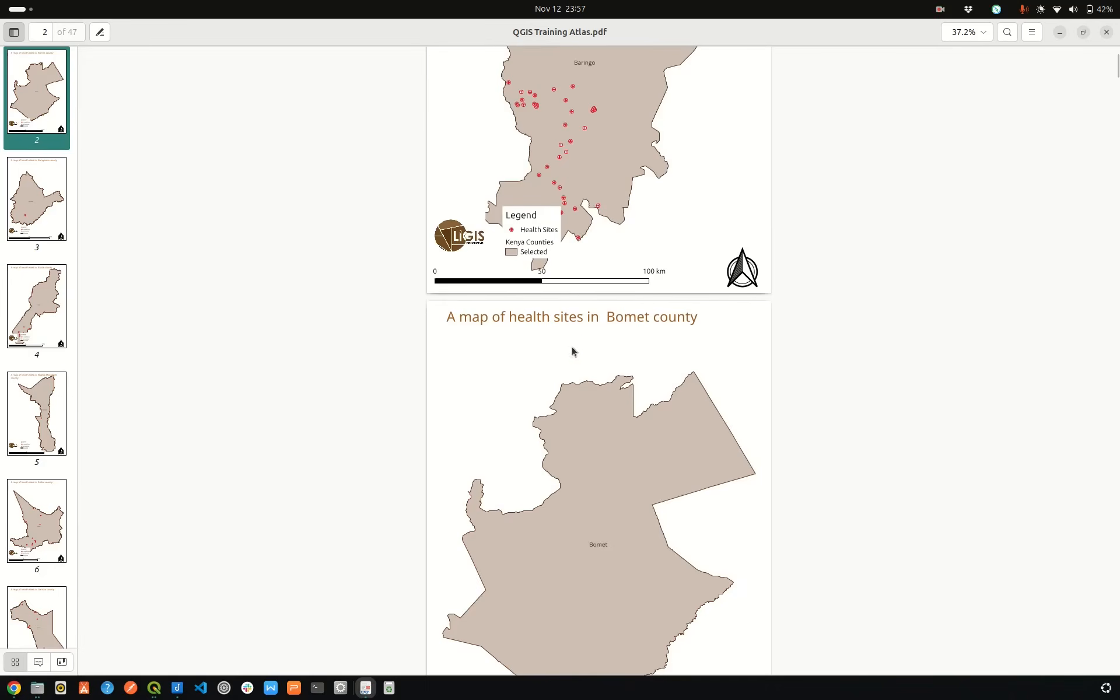
scroll(568, 338, "up", 3)
scroll(607, 295, "up", 4)
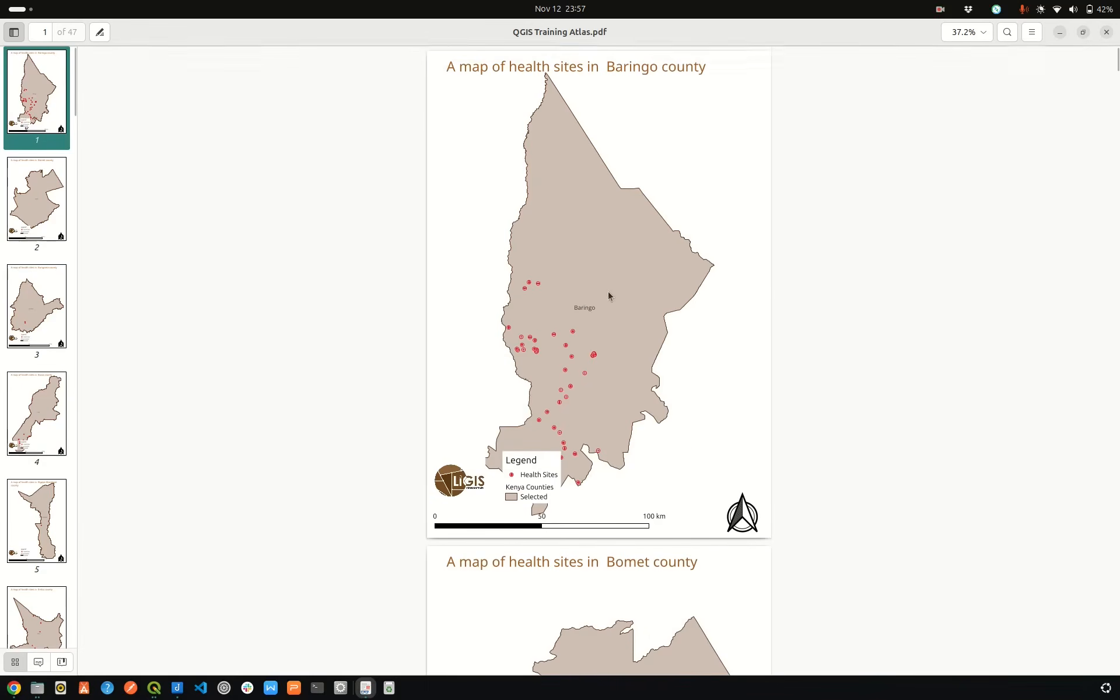
Step: Review the atlas pages from Baringo through Kirinyaga, examining each county's title, shape and health sites
scroll(653, 286, "down", 4)
scroll(651, 286, "down", 20)
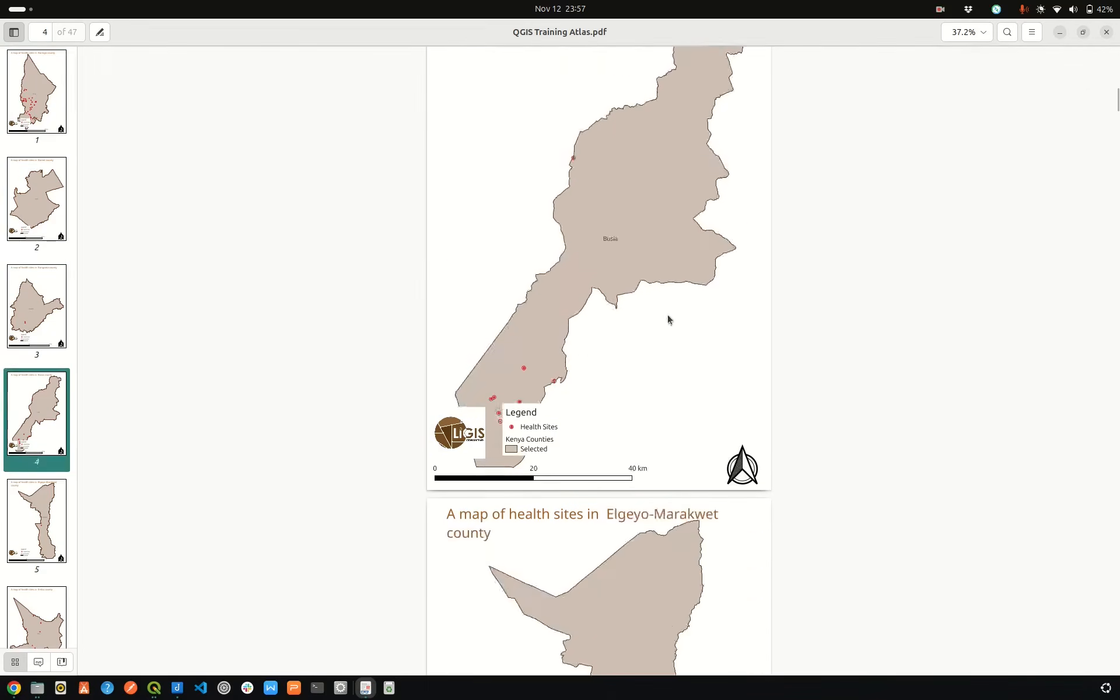
scroll(668, 324, "down", 15)
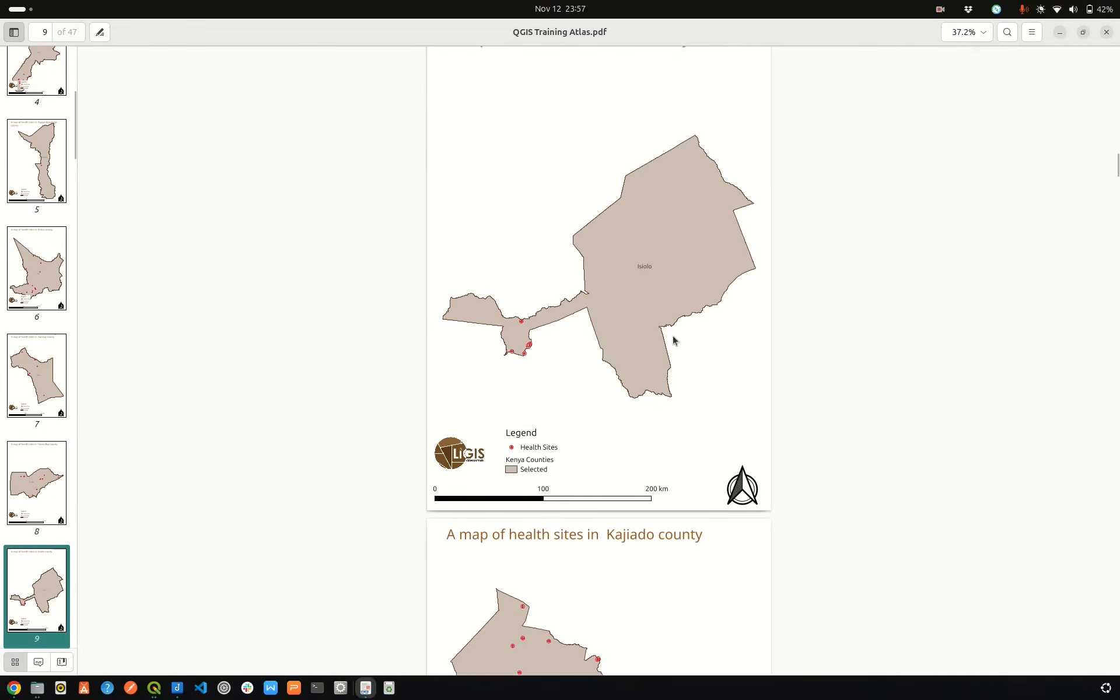
scroll(673, 336, "down", 5)
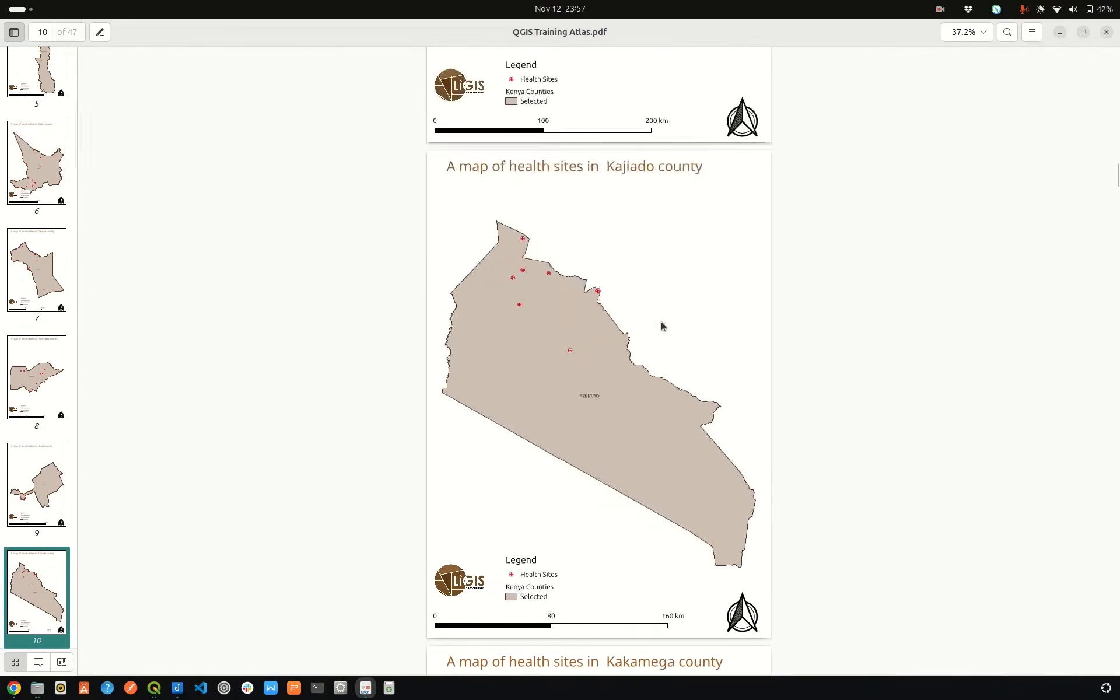
scroll(654, 315, "down", 10)
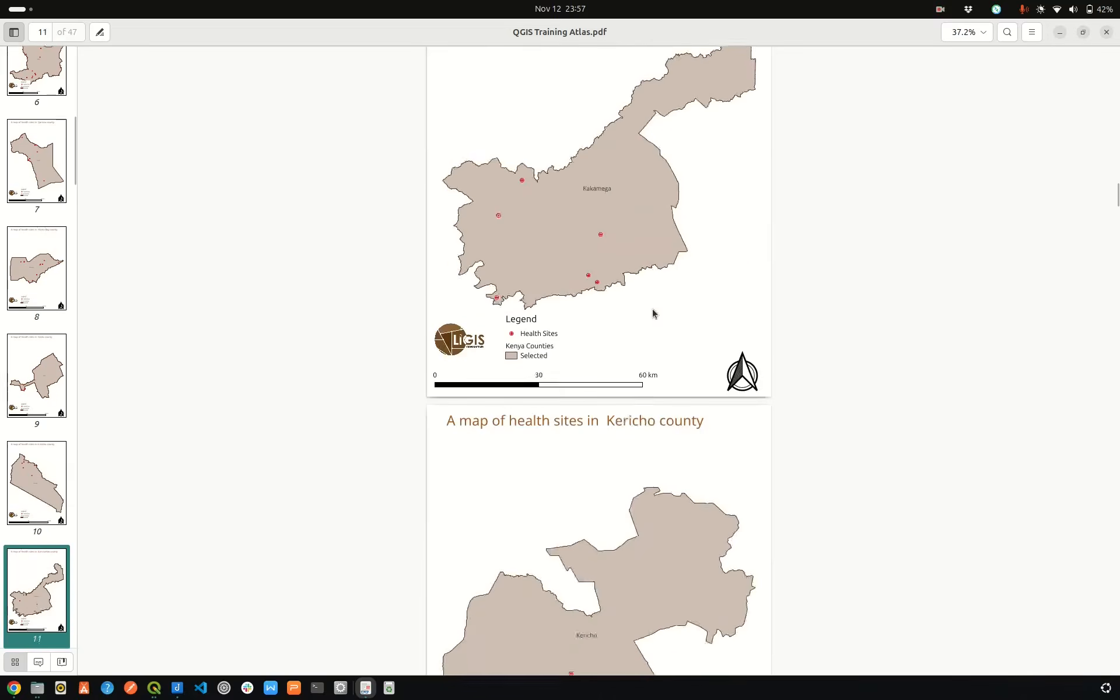
scroll(655, 313, "down", 6)
scroll(662, 326, "down", 13)
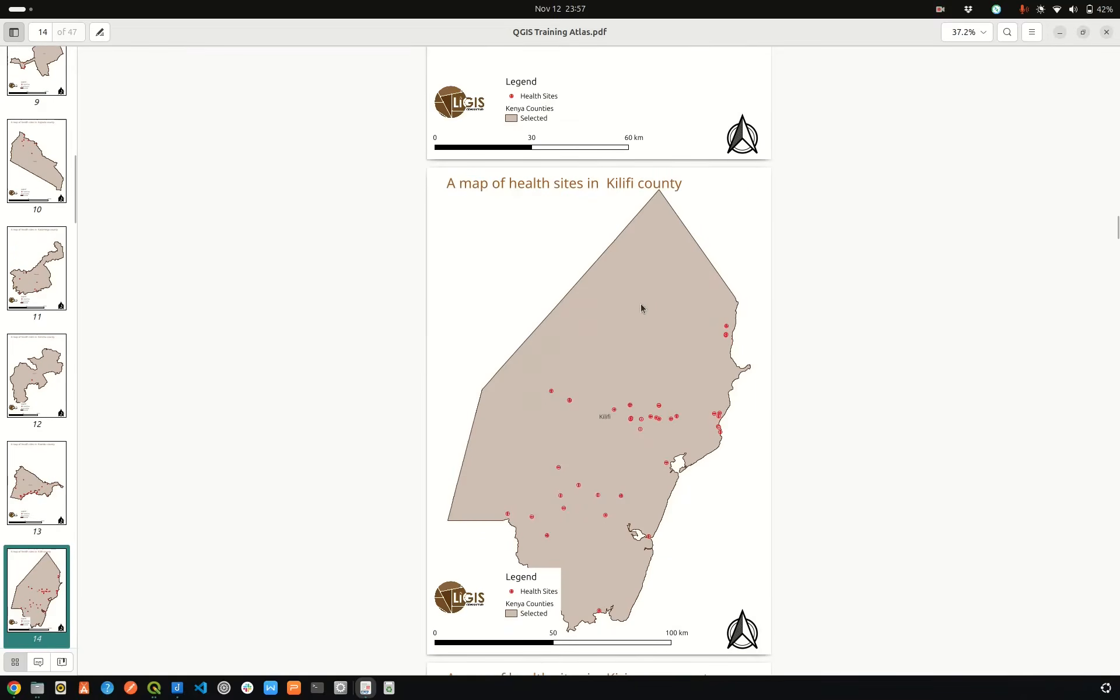
scroll(648, 315, "down", 8)
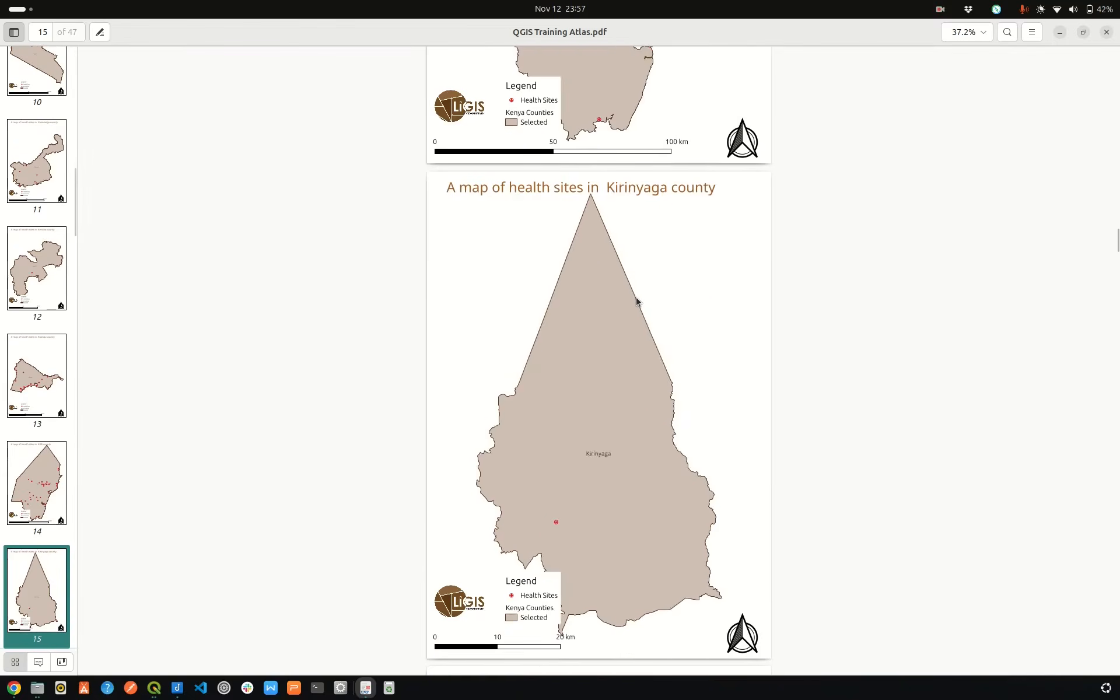